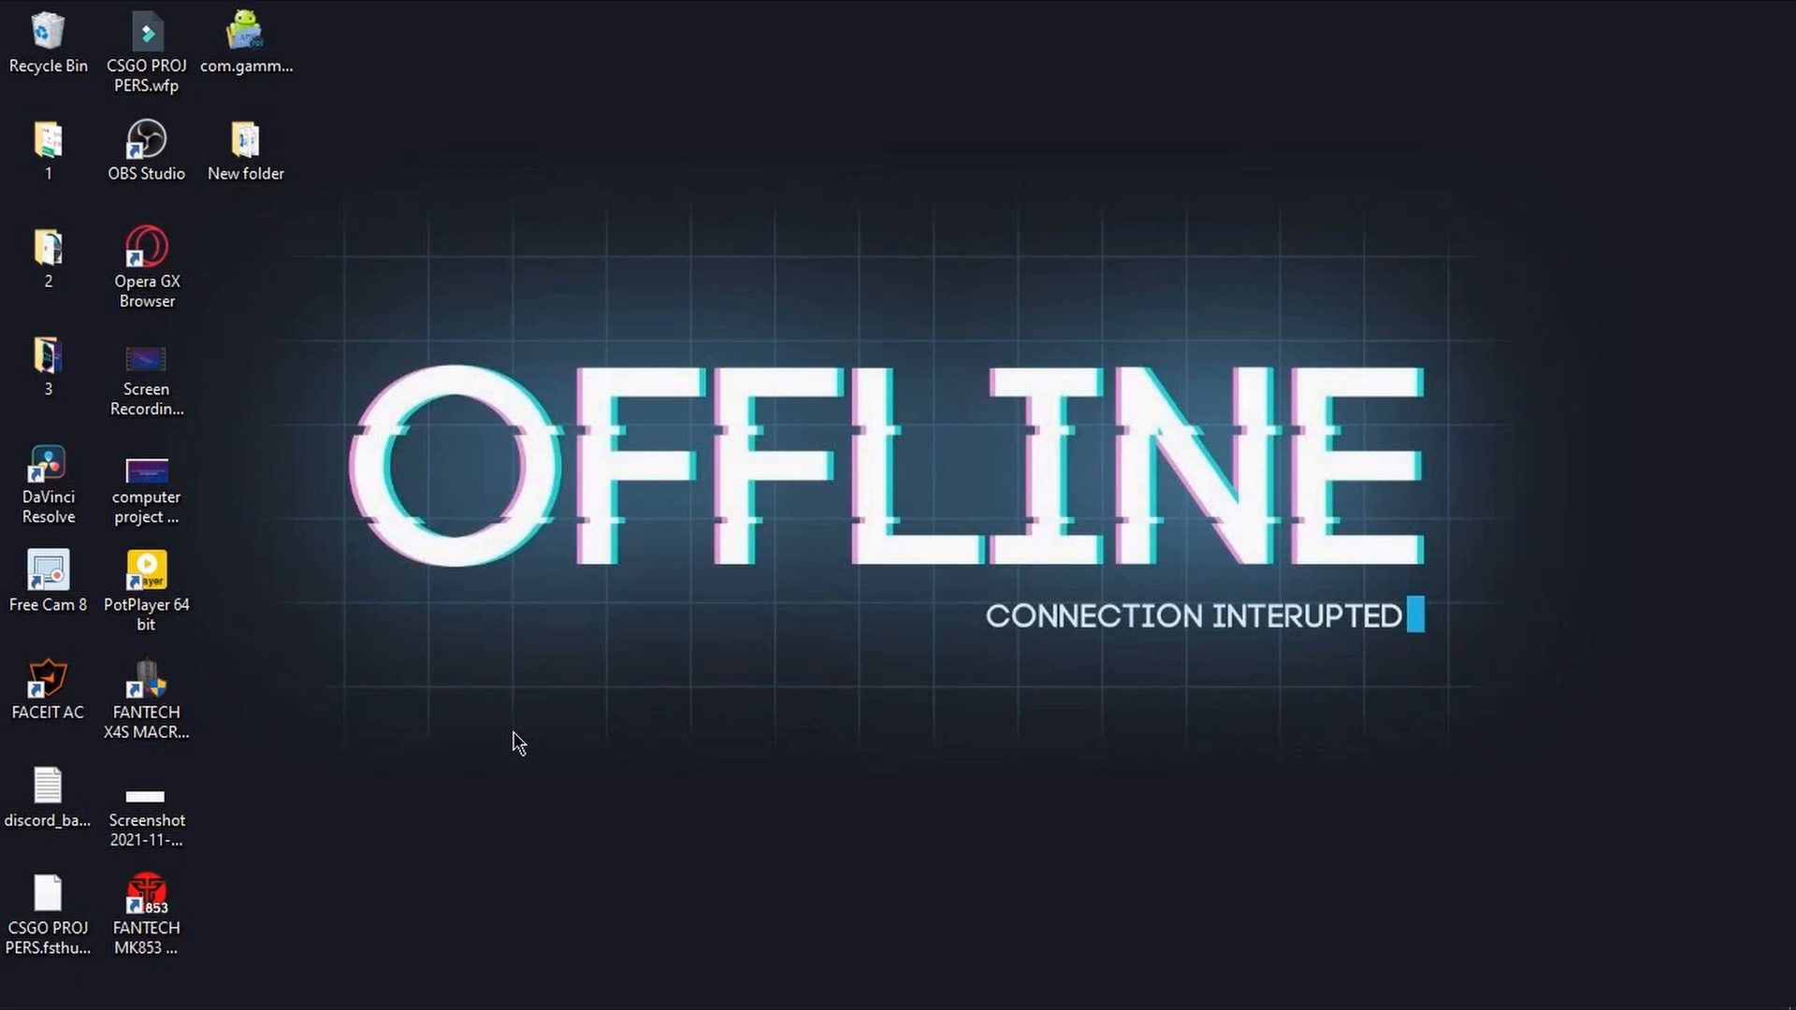
# - Move the DaVinci Resolve desktop shortcut to an empty spot near the other icons and launch DaVinci Resolve
pyautogui.moveTo(593, 255); pyautogui.dragTo(558, 710)
pyautogui.moveTo(48, 468); pyautogui.dragTo(828, 158)
pyautogui.click(710, 90)
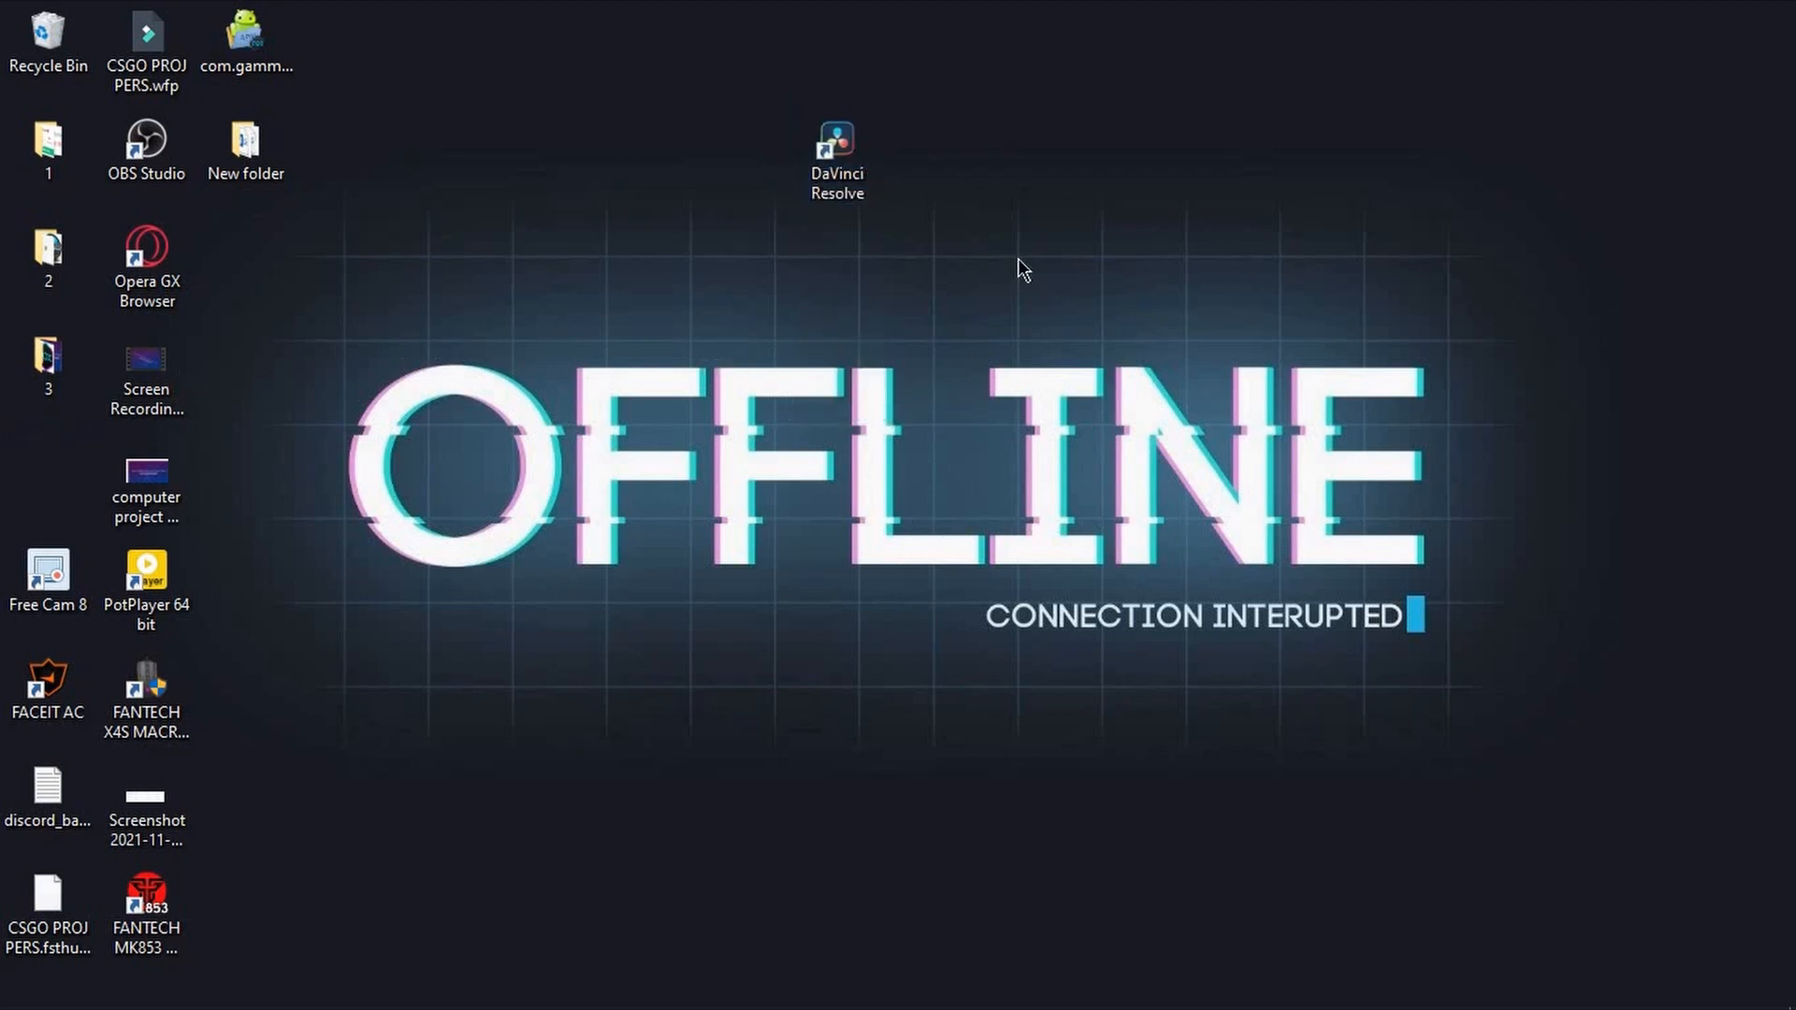
pyautogui.moveTo(1024, 269); pyautogui.dragTo(655, 47)
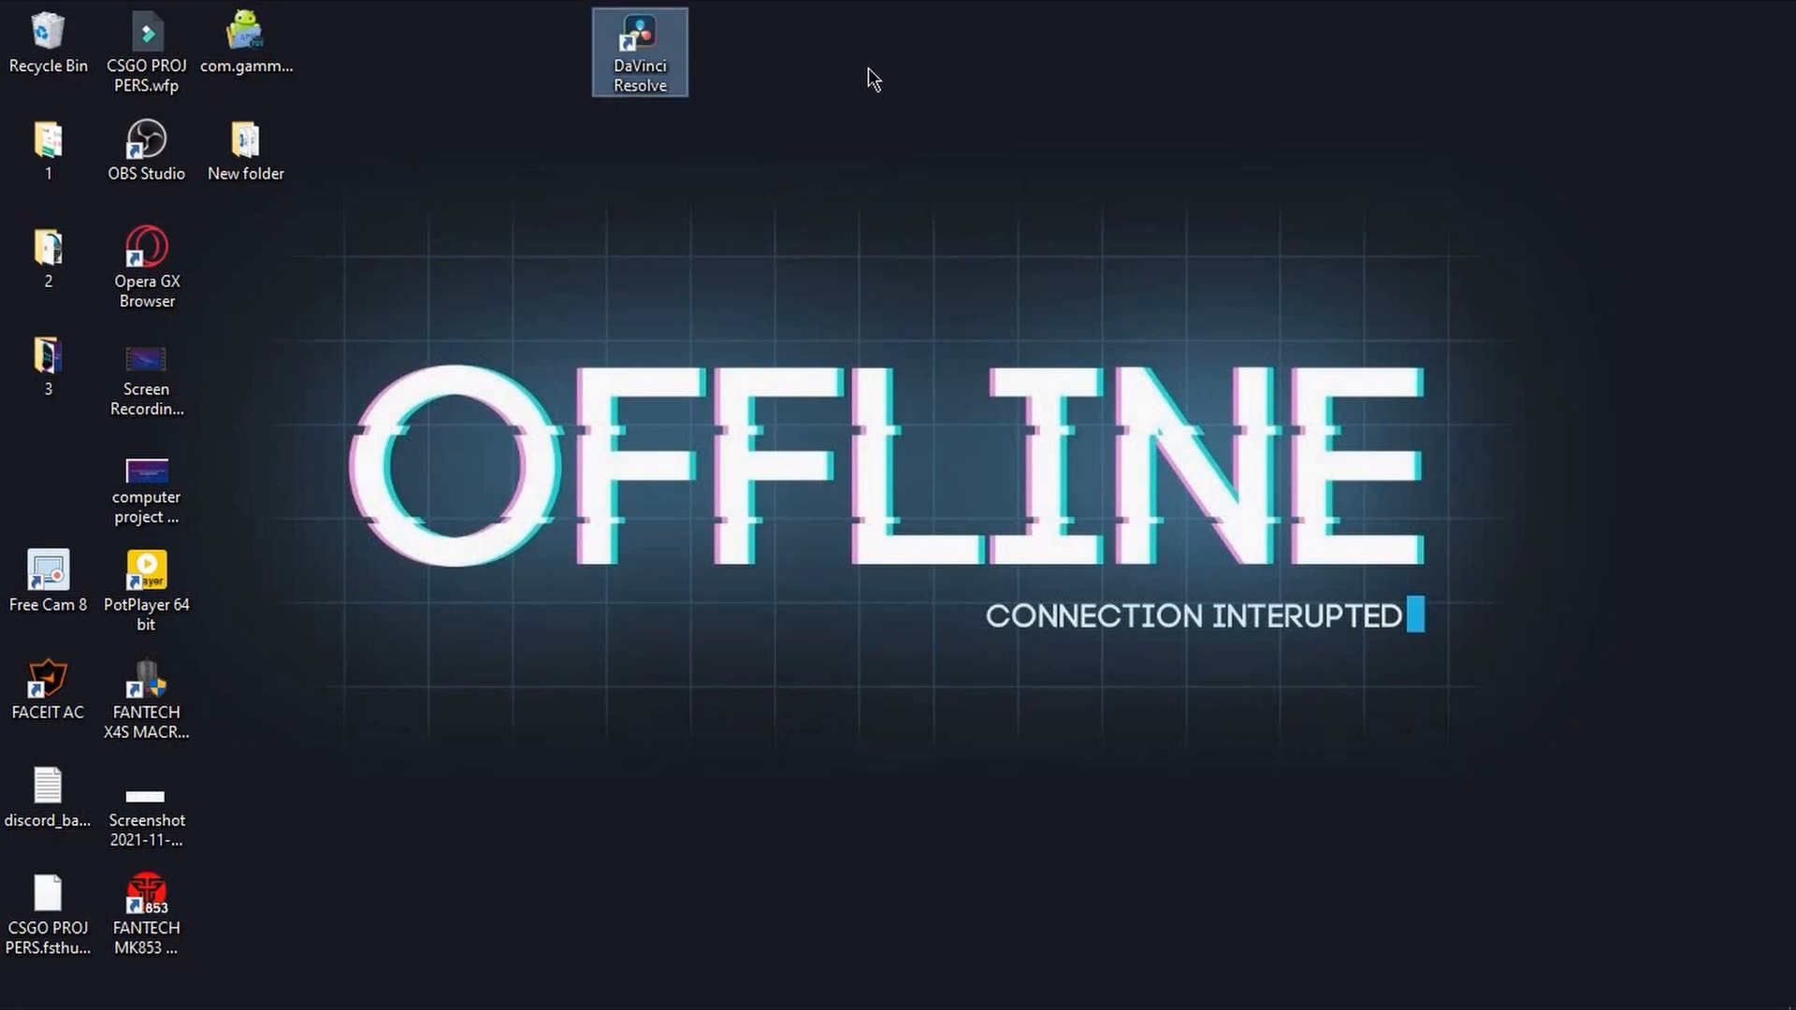
pyautogui.moveTo(868, 68); pyautogui.dragTo(842, 262)
pyautogui.doubleClick(640, 37)
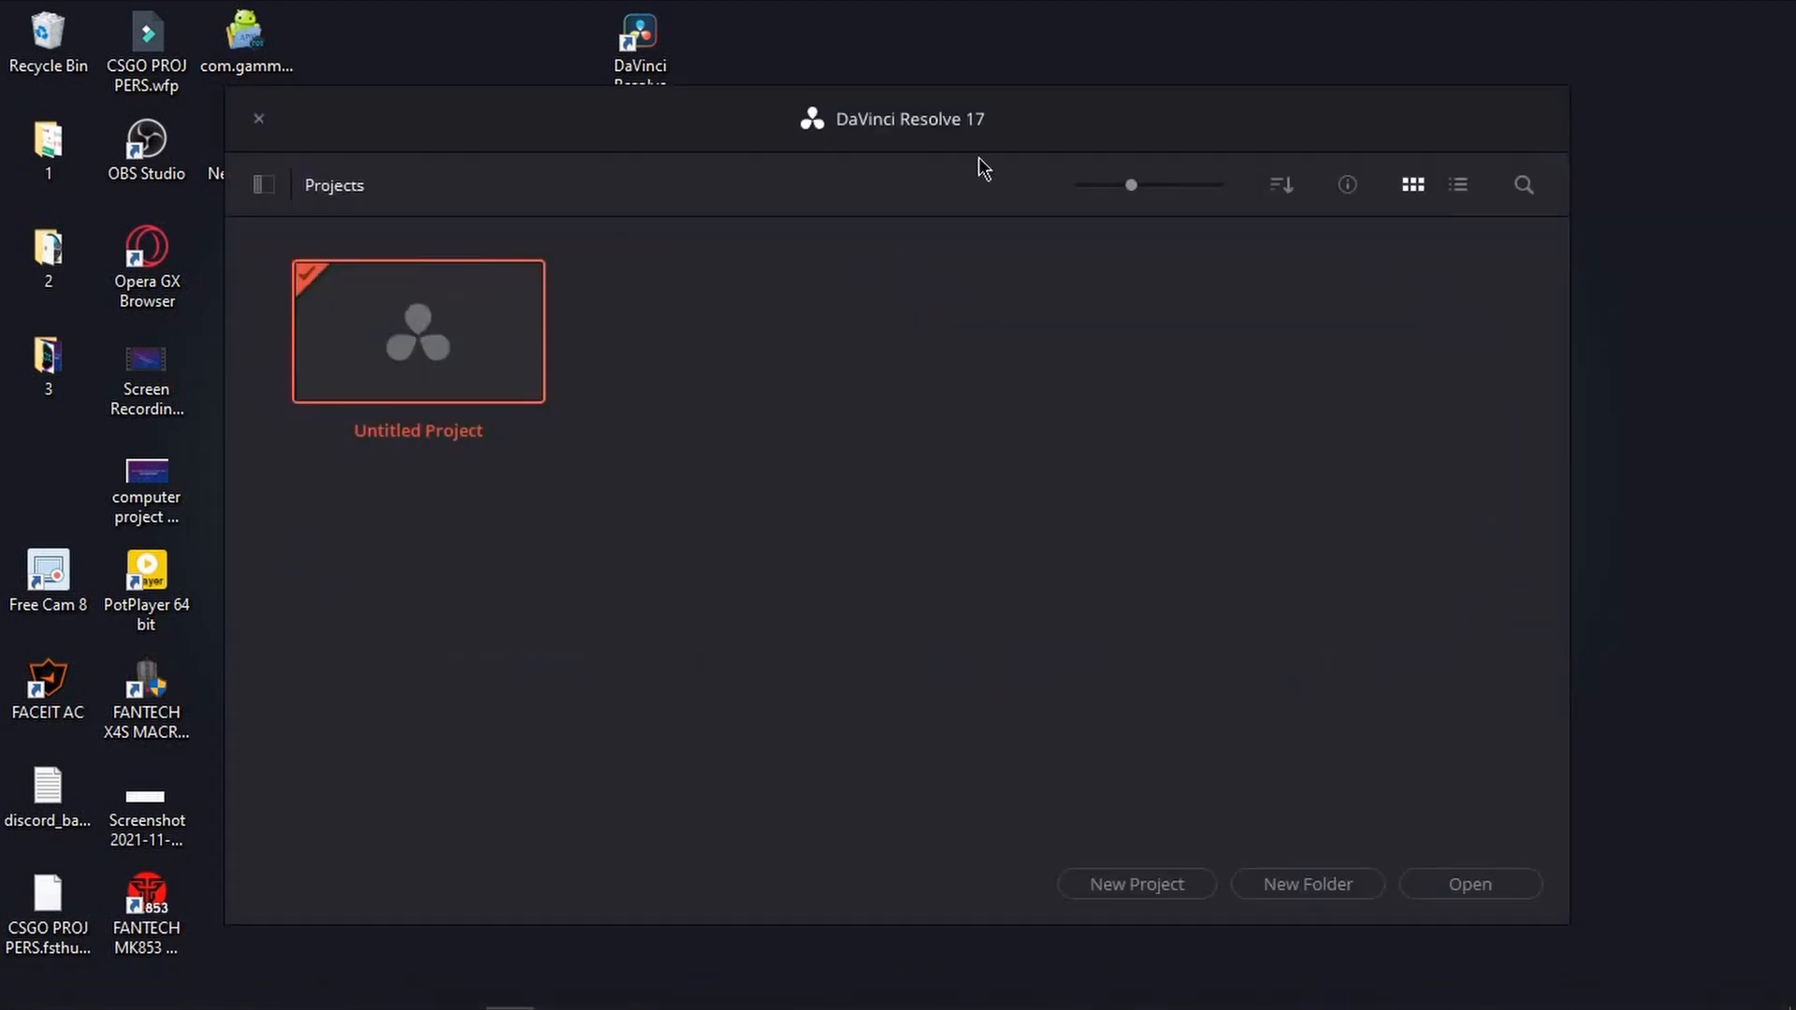
# - Create a new project named First and maximize its window
pyautogui.moveTo(1062, 114); pyautogui.dragTo(1078, 130)
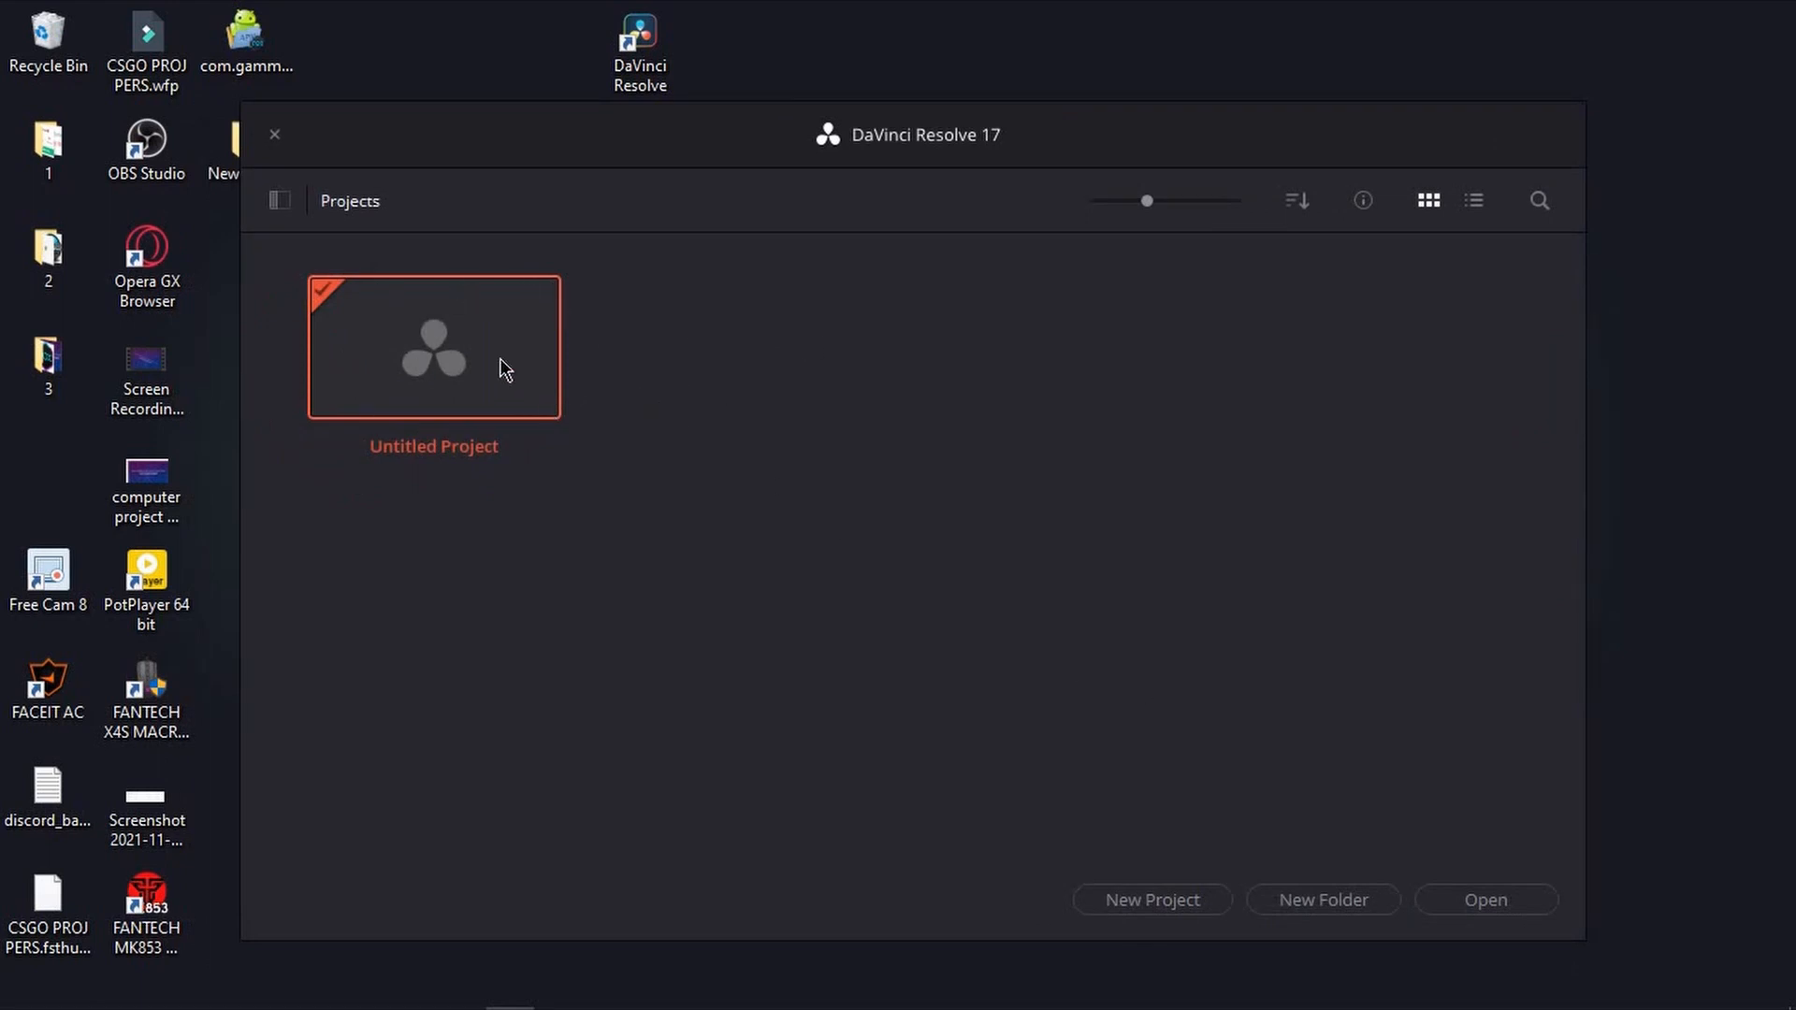
pyautogui.moveTo(1147, 200); pyautogui.dragTo(1171, 206)
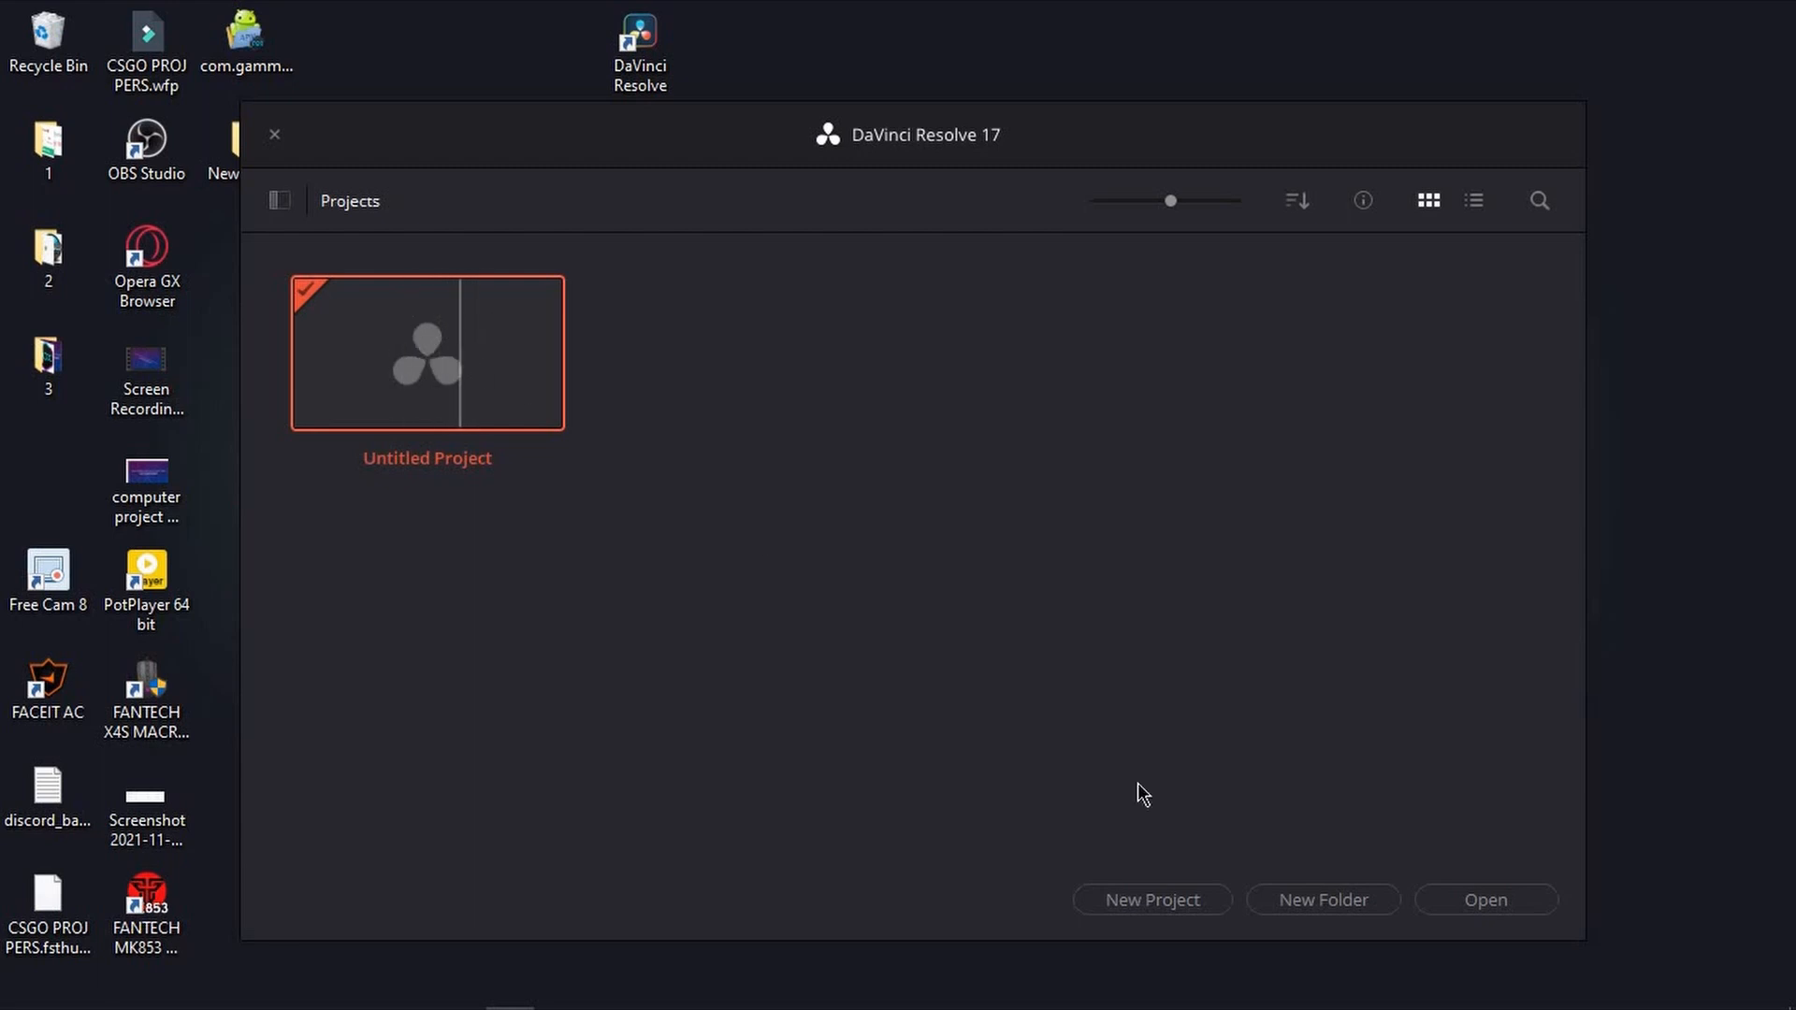
pyautogui.click(1142, 899)
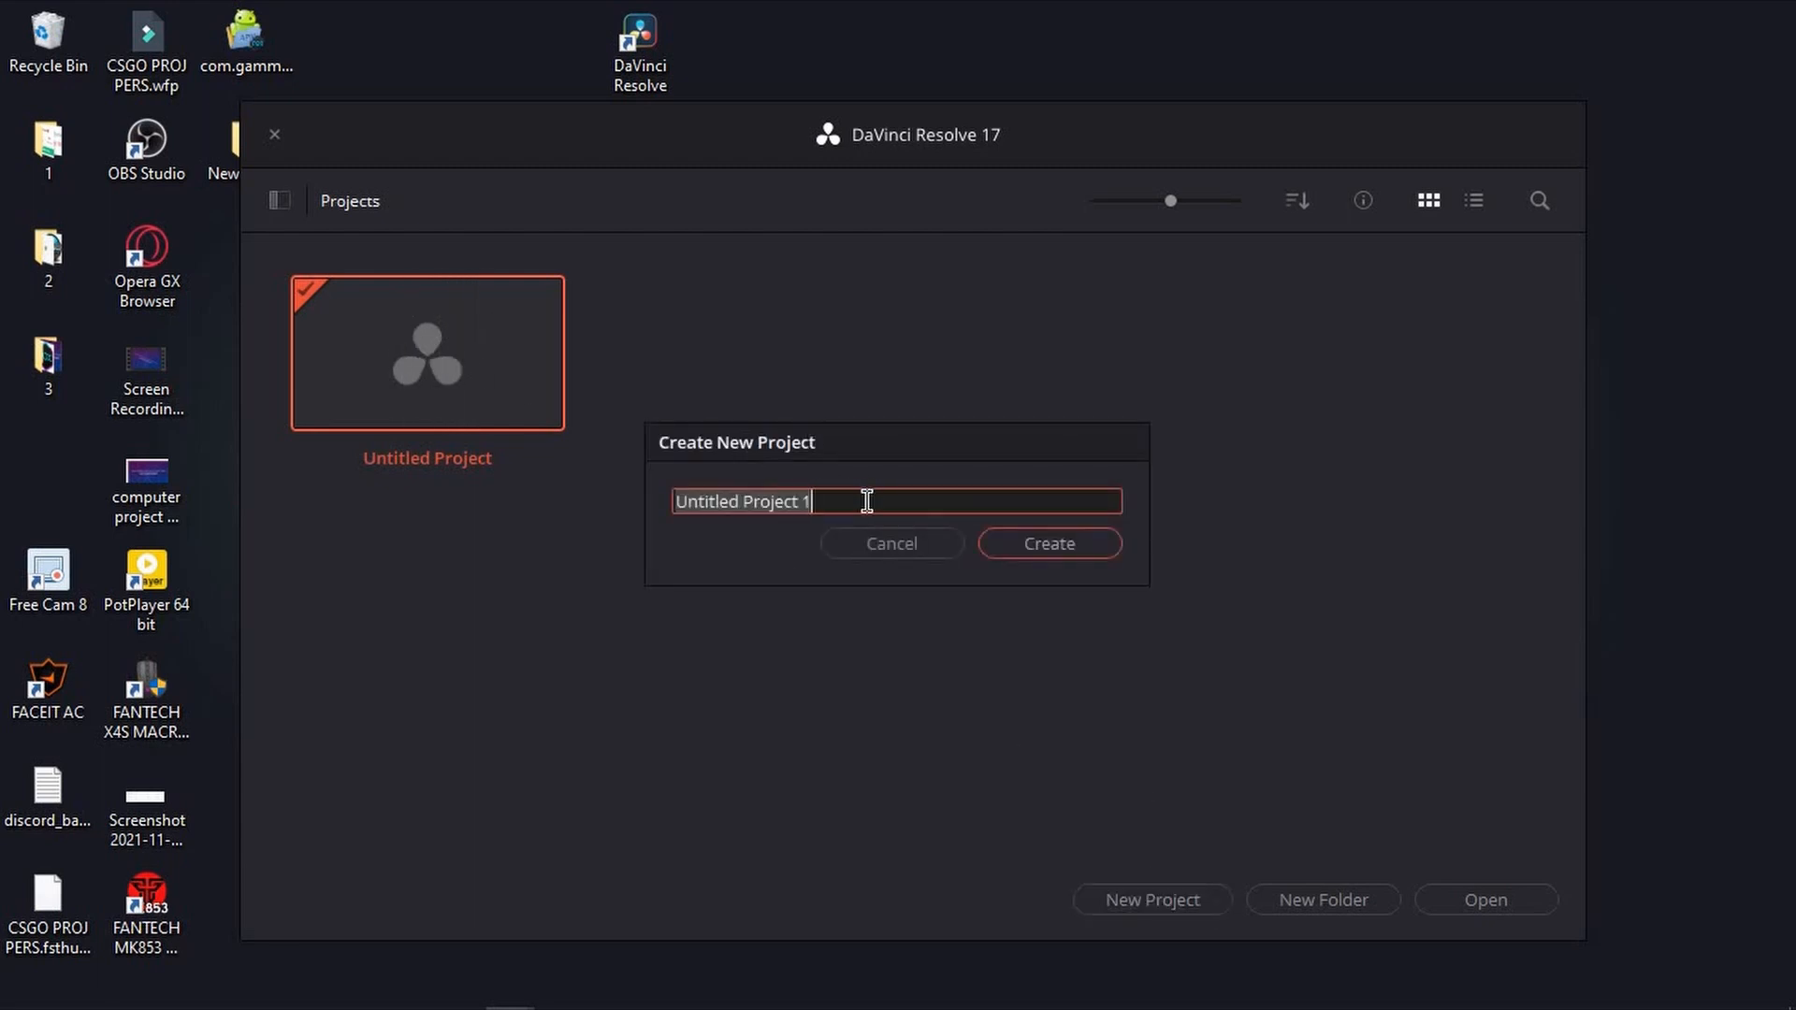
pyautogui.write('First')
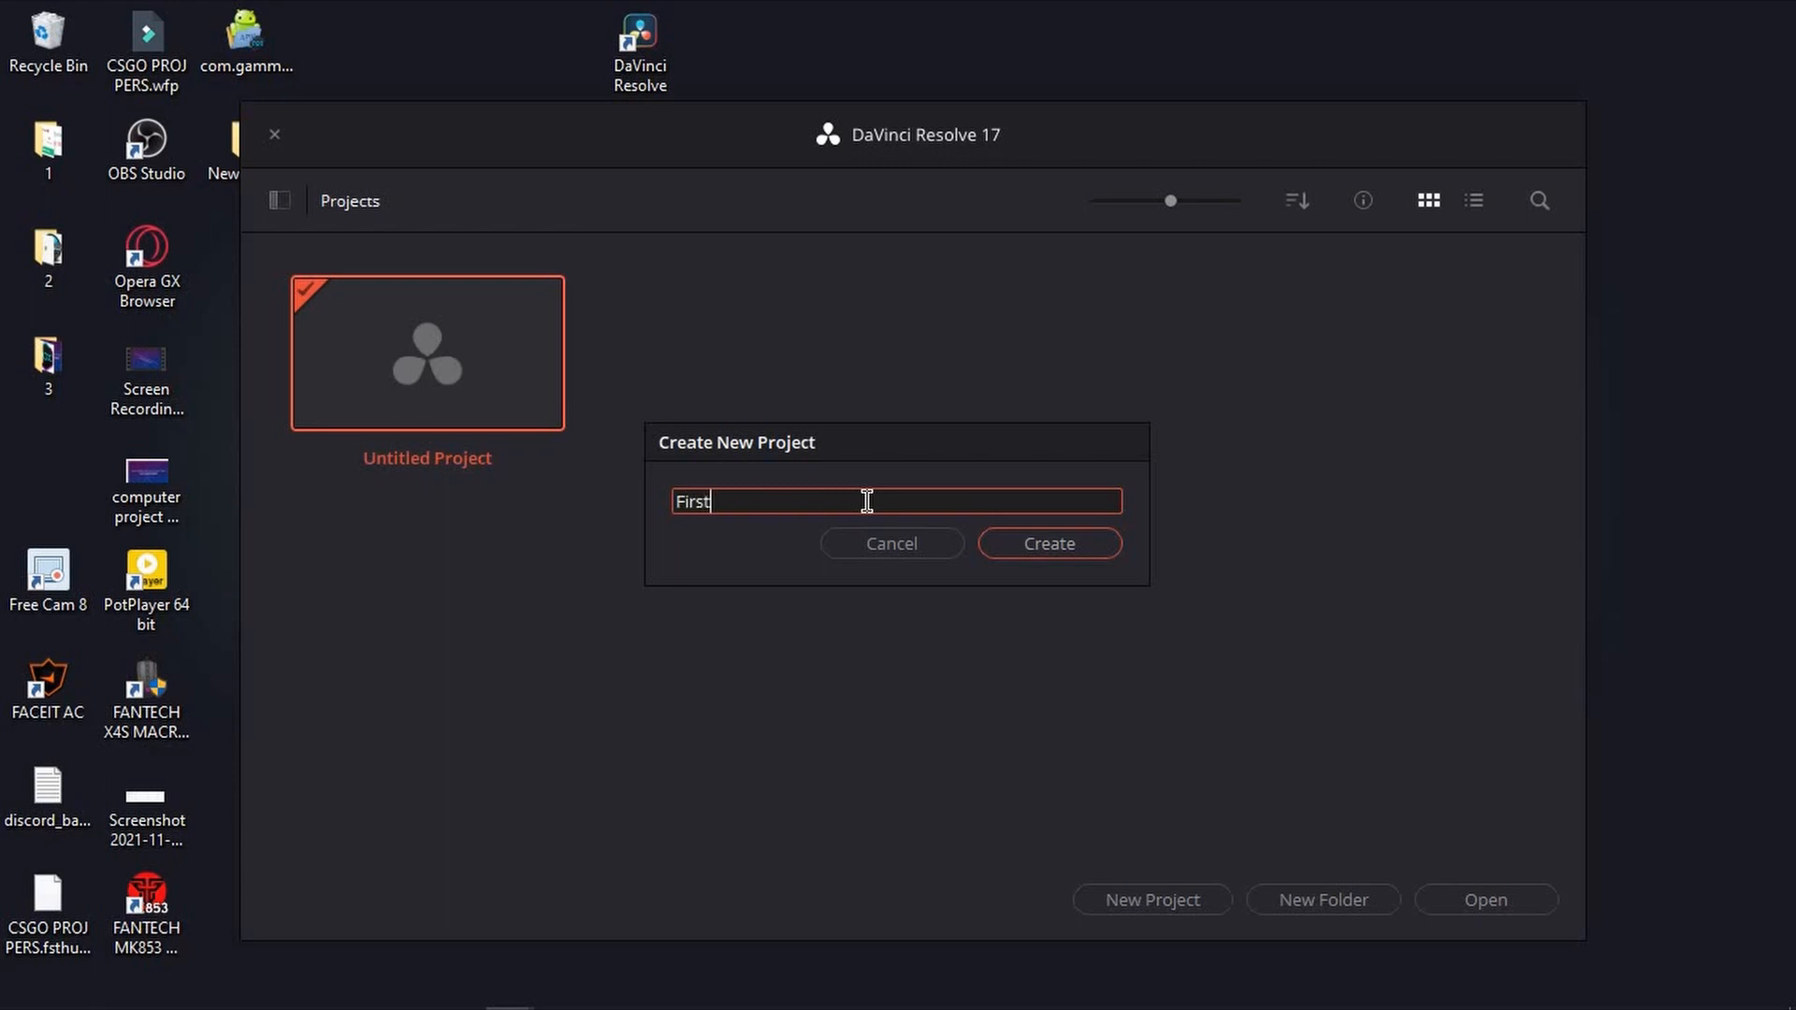
pyautogui.press('Return')
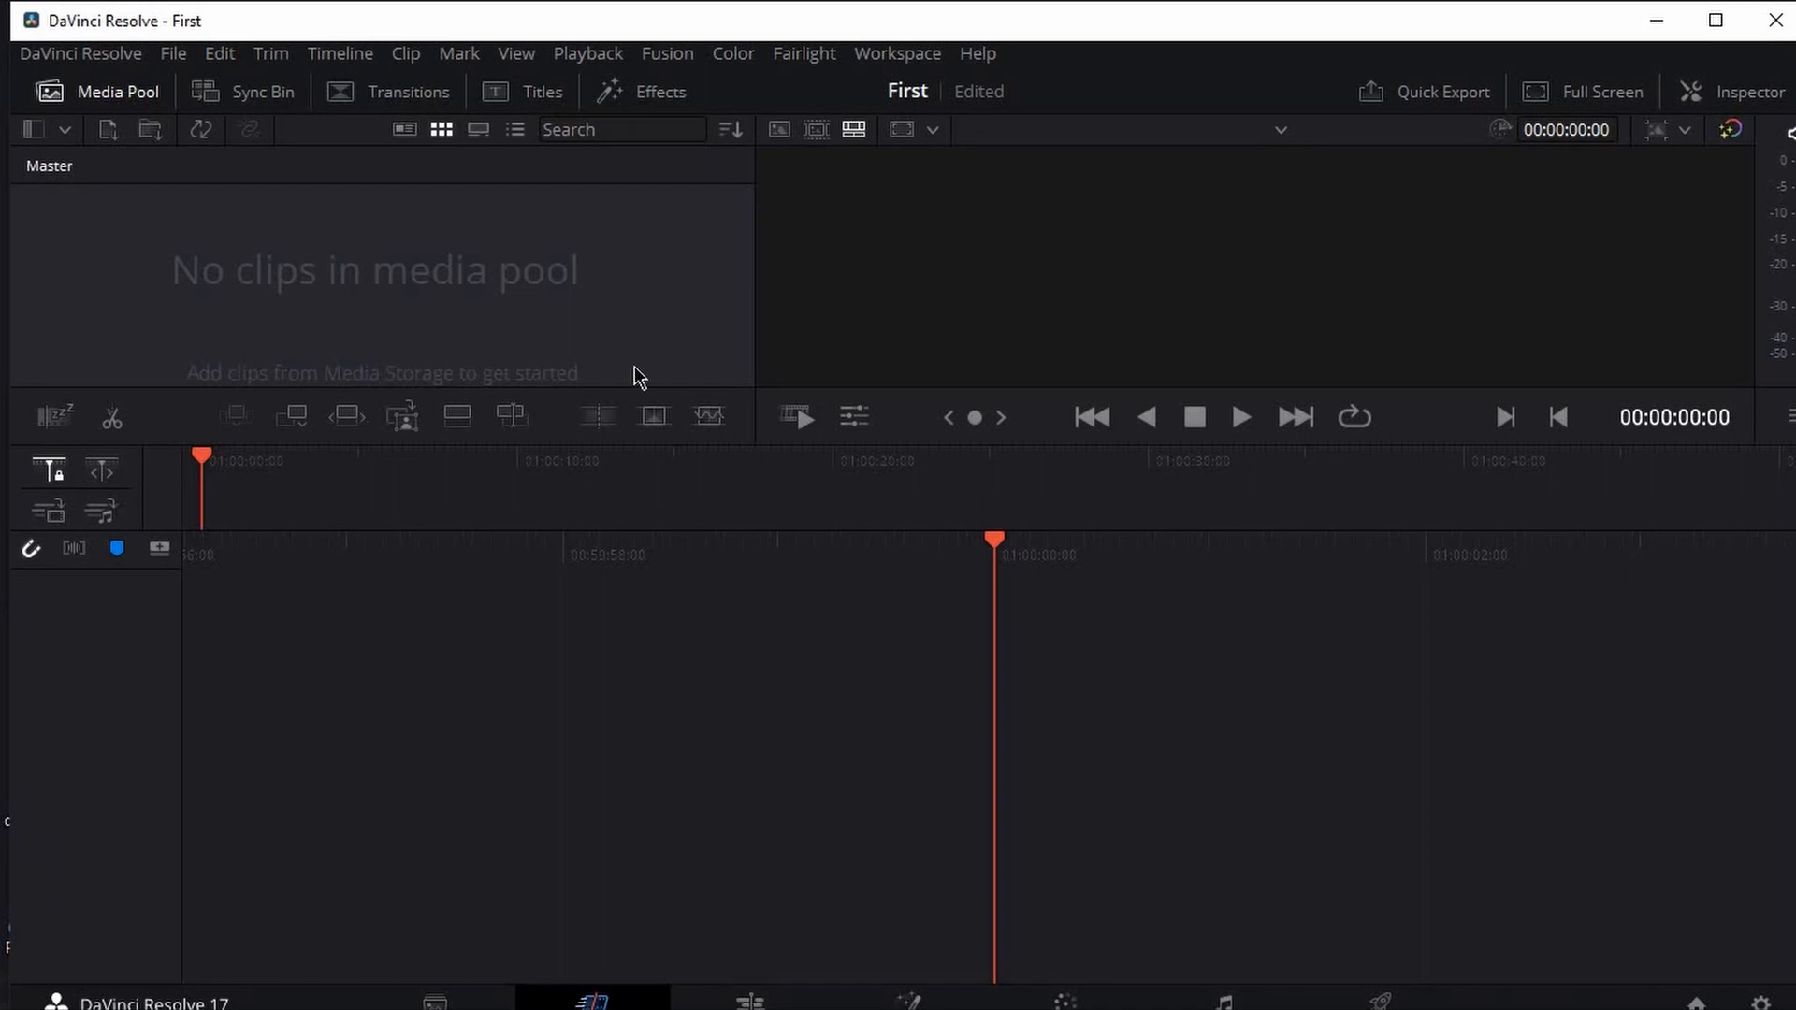
pyautogui.doubleClick(919, 13)
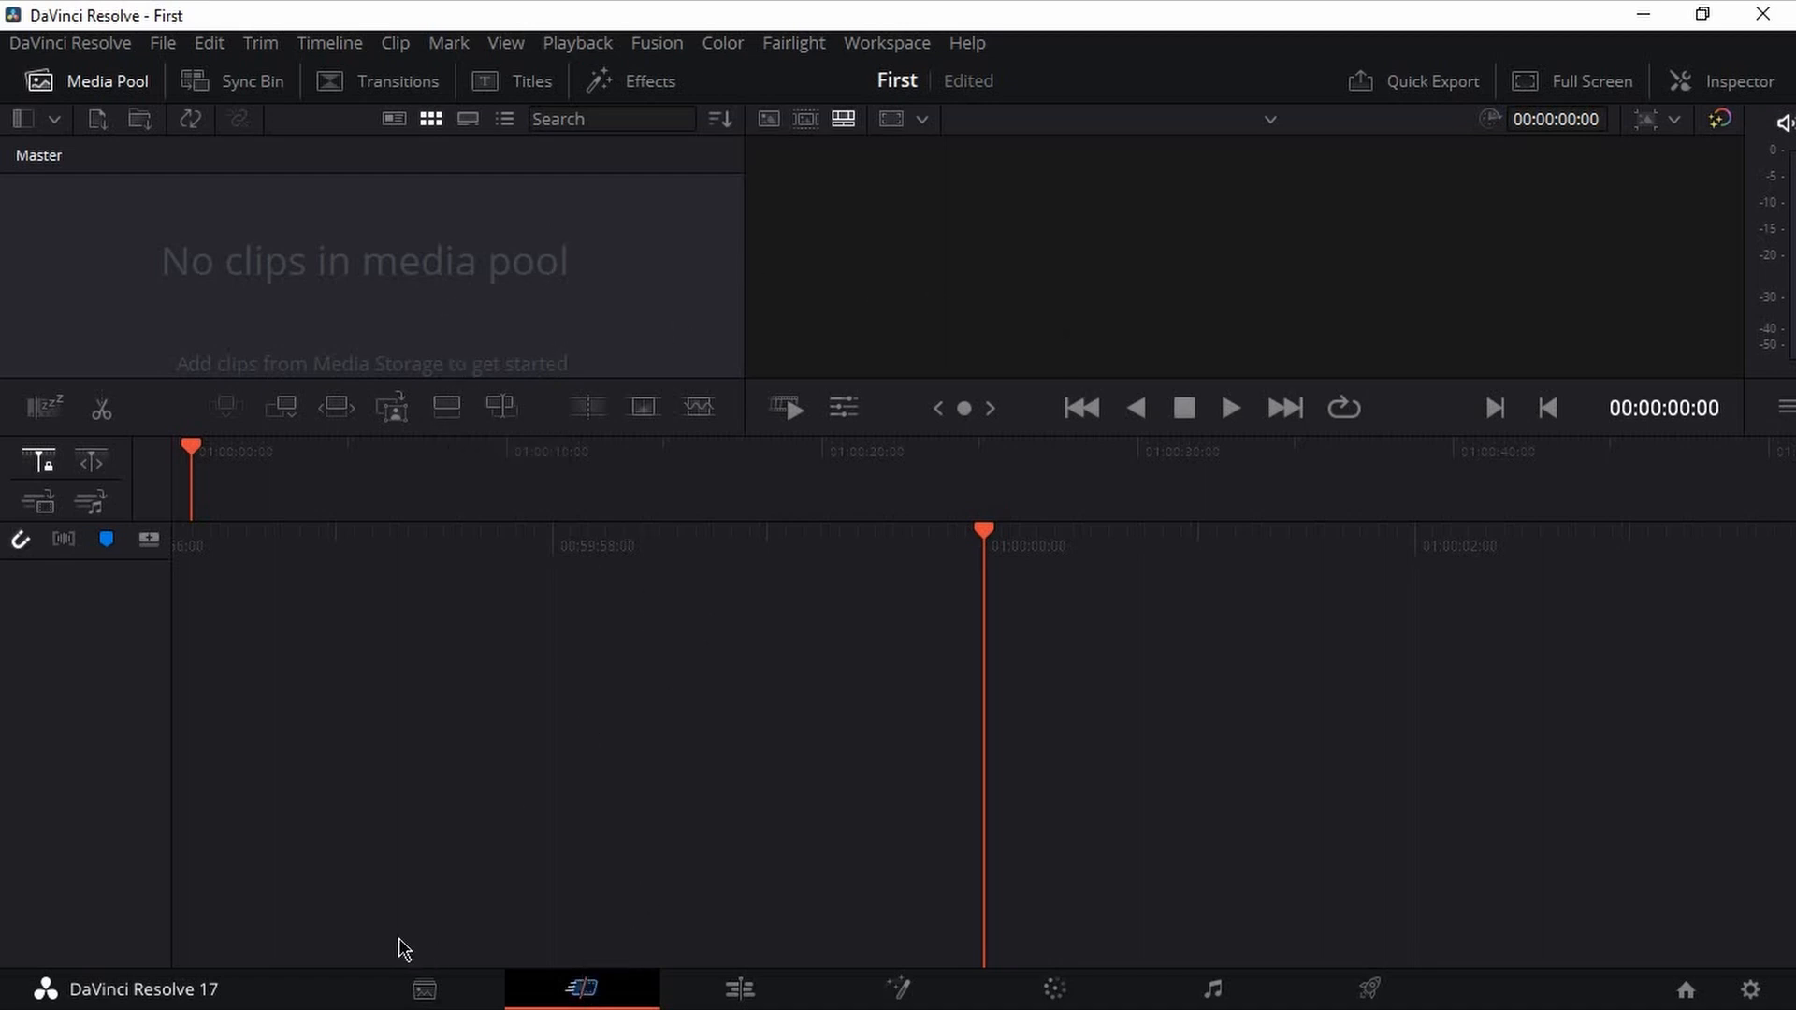
# - Import the Pexels video ending in 9003252.mp4 from the Videos folder into the media pool
pyautogui.click(423, 989)
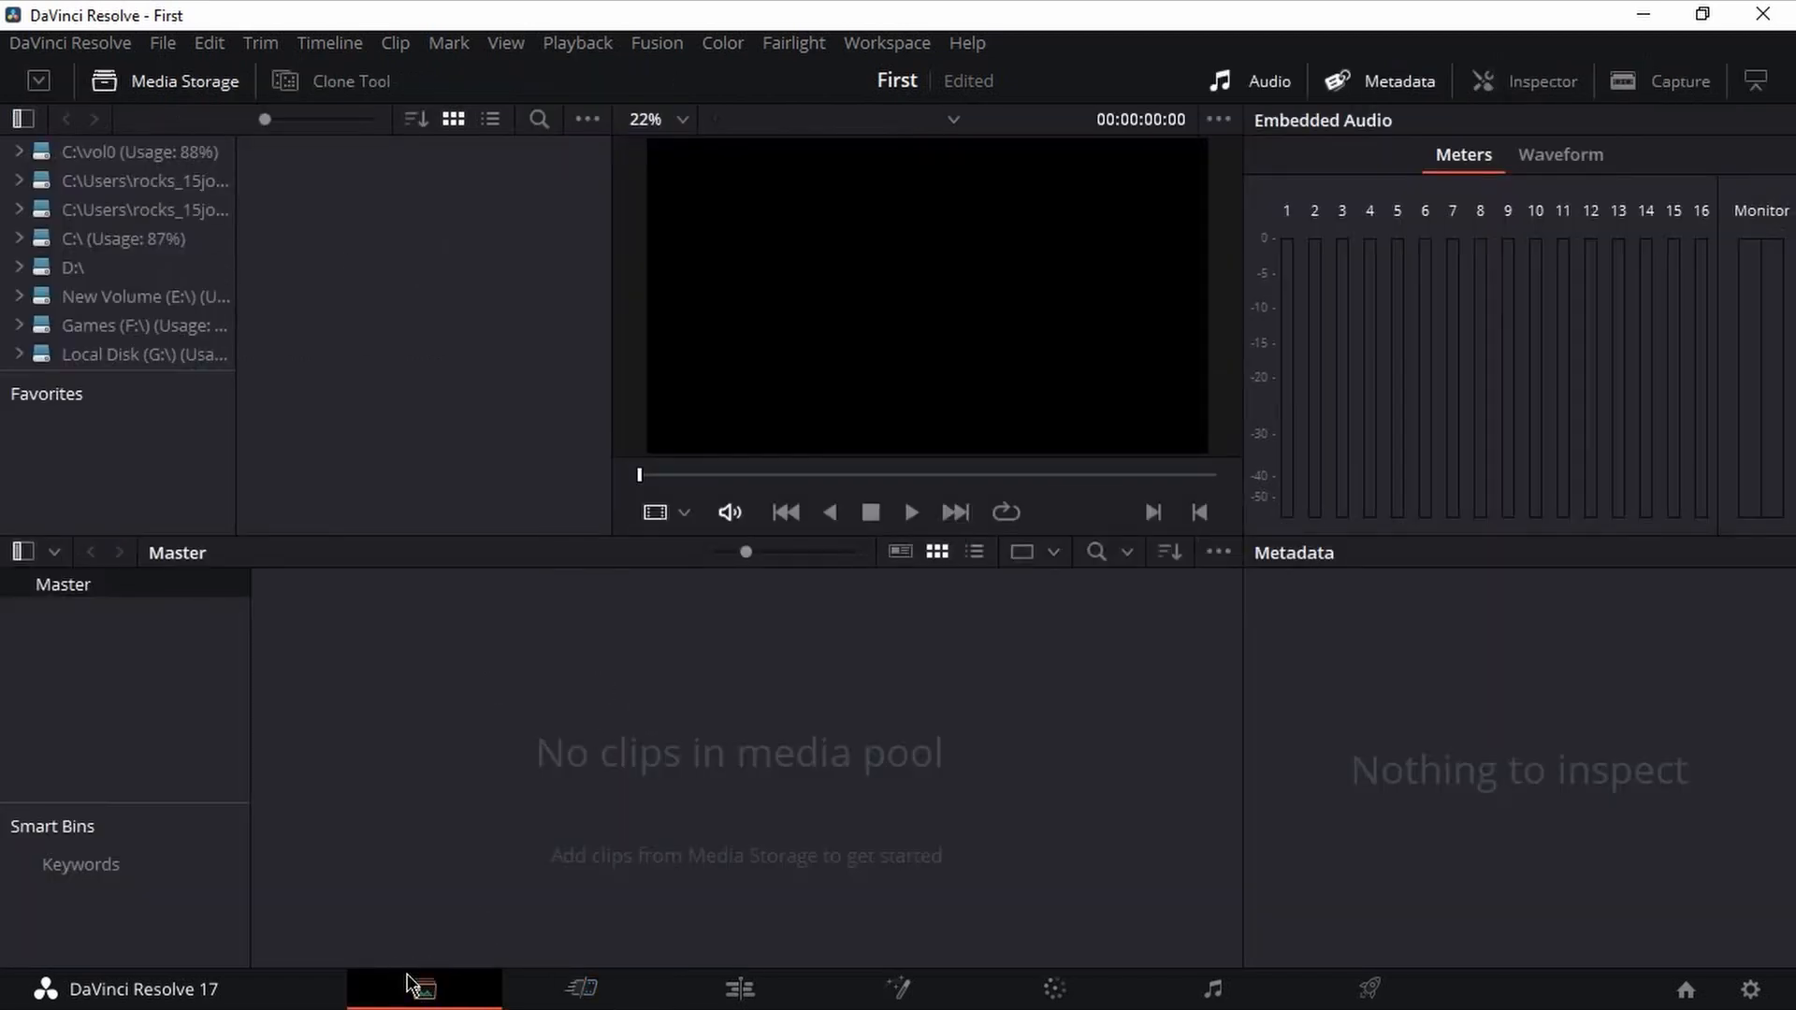
pyautogui.rightClick(592, 692)
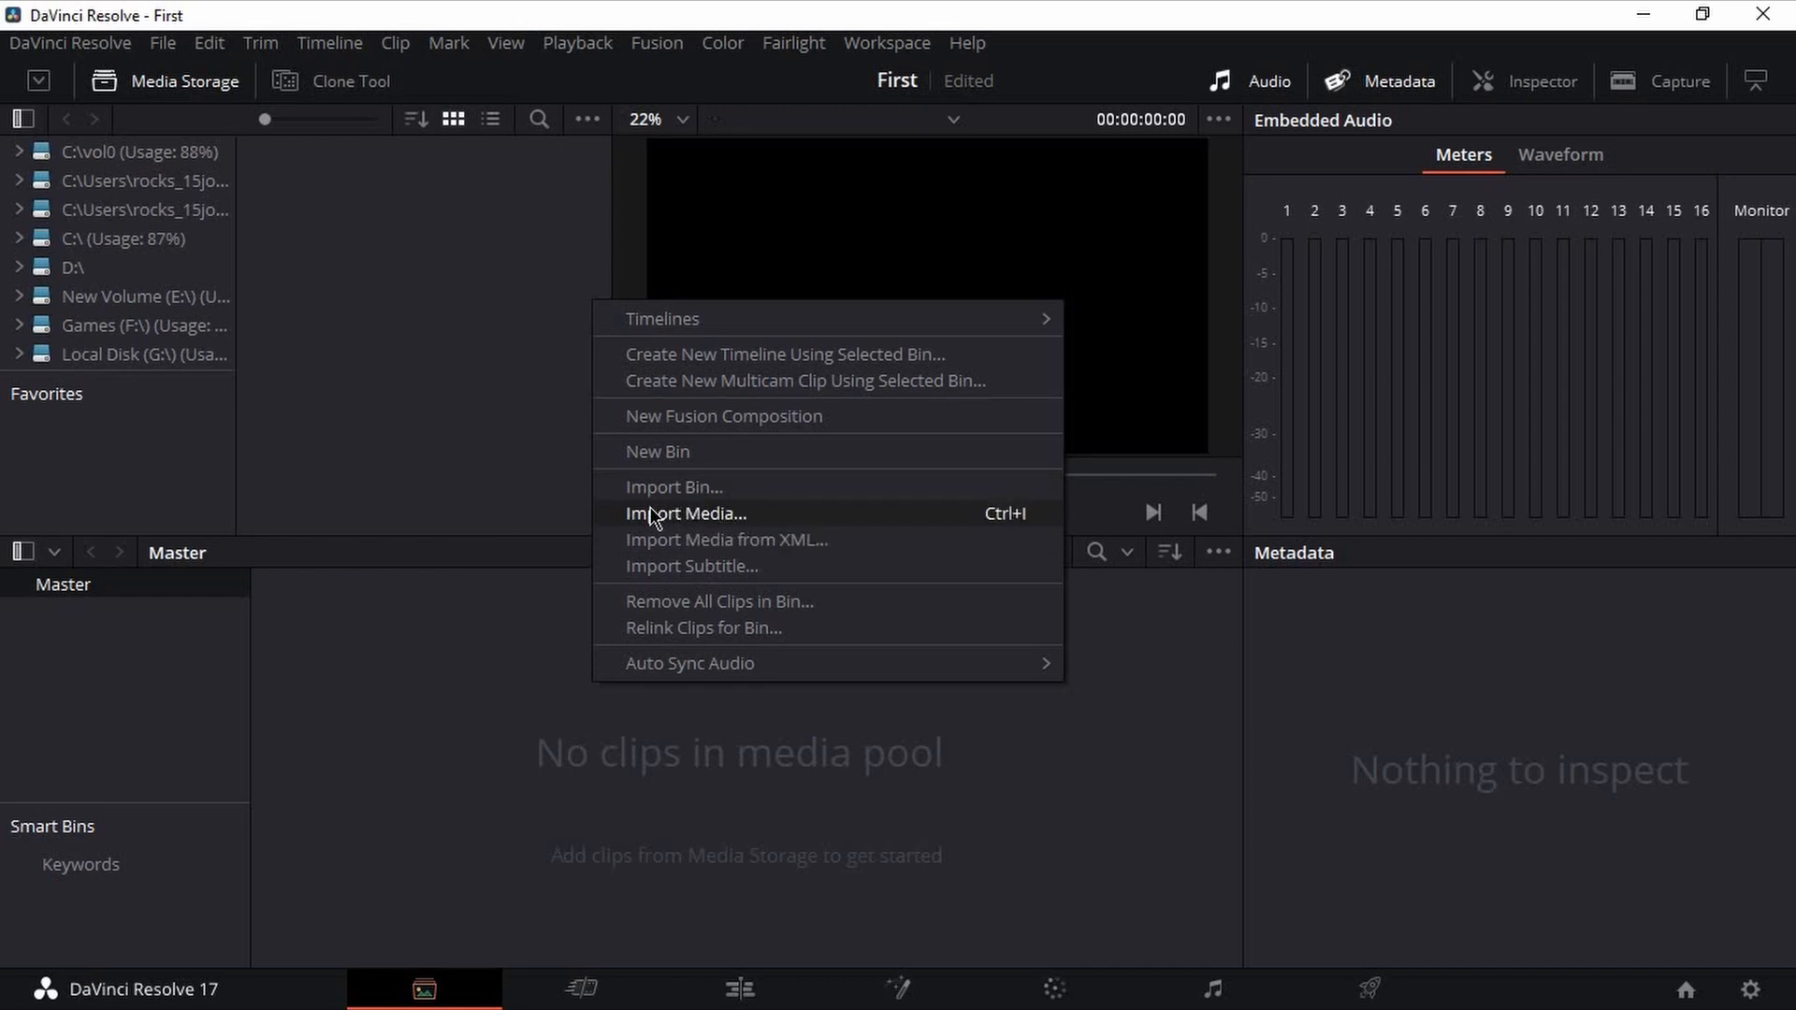
pyautogui.click(694, 514)
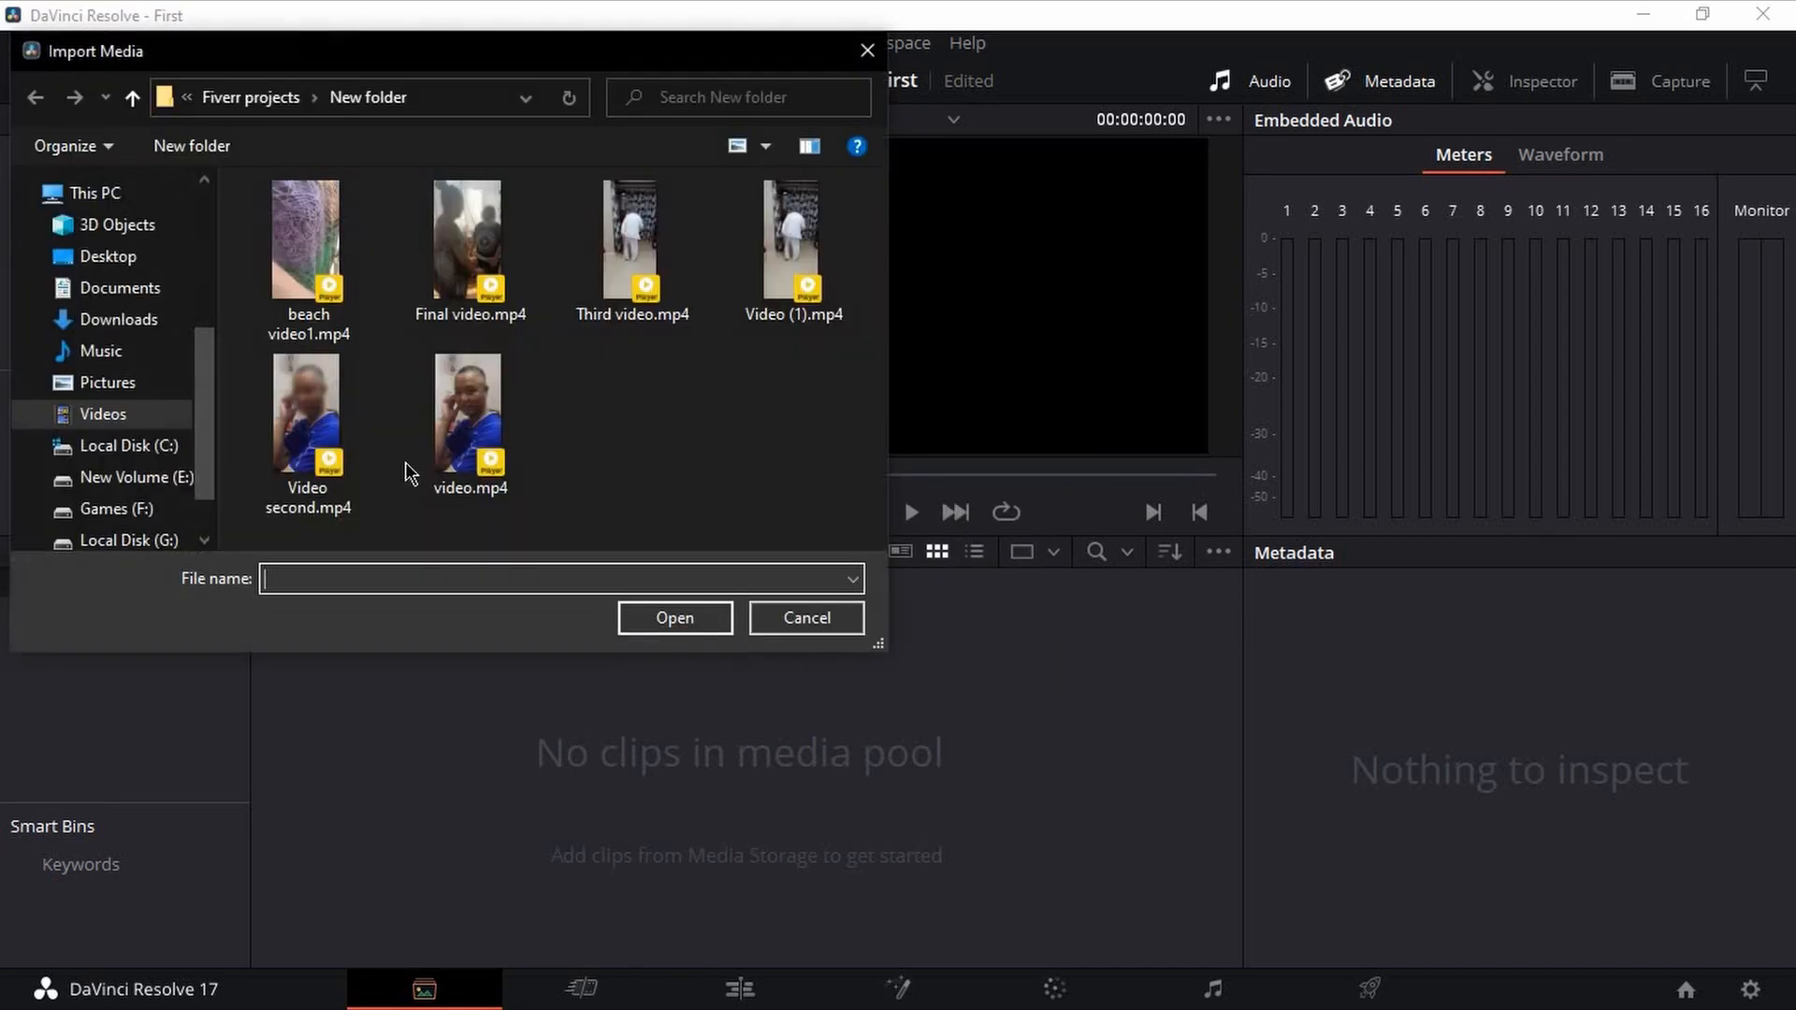
pyautogui.click(126, 412)
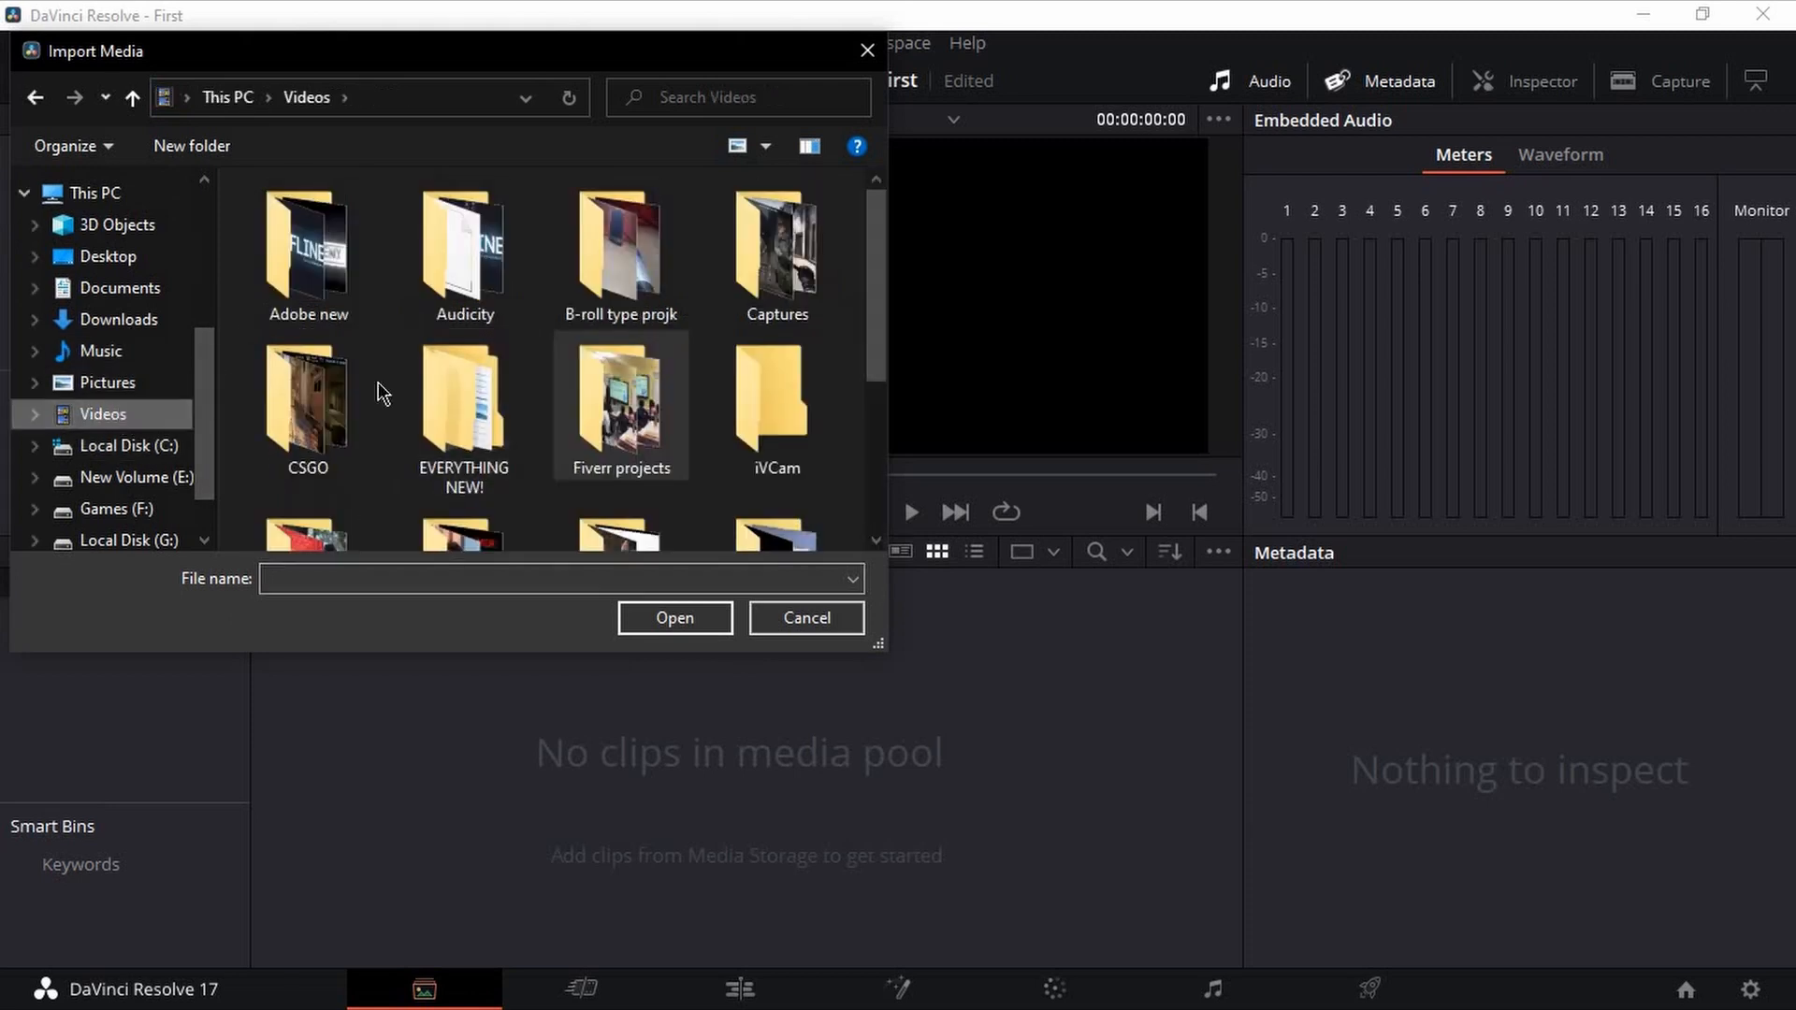
pyautogui.scroll(-3, 521, 393)
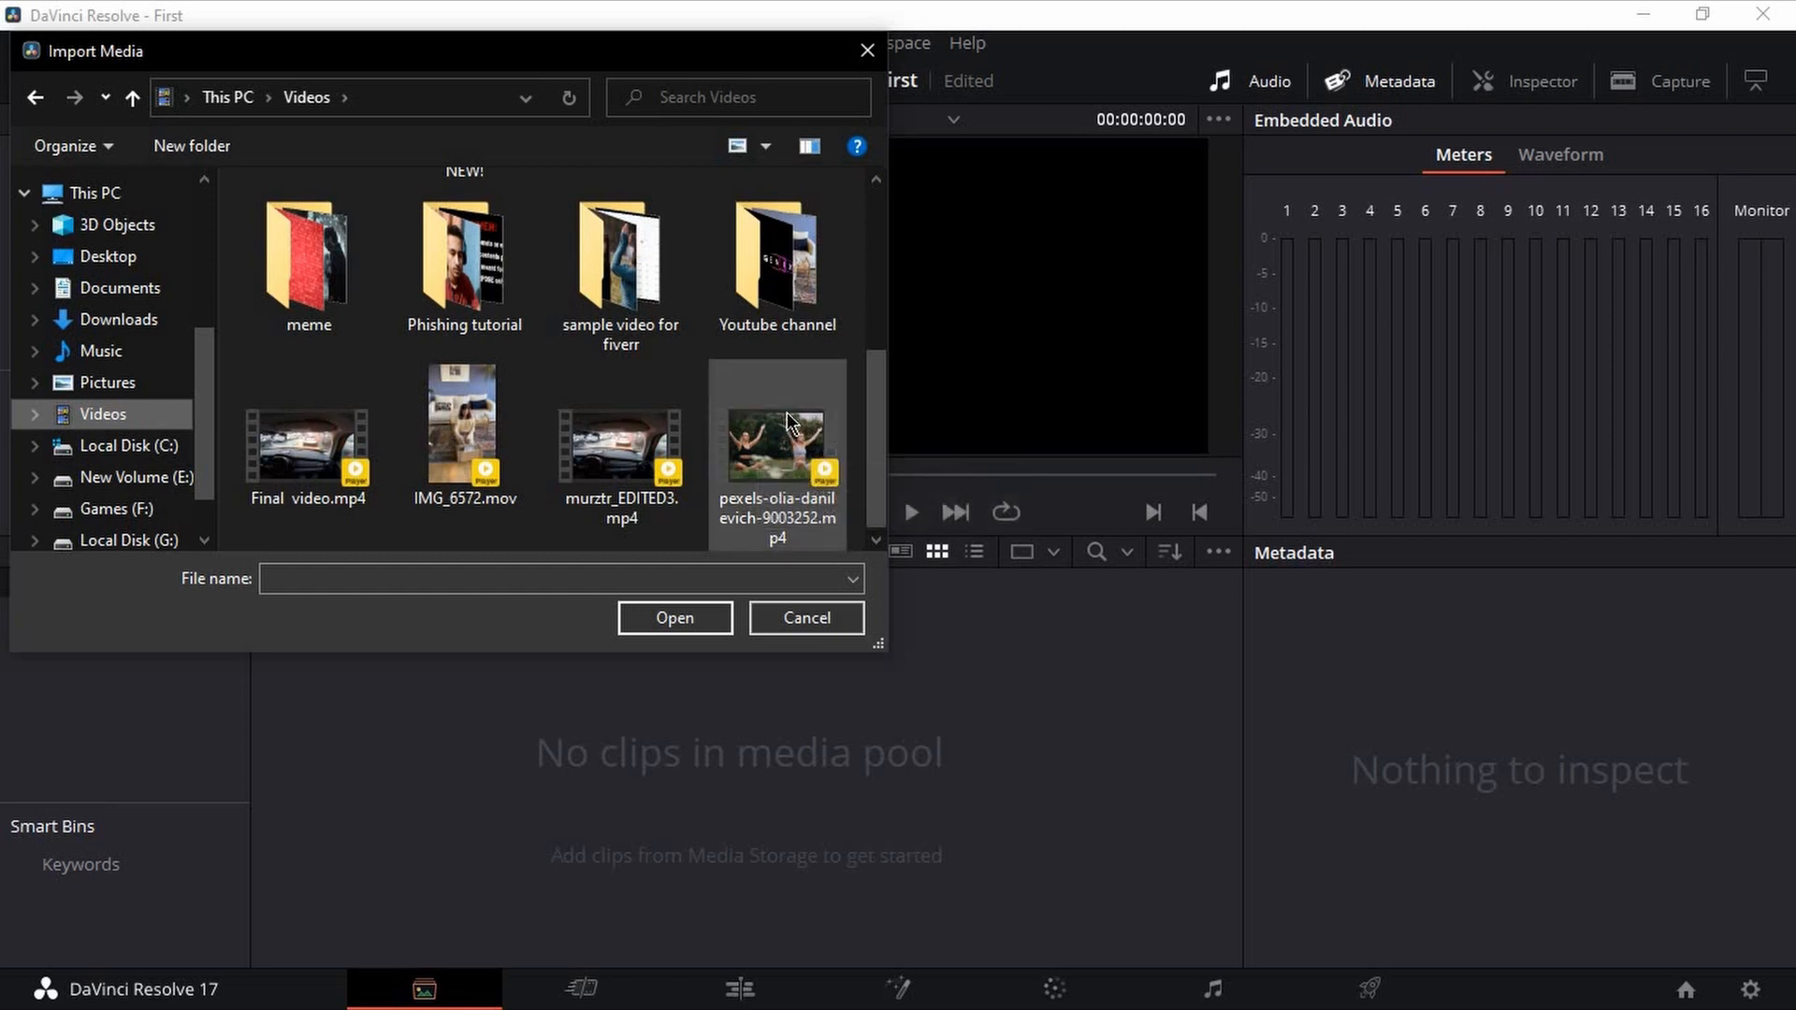
pyautogui.doubleClick(762, 456)
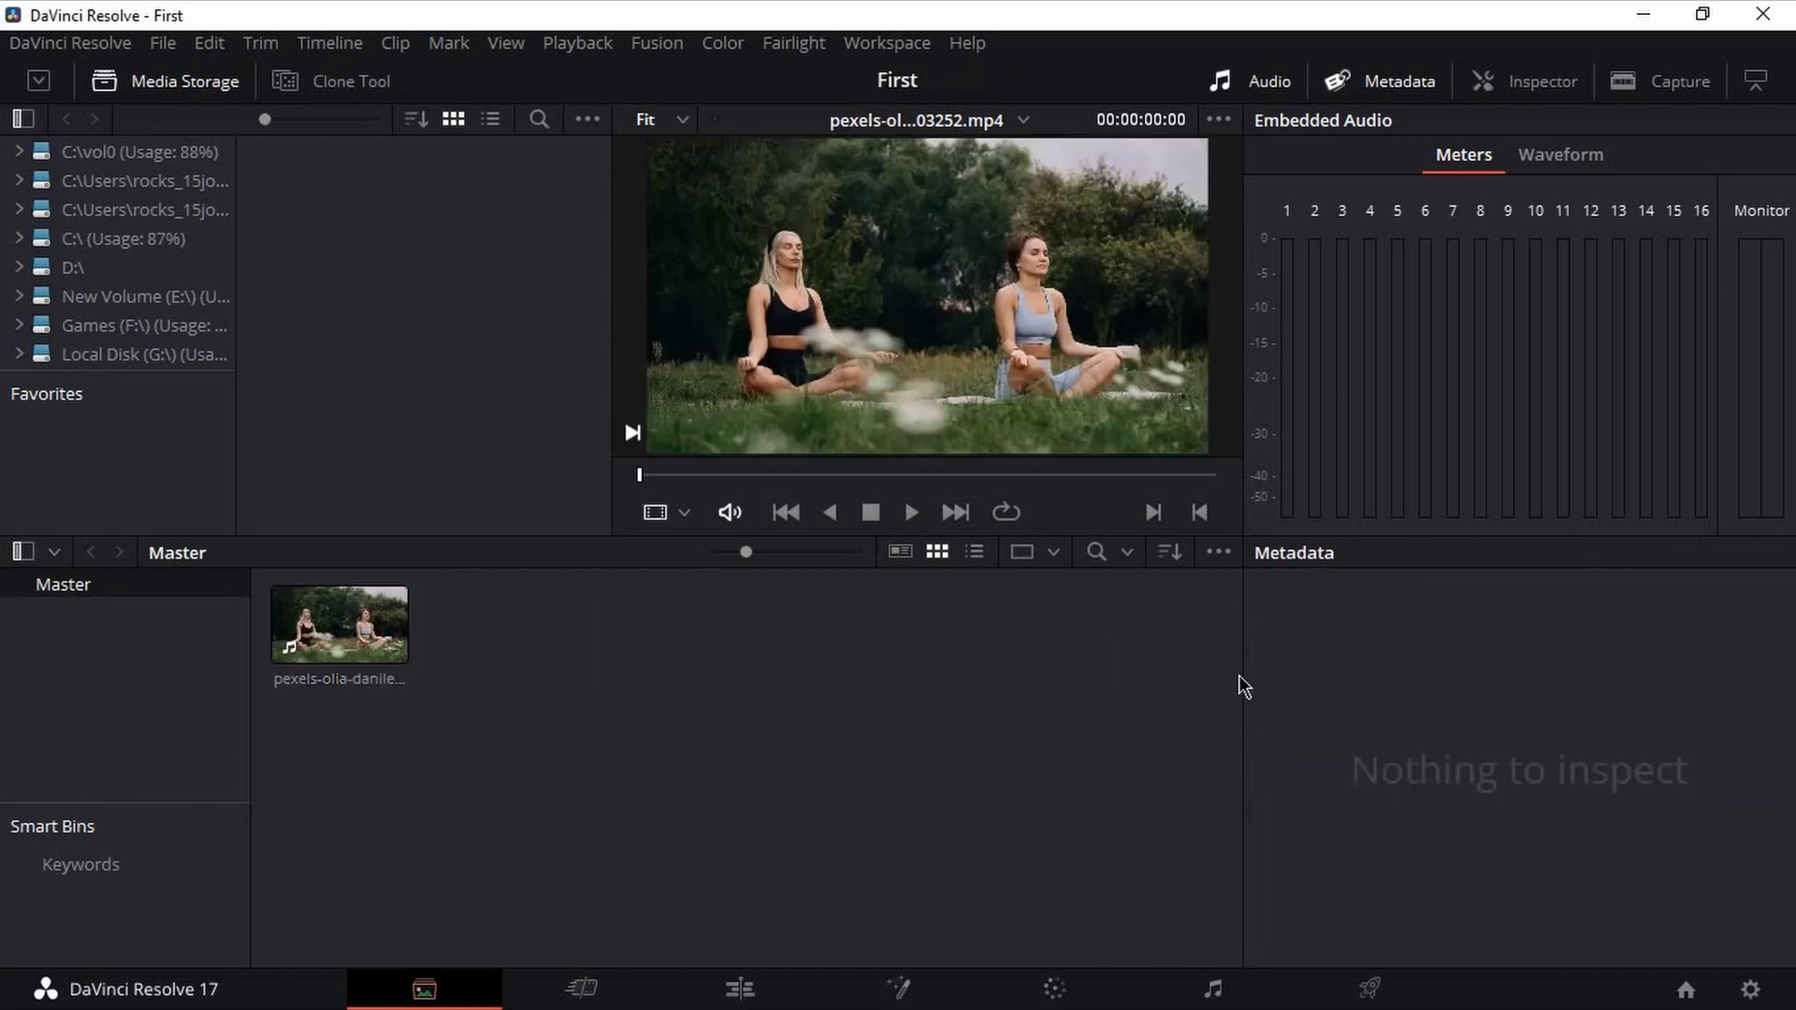
# - On the Edit page, place the imported clip at the start of a new timeline
pyautogui.click(356, 627)
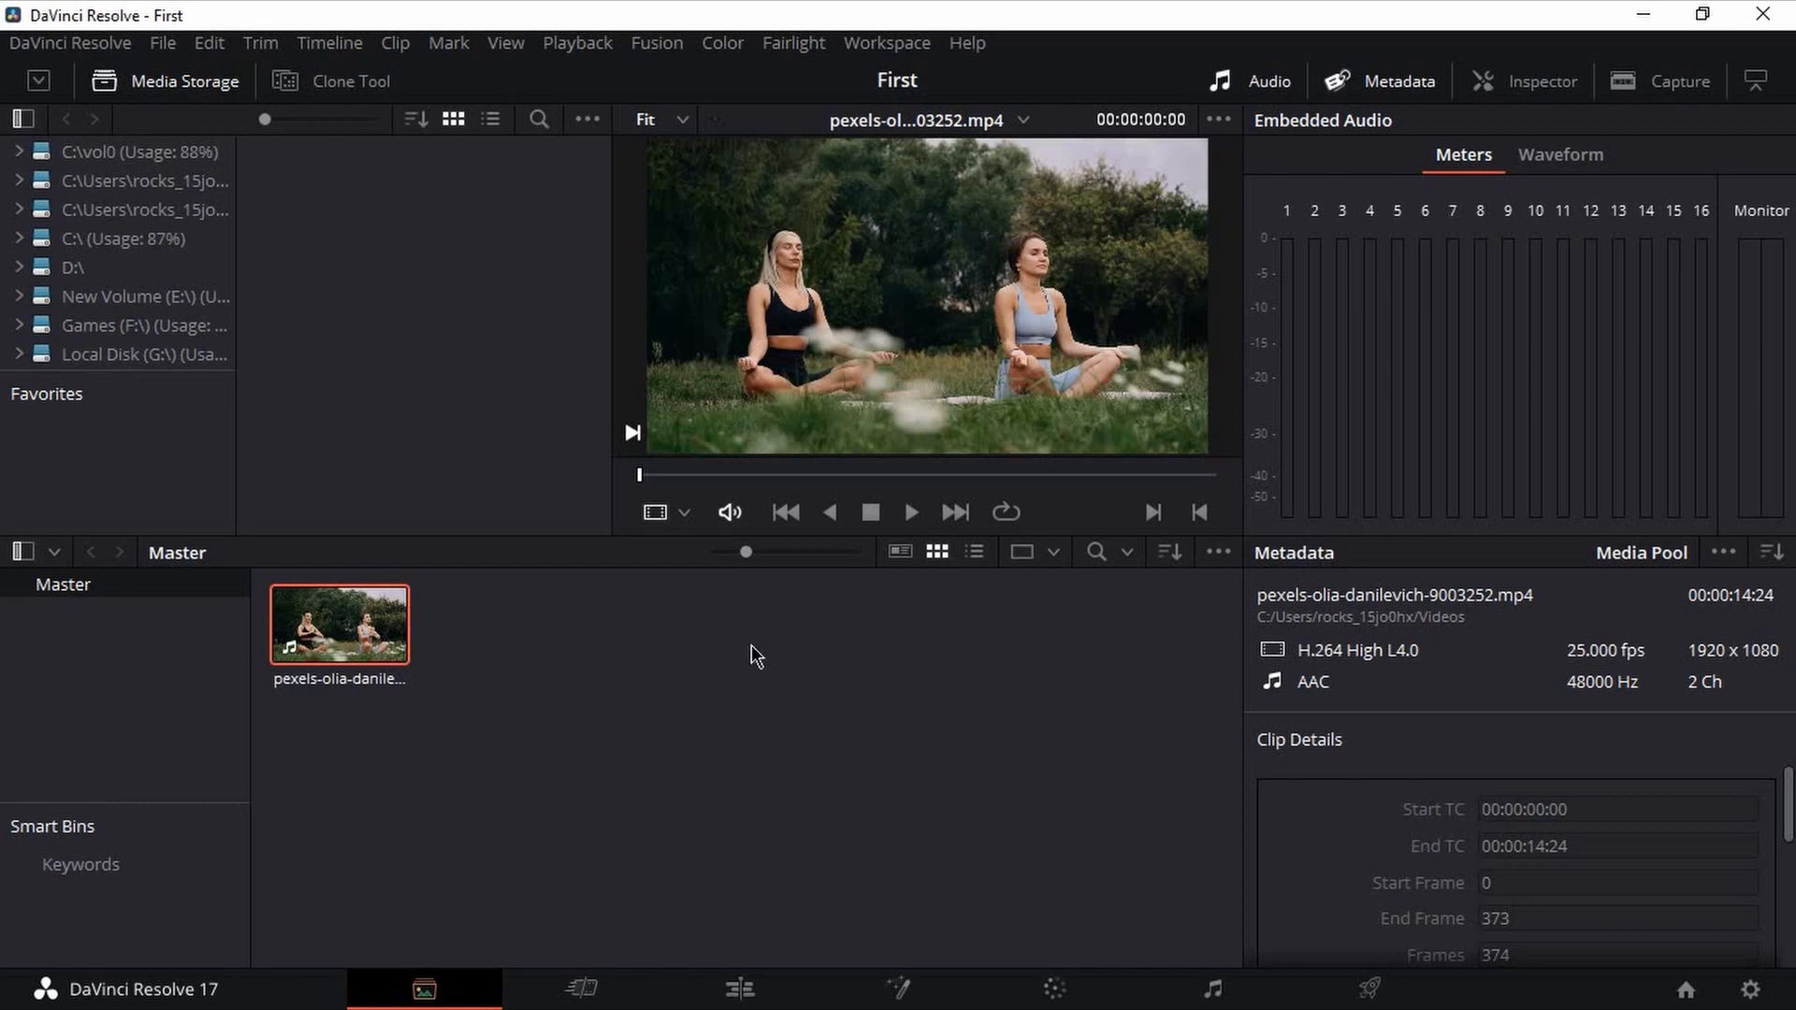
pyautogui.click(739, 990)
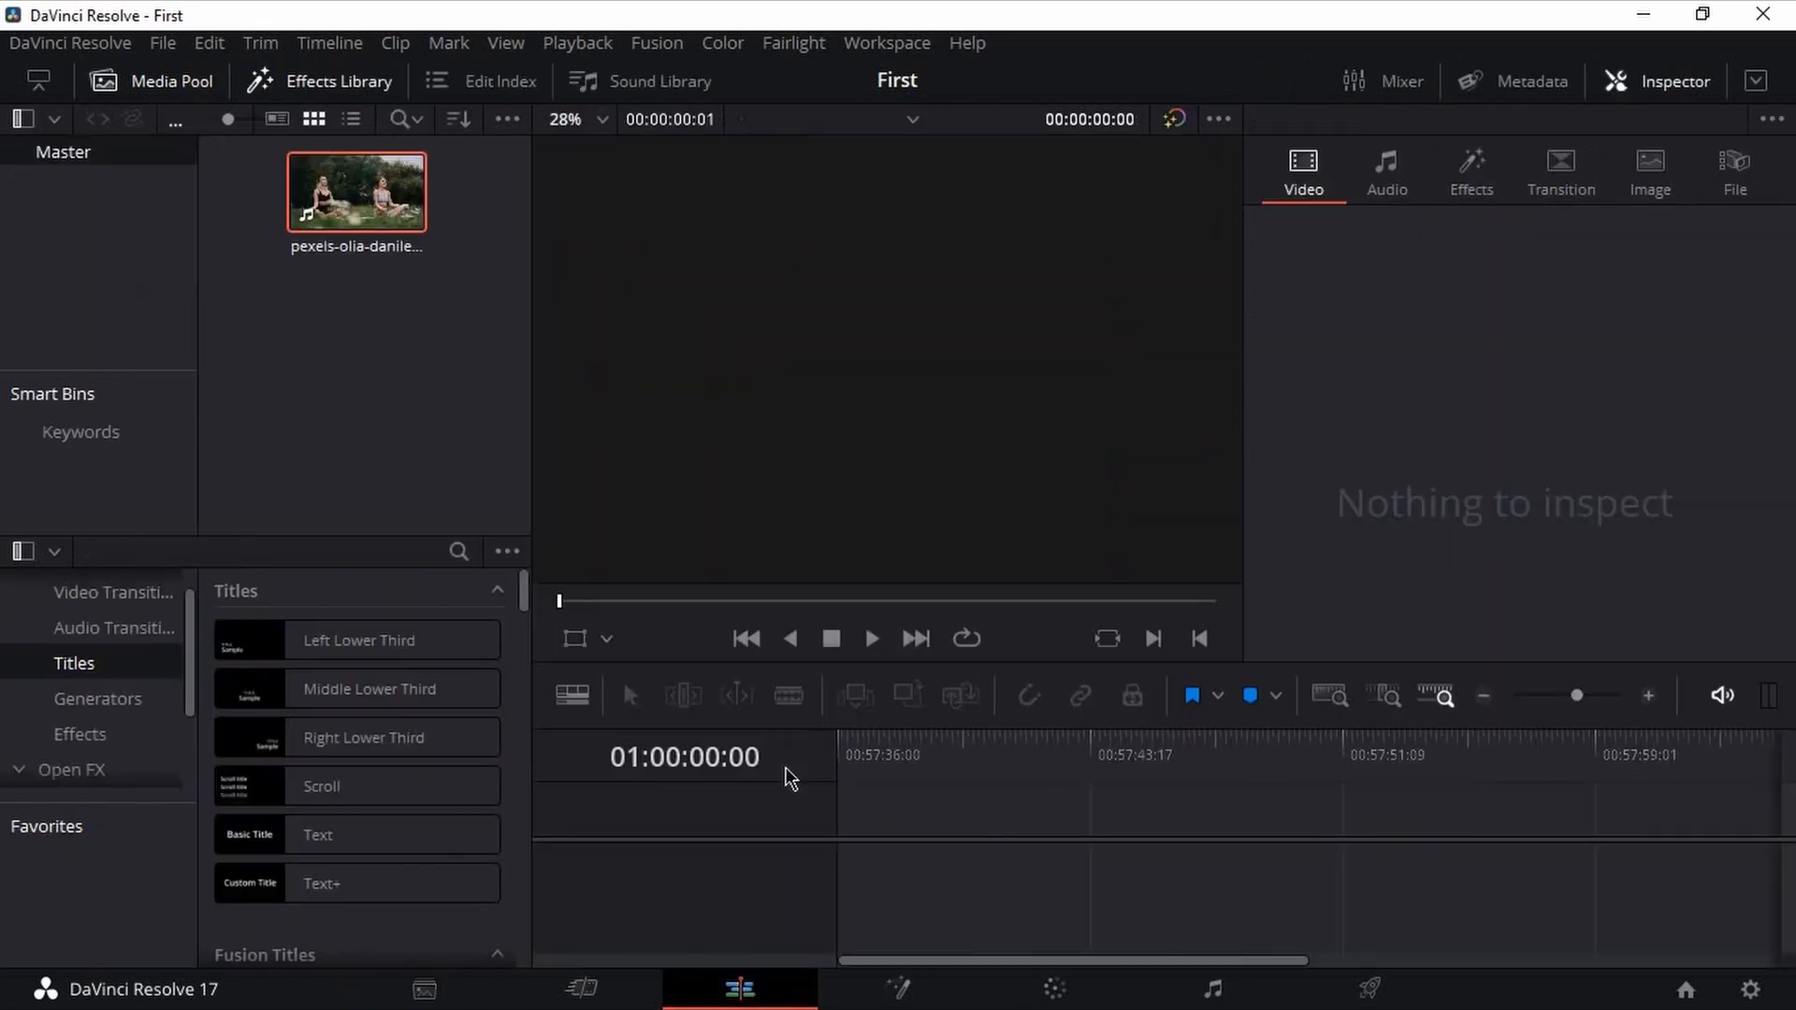
pyautogui.moveTo(403, 213); pyautogui.dragTo(840, 795)
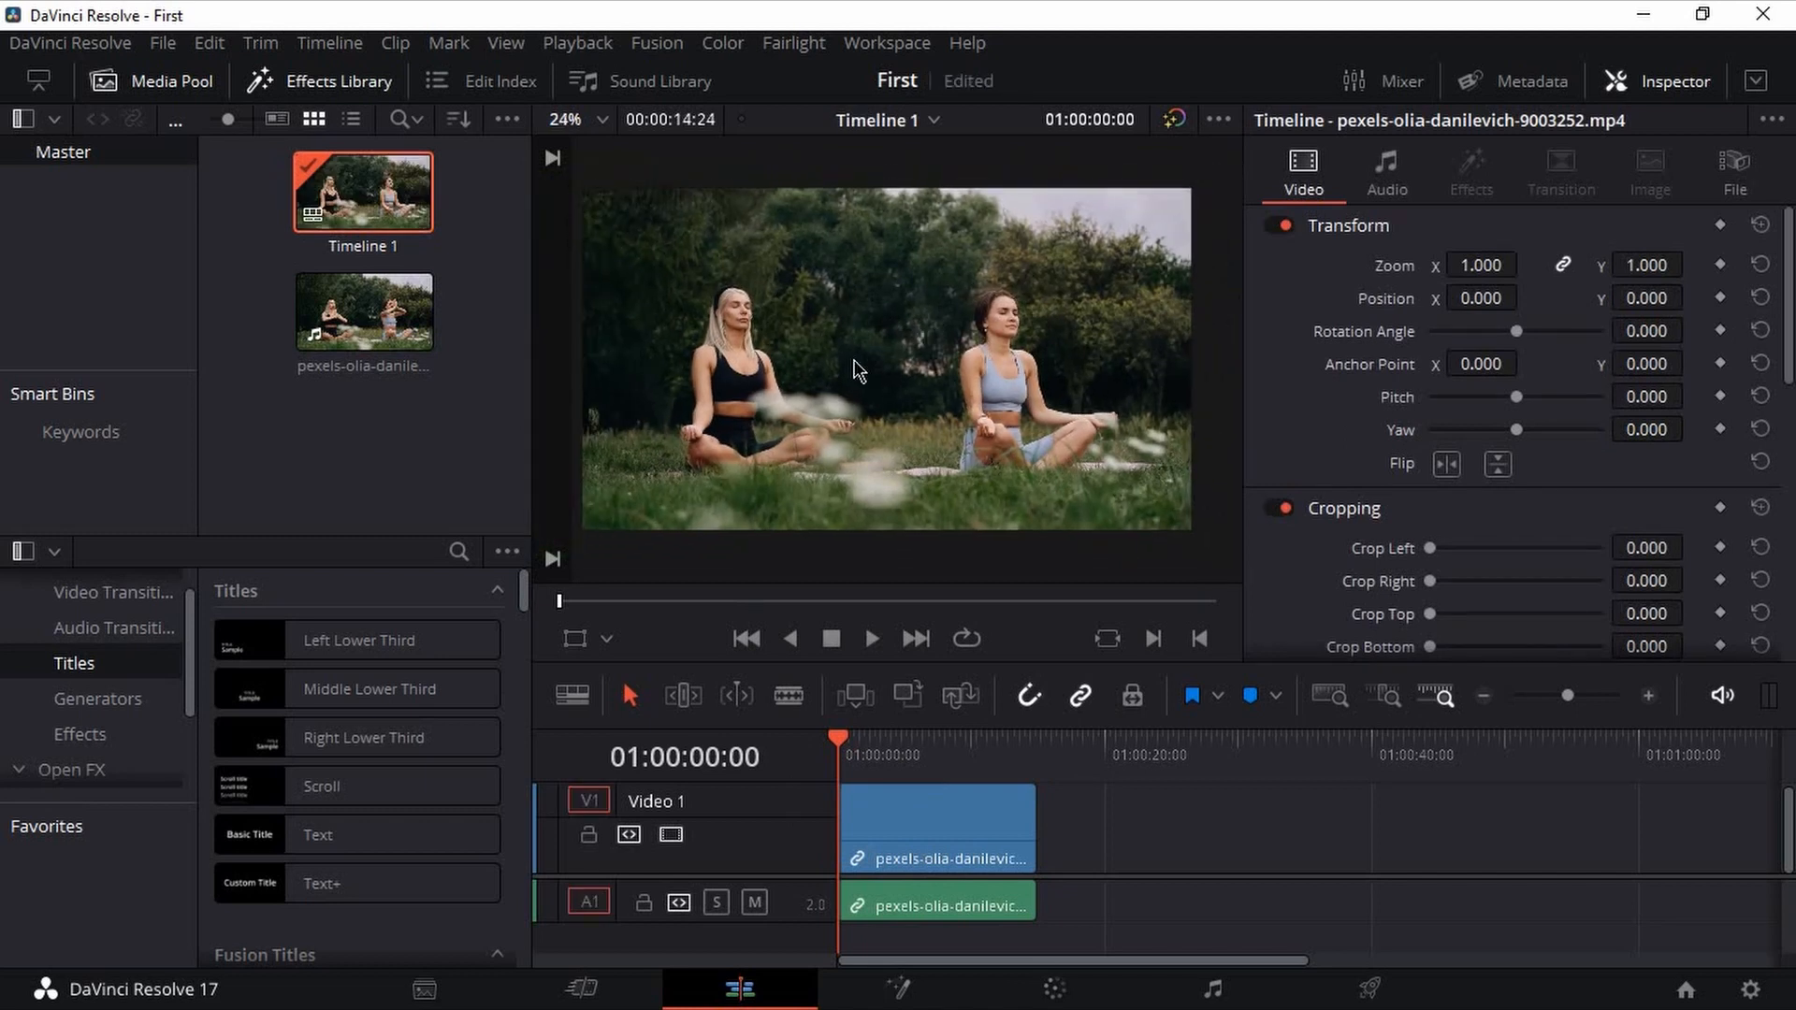
pyautogui.scroll(1, 854, 365)
pyautogui.scroll(-3, 854, 372)
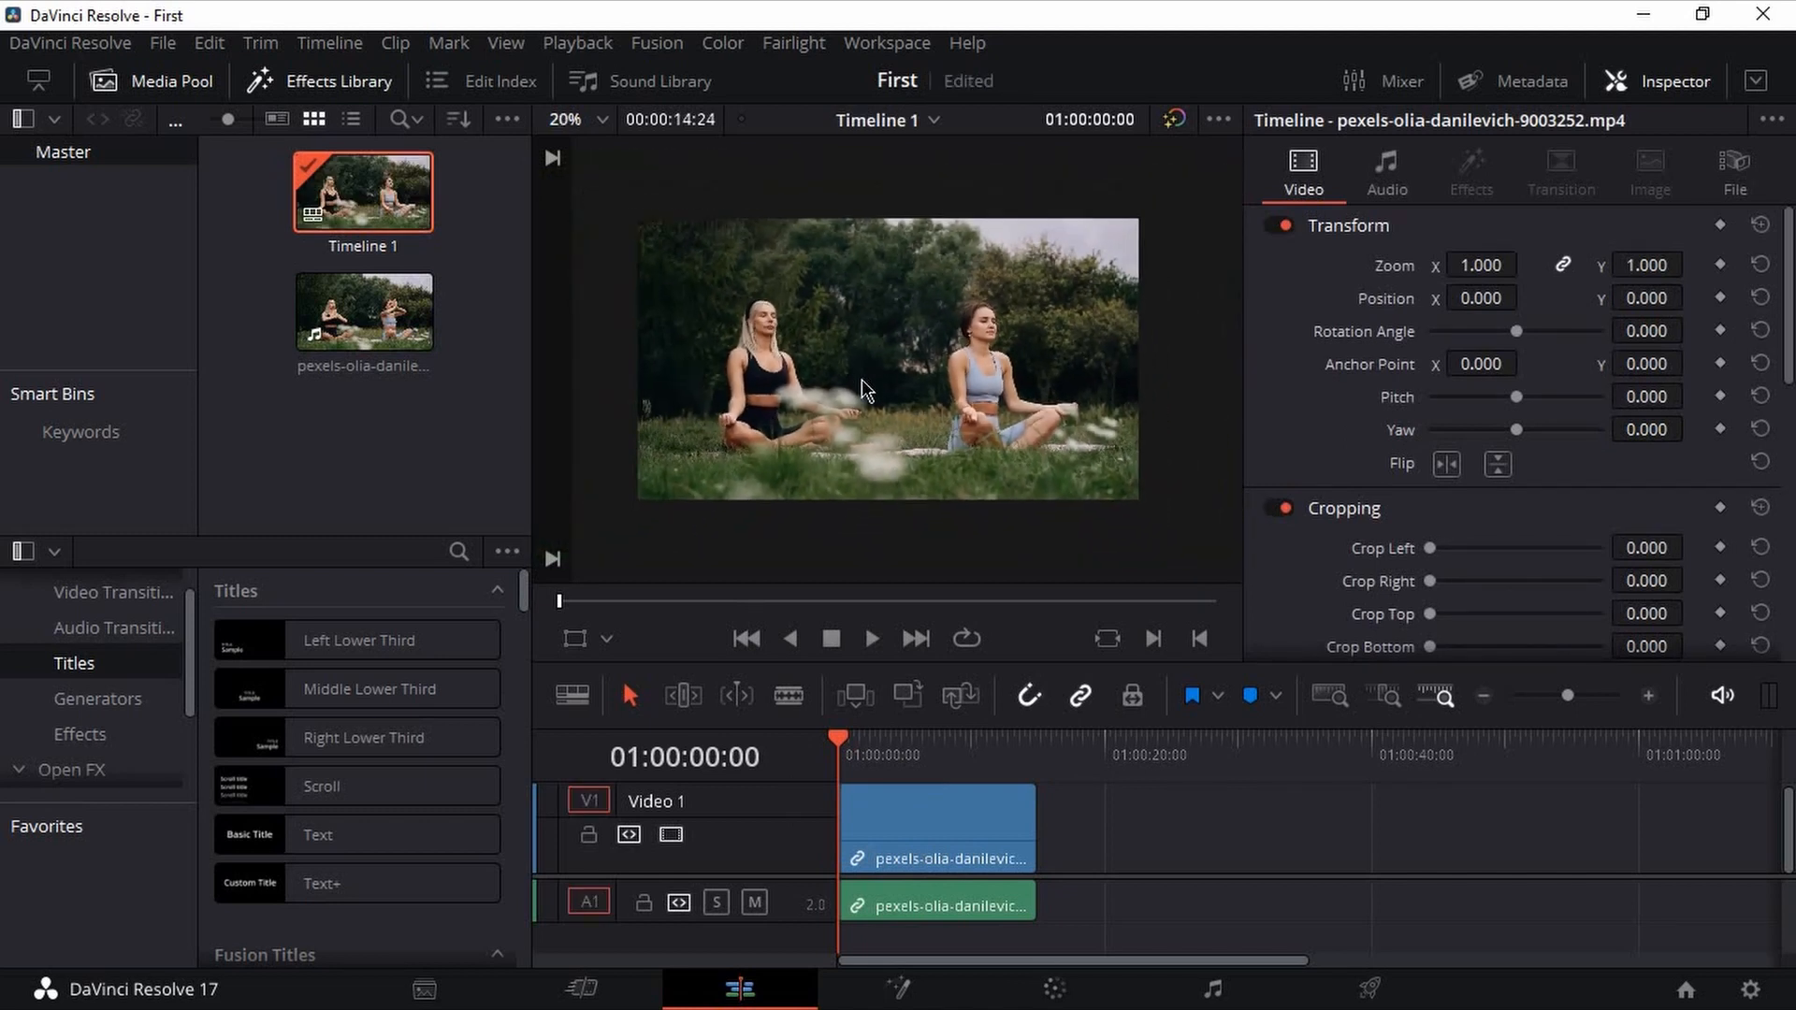
pyautogui.scroll(3, 863, 382)
pyautogui.scroll(-2, 866, 382)
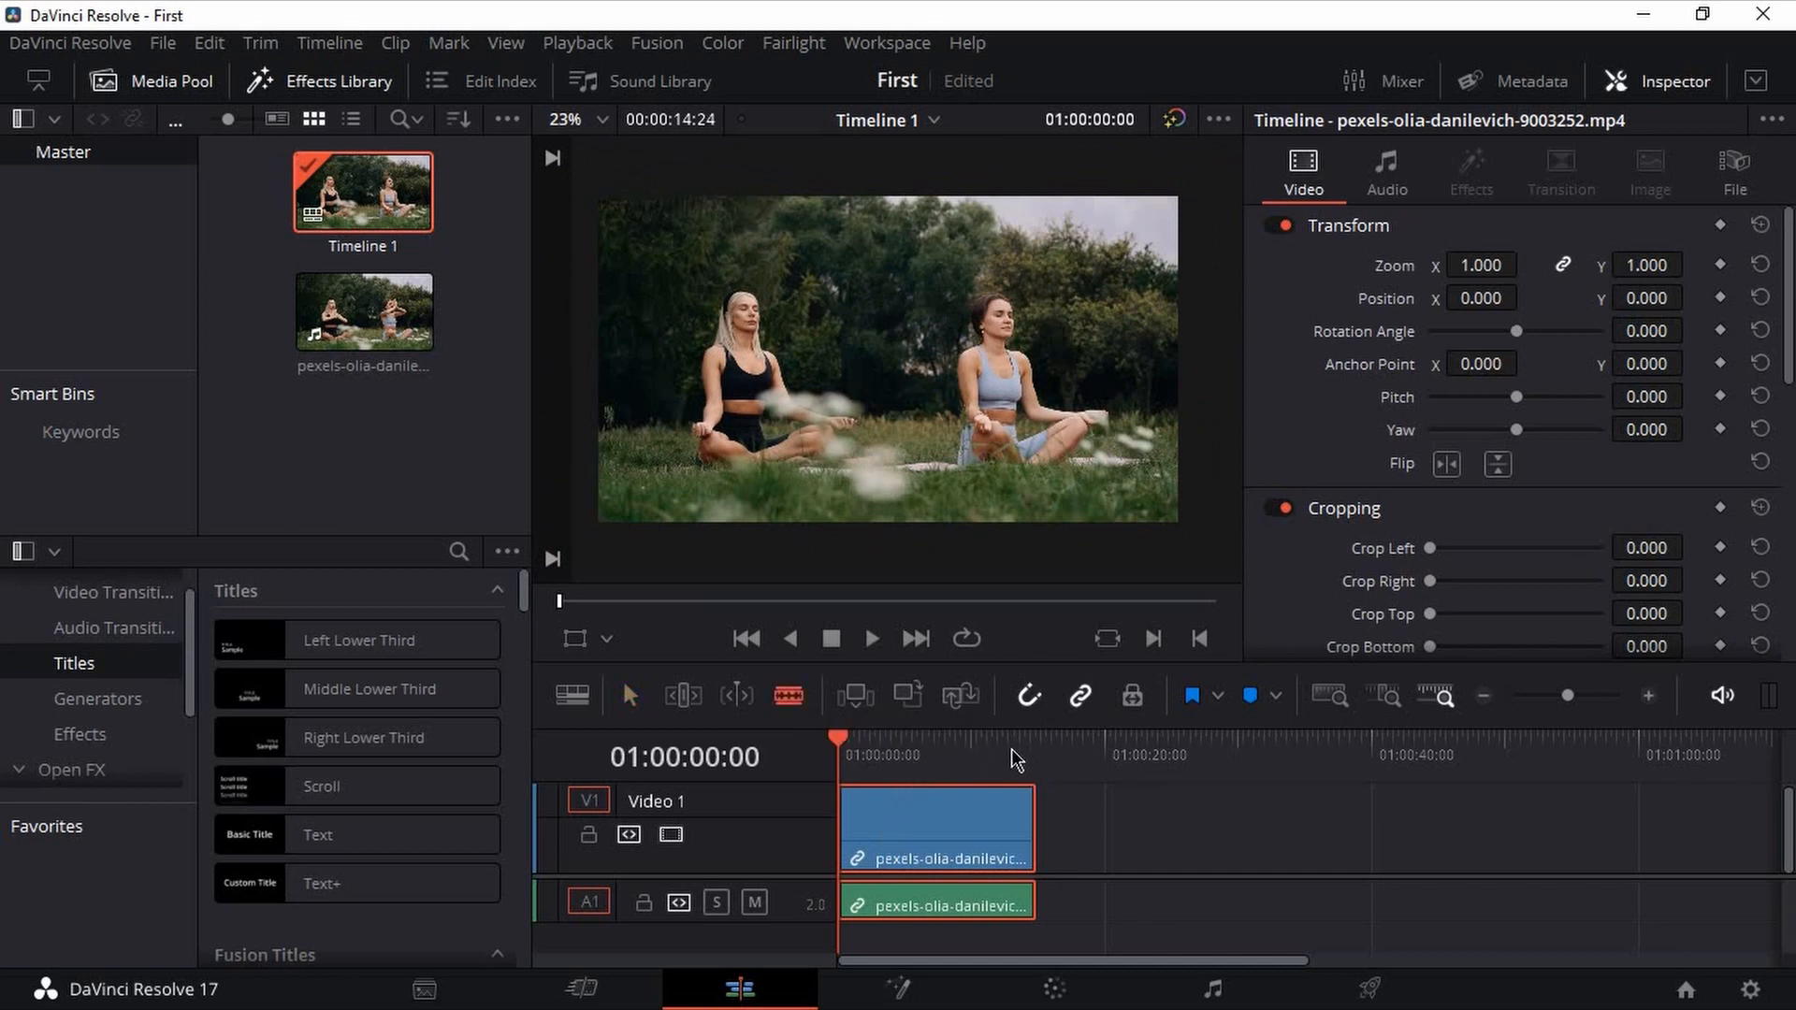
# - Try splitting the timeline clip at about 01:00:06:24 and spreading the cut pieces apart along the track
pyautogui.press('b')
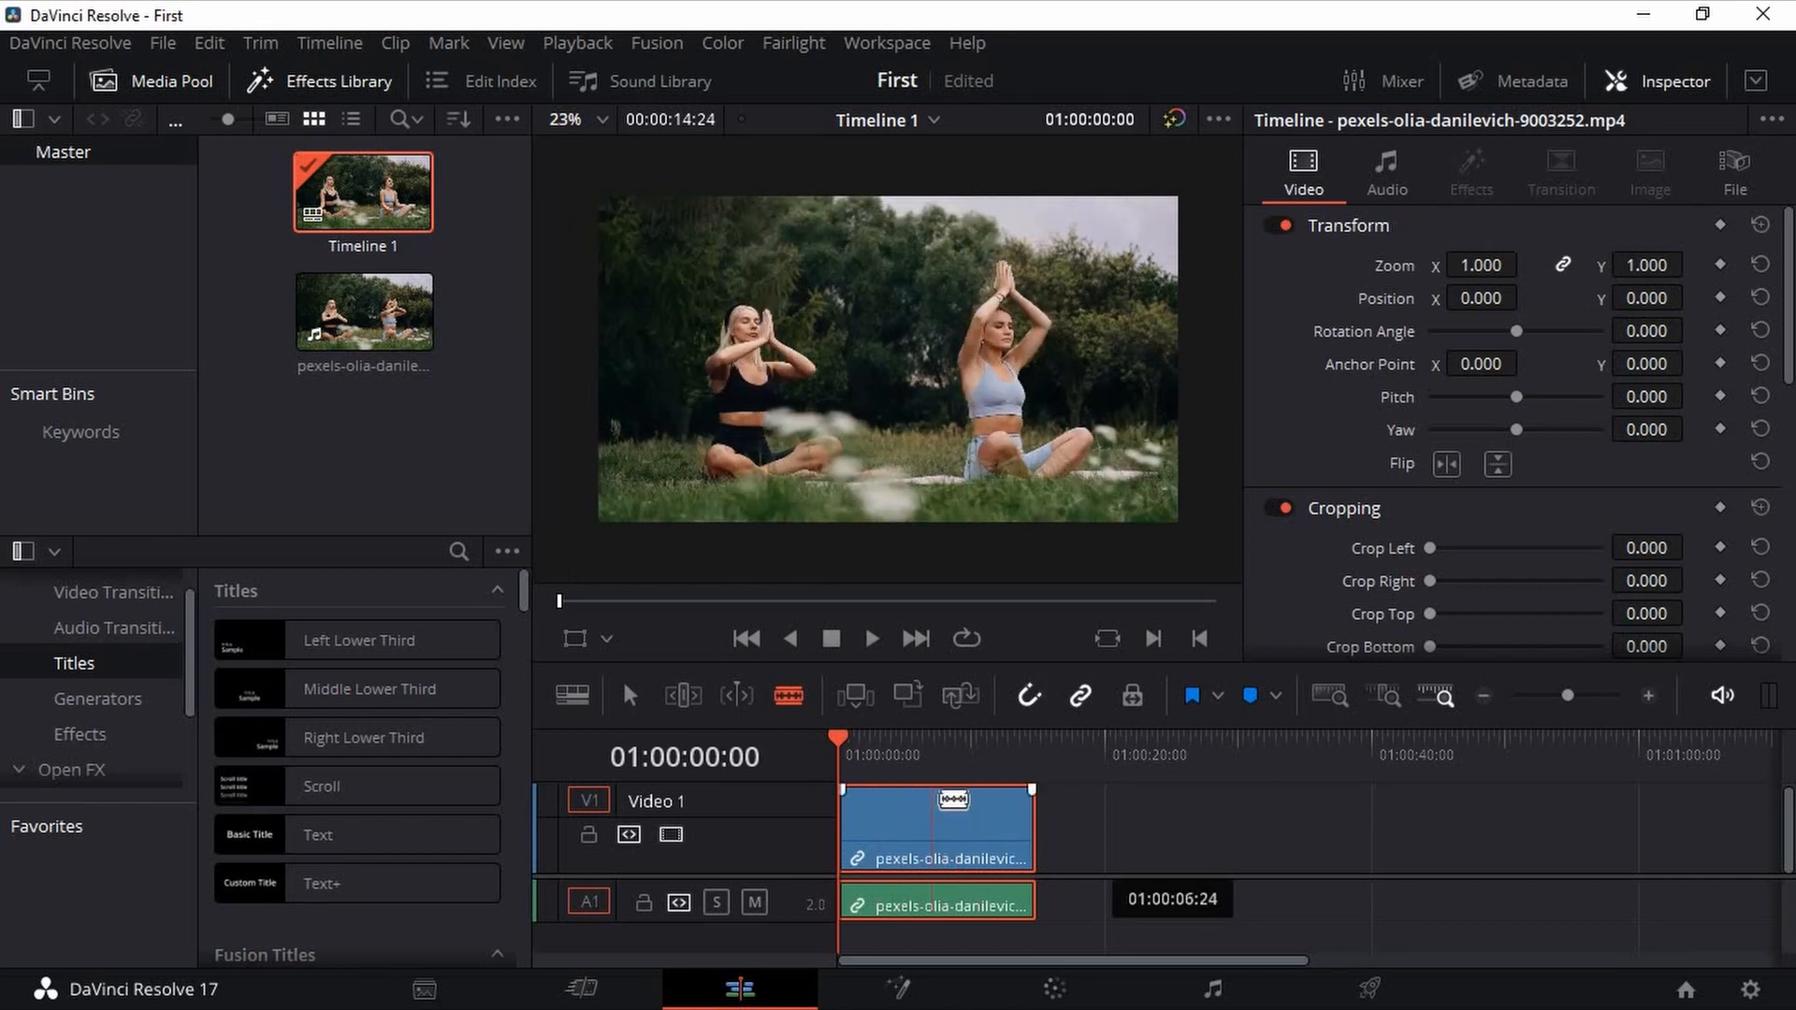
pyautogui.click(931, 806)
pyautogui.press('a')
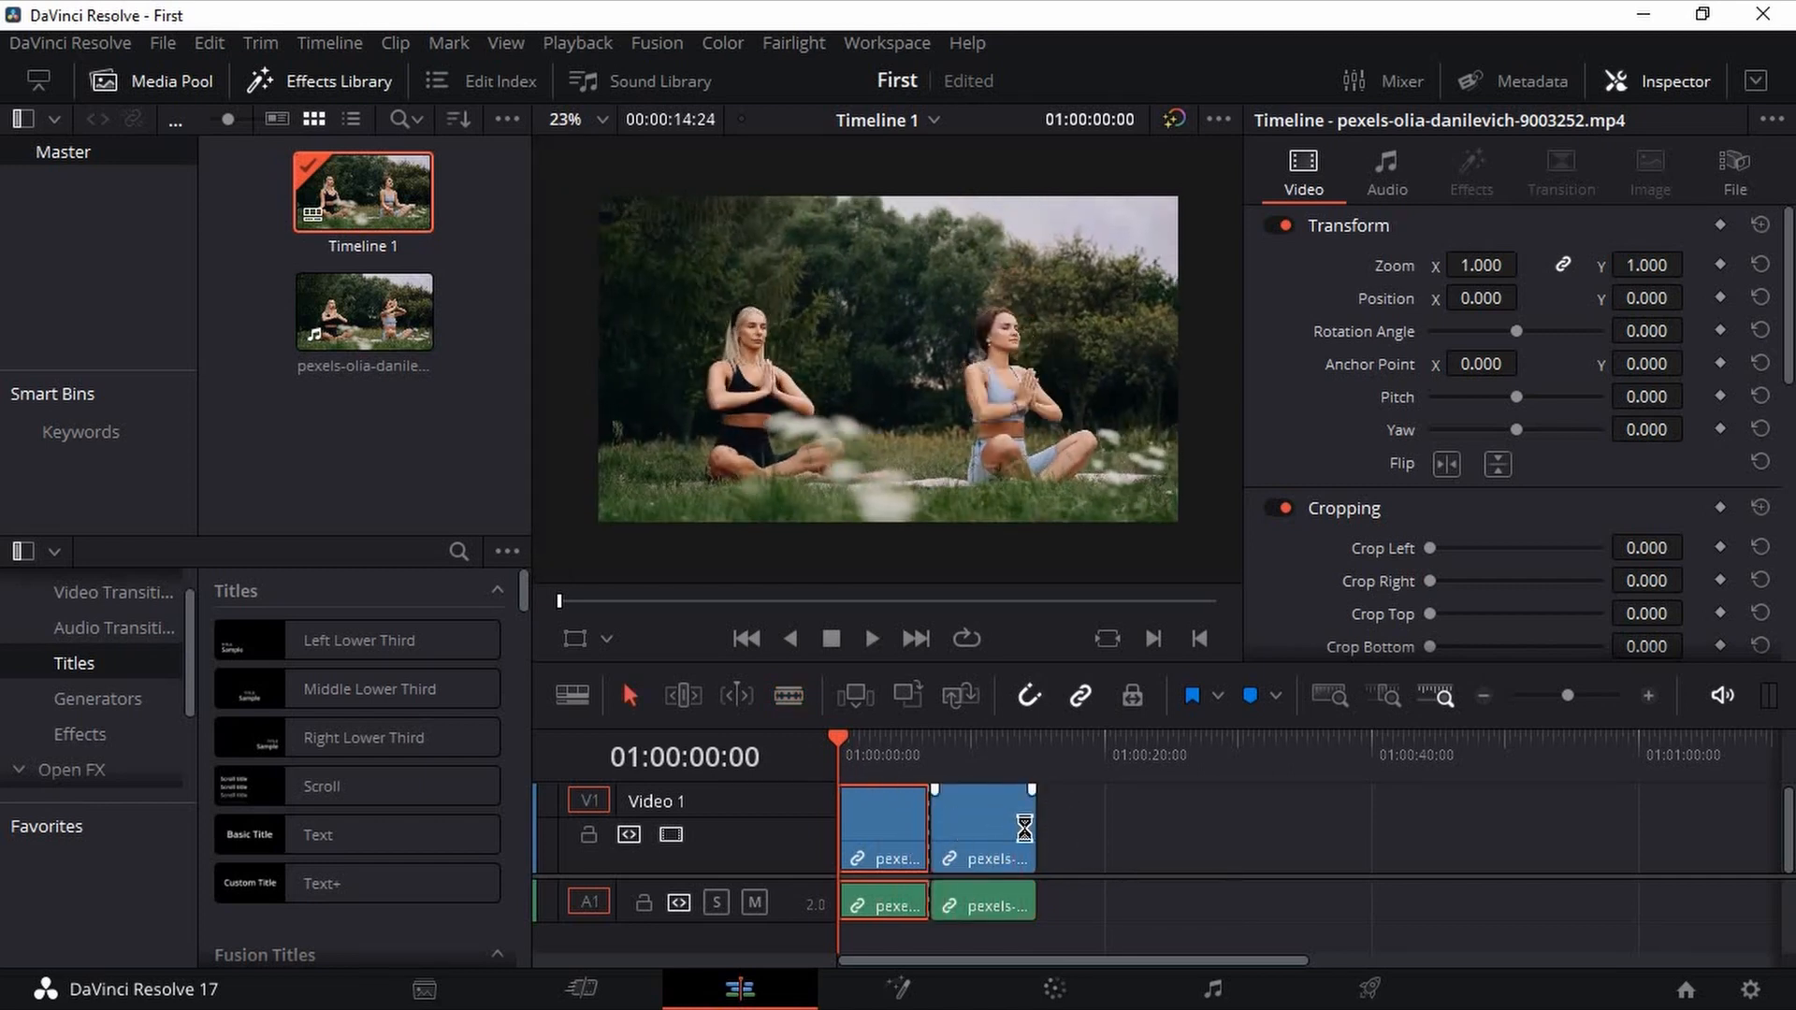
pyautogui.hotkey('ctrl', 's')
pyautogui.click(1086, 814)
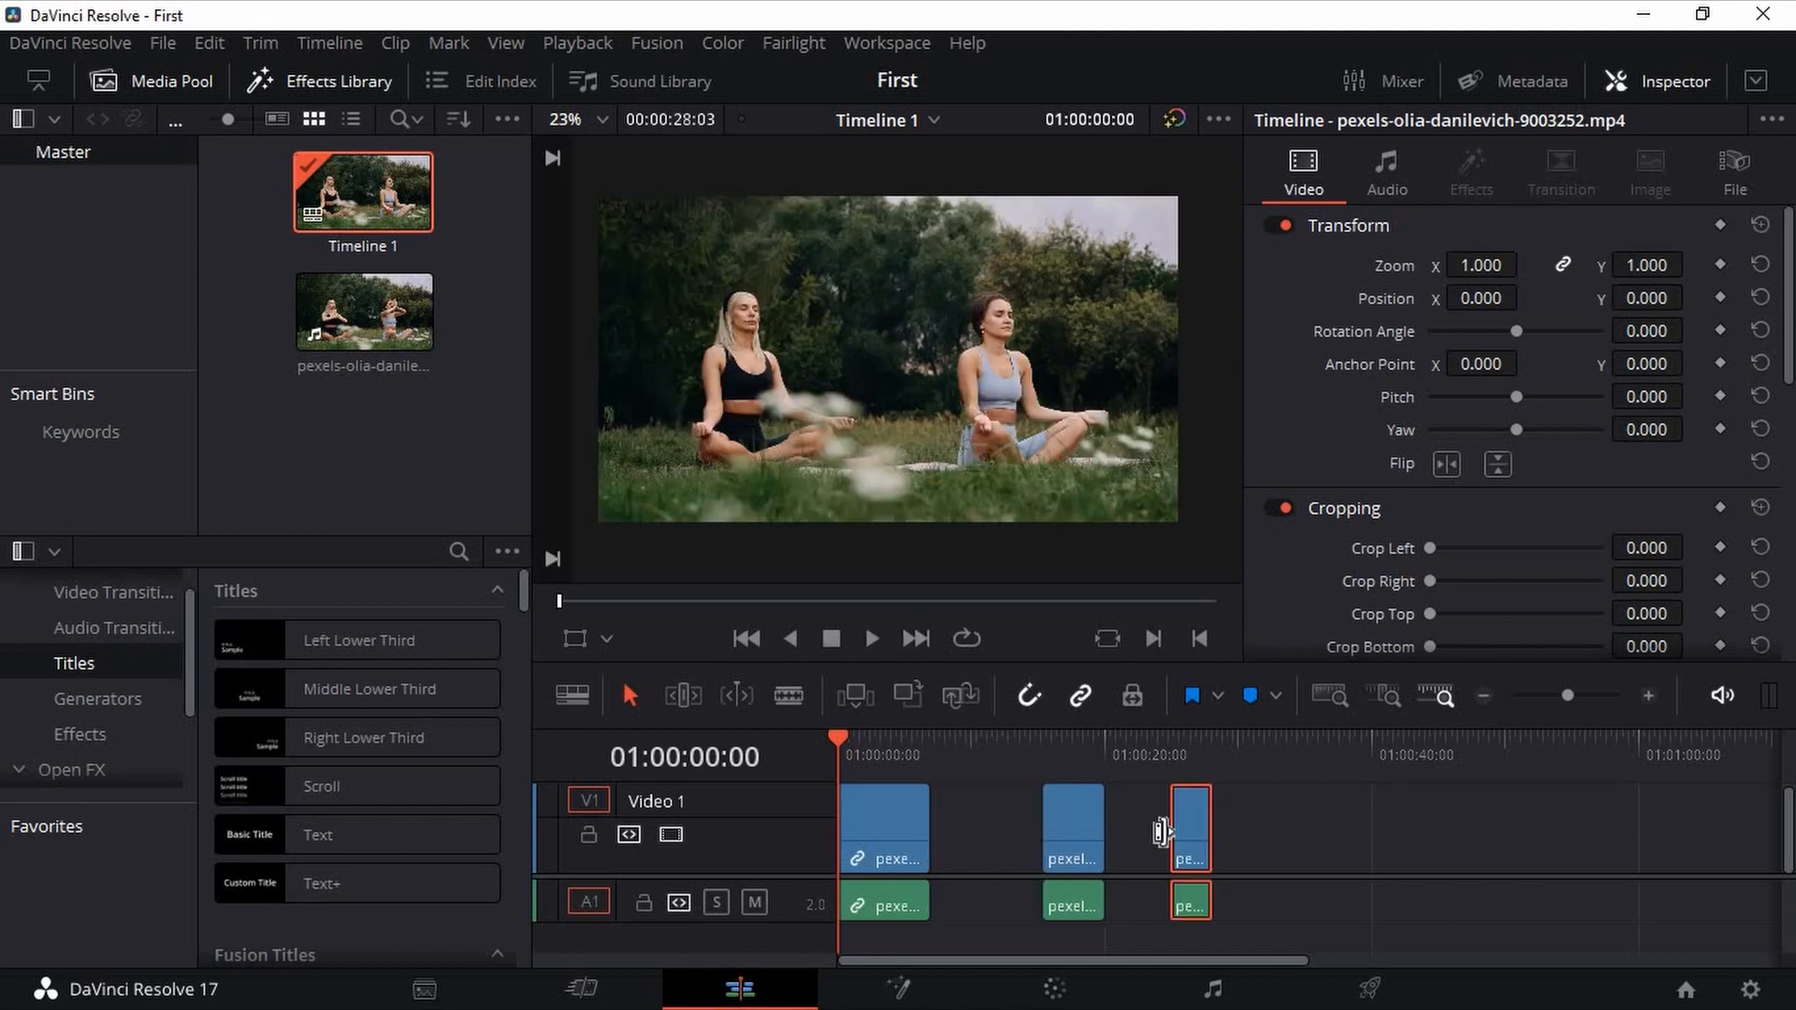
pyautogui.scroll(2, 954, 360)
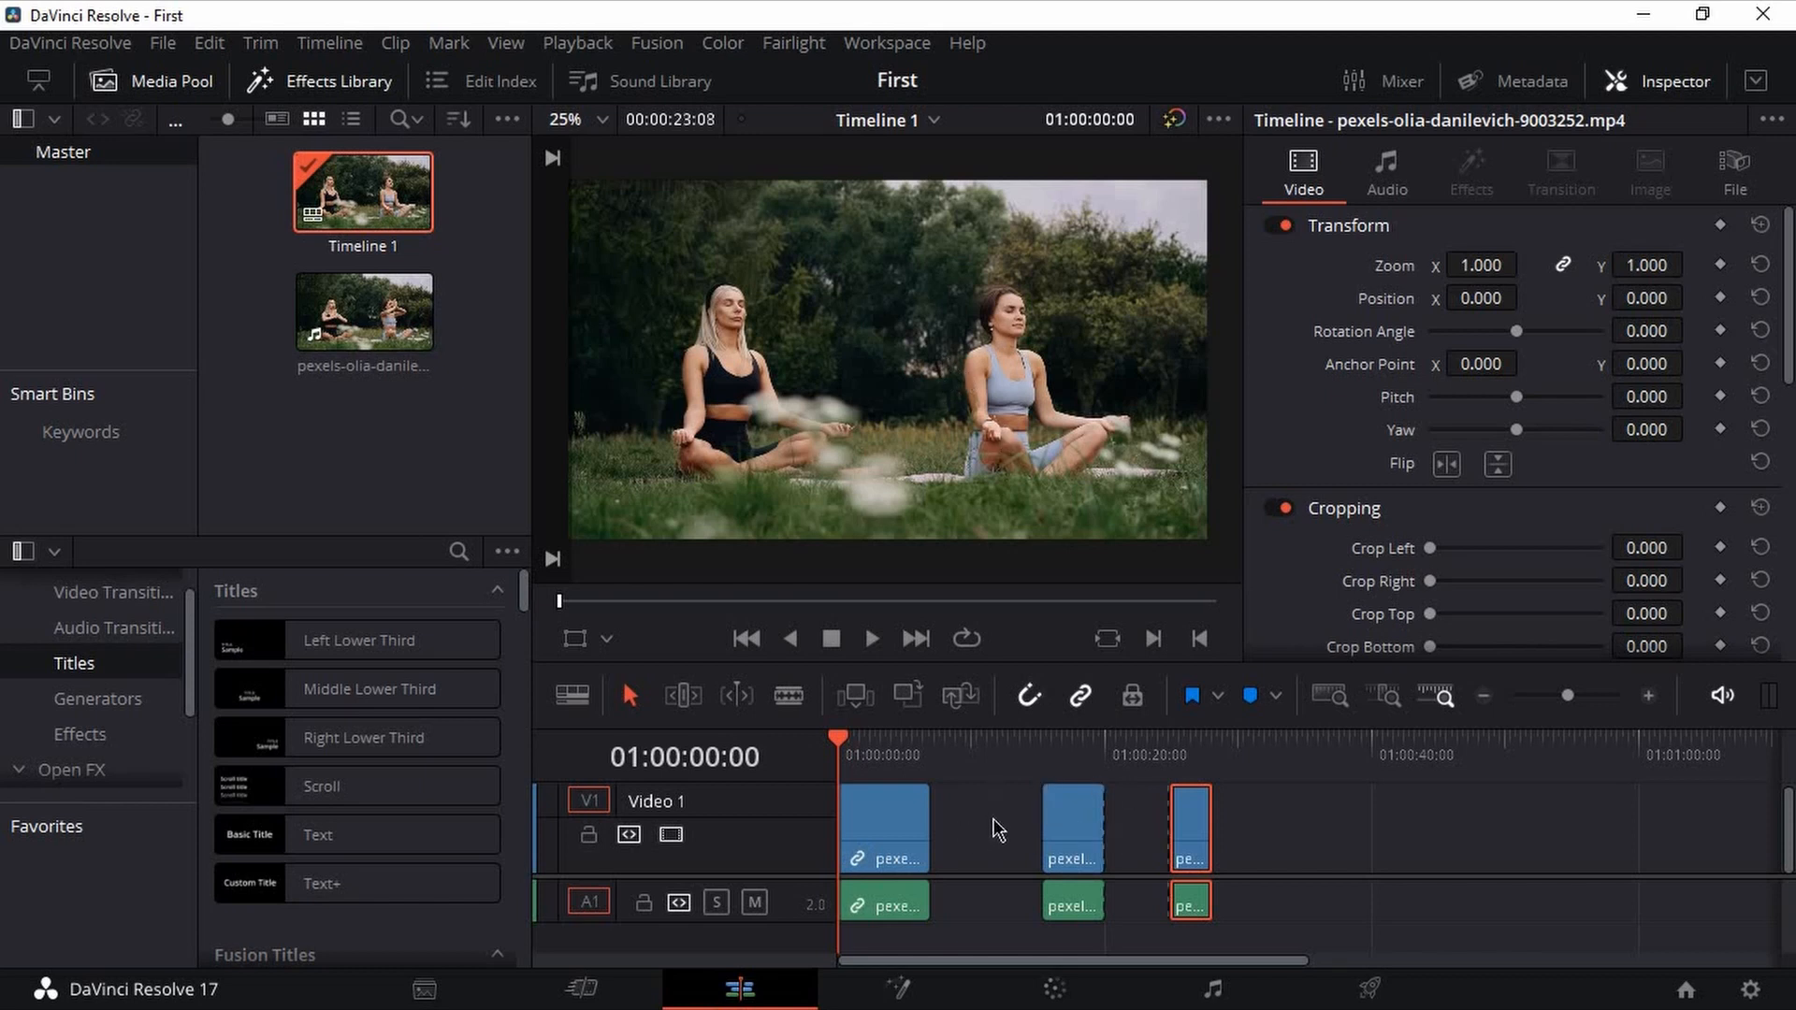
# - Undo the cuts and clip moves to restore the single uncut clip on the timeline
pyautogui.hotkey('ctrl', 'z')
pyautogui.hotkey('ctrl', 'z')
pyautogui.hotkey('ctrl', 'z')
pyautogui.hotkey('ctrl', 'z')
pyautogui.hotkey('ctrl', 'z')
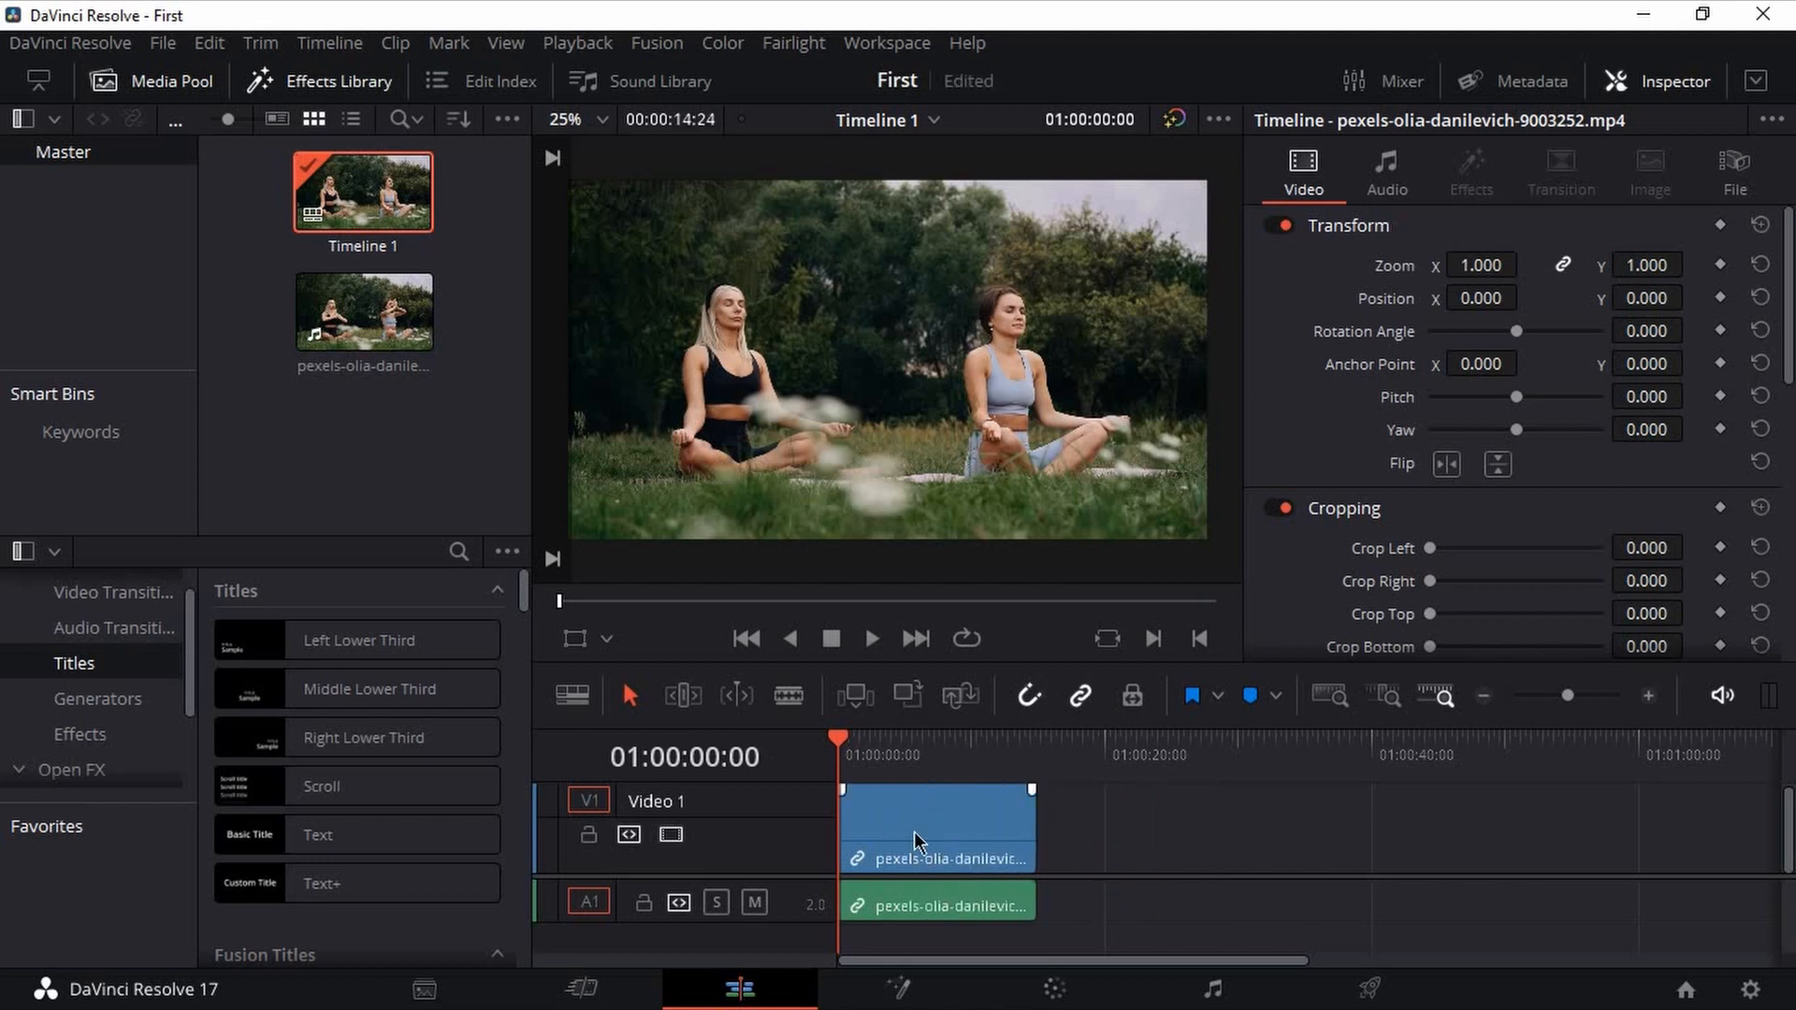
# - On the Color page, hide the gallery and show the Window palette for the timeline clip
pyautogui.click(915, 840)
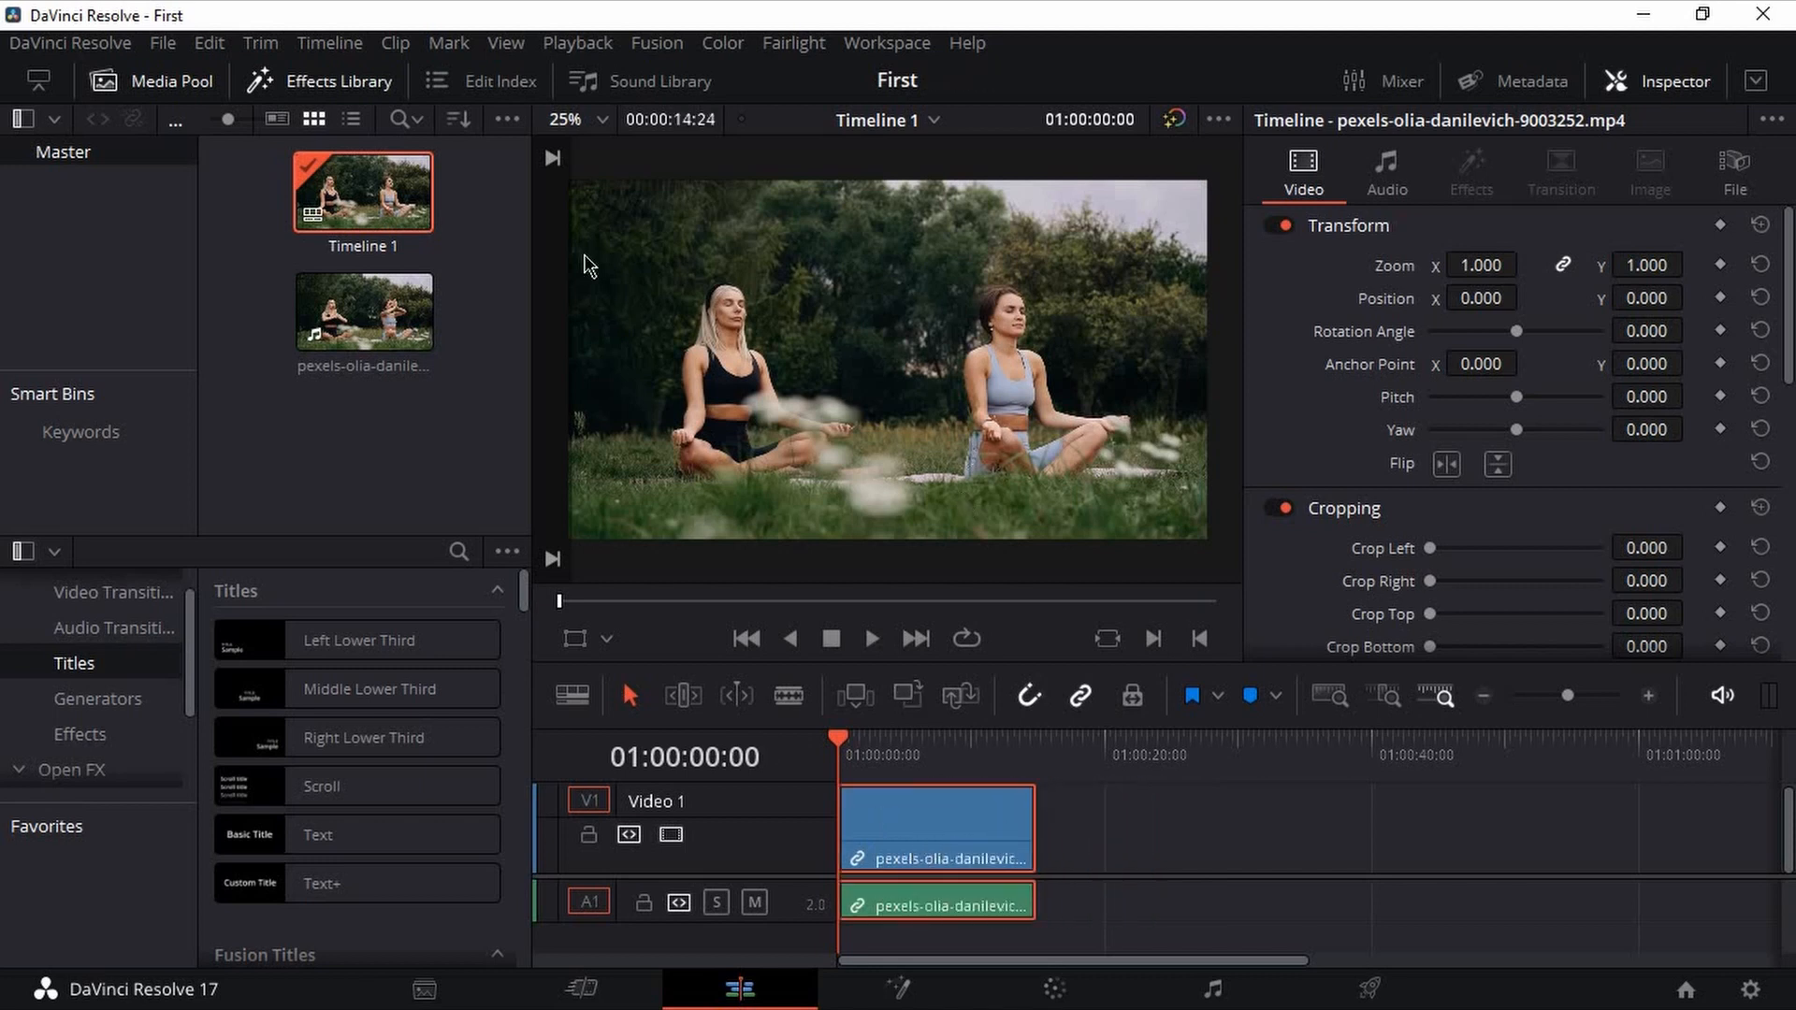
pyautogui.scroll(3, 738, 307)
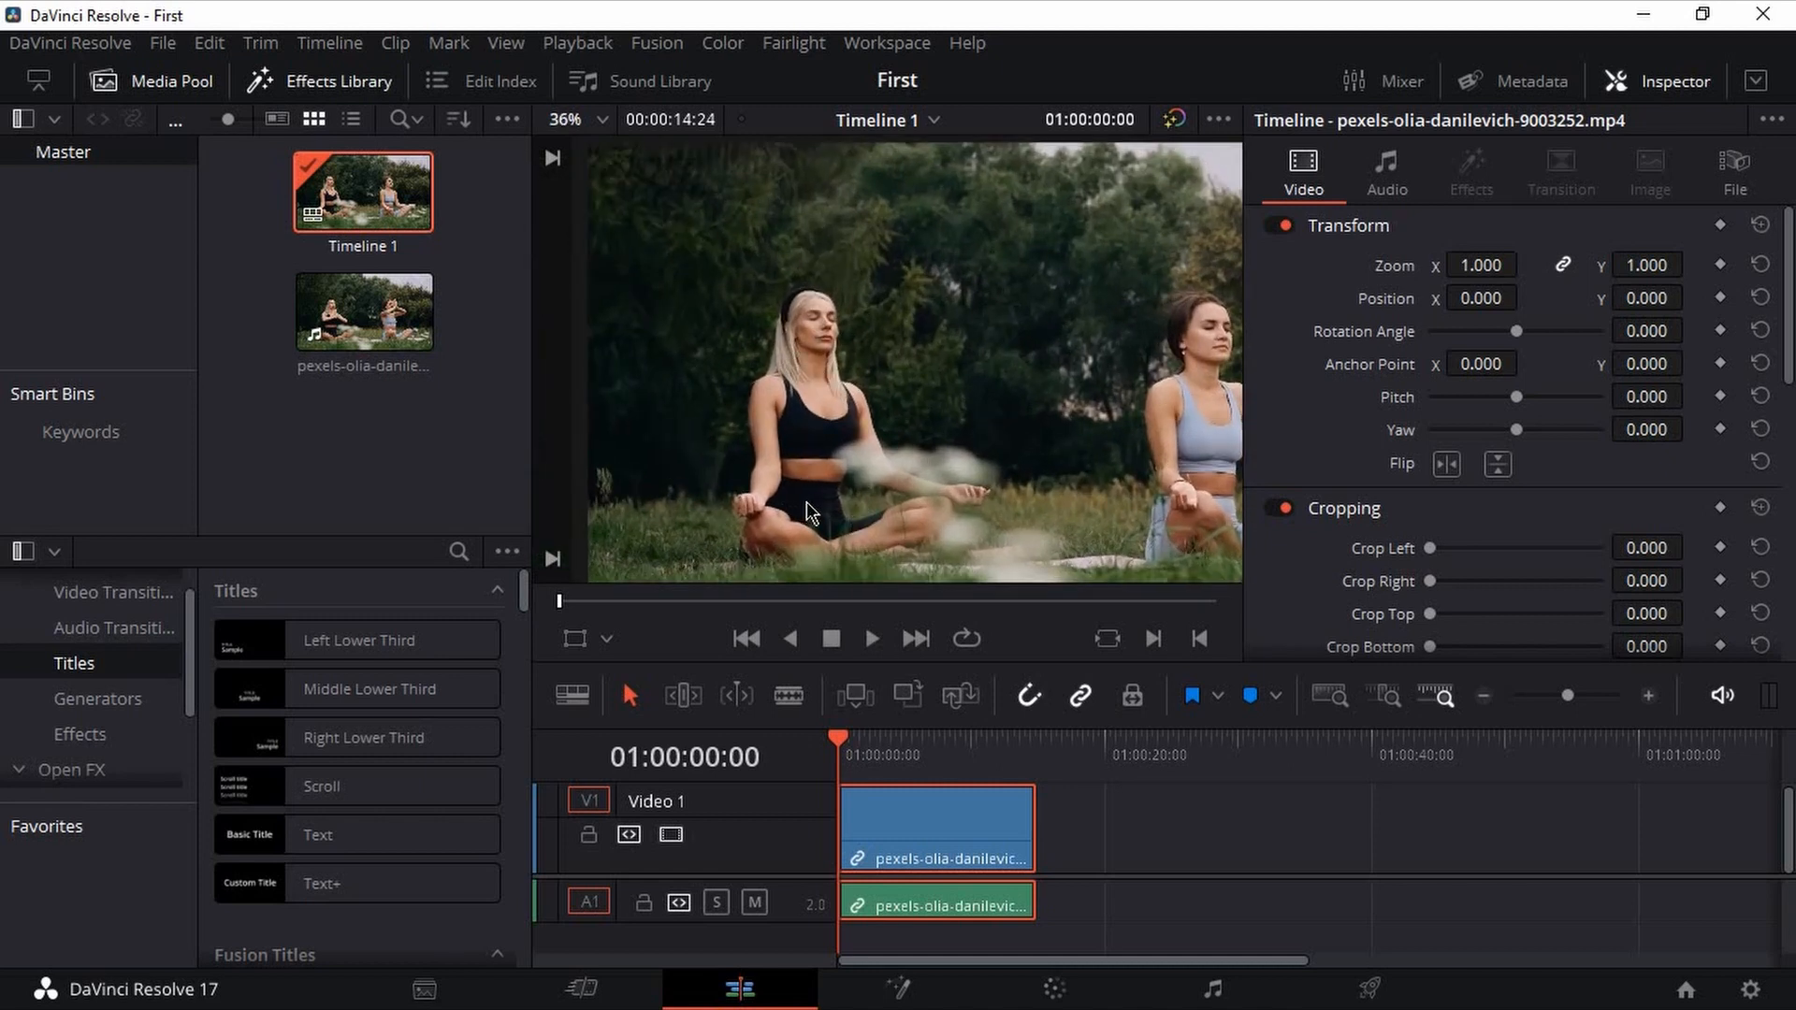
pyautogui.scroll(-3, 856, 476)
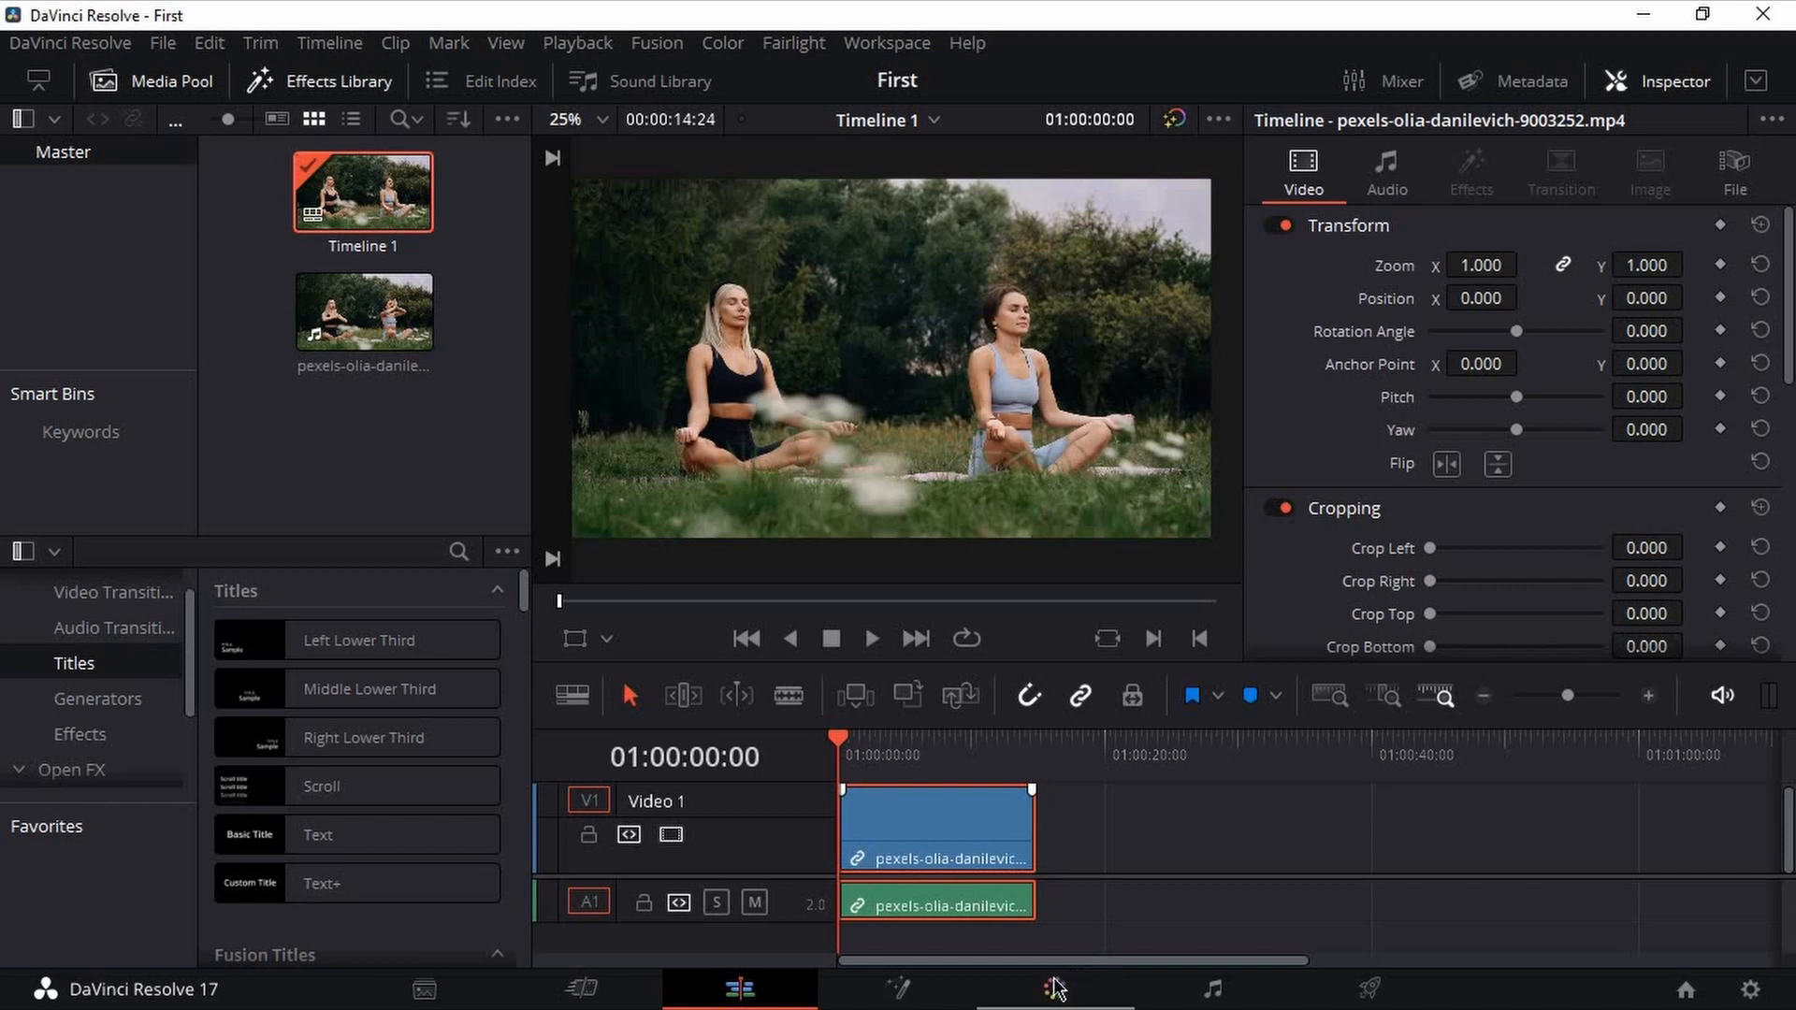
pyautogui.click(1054, 988)
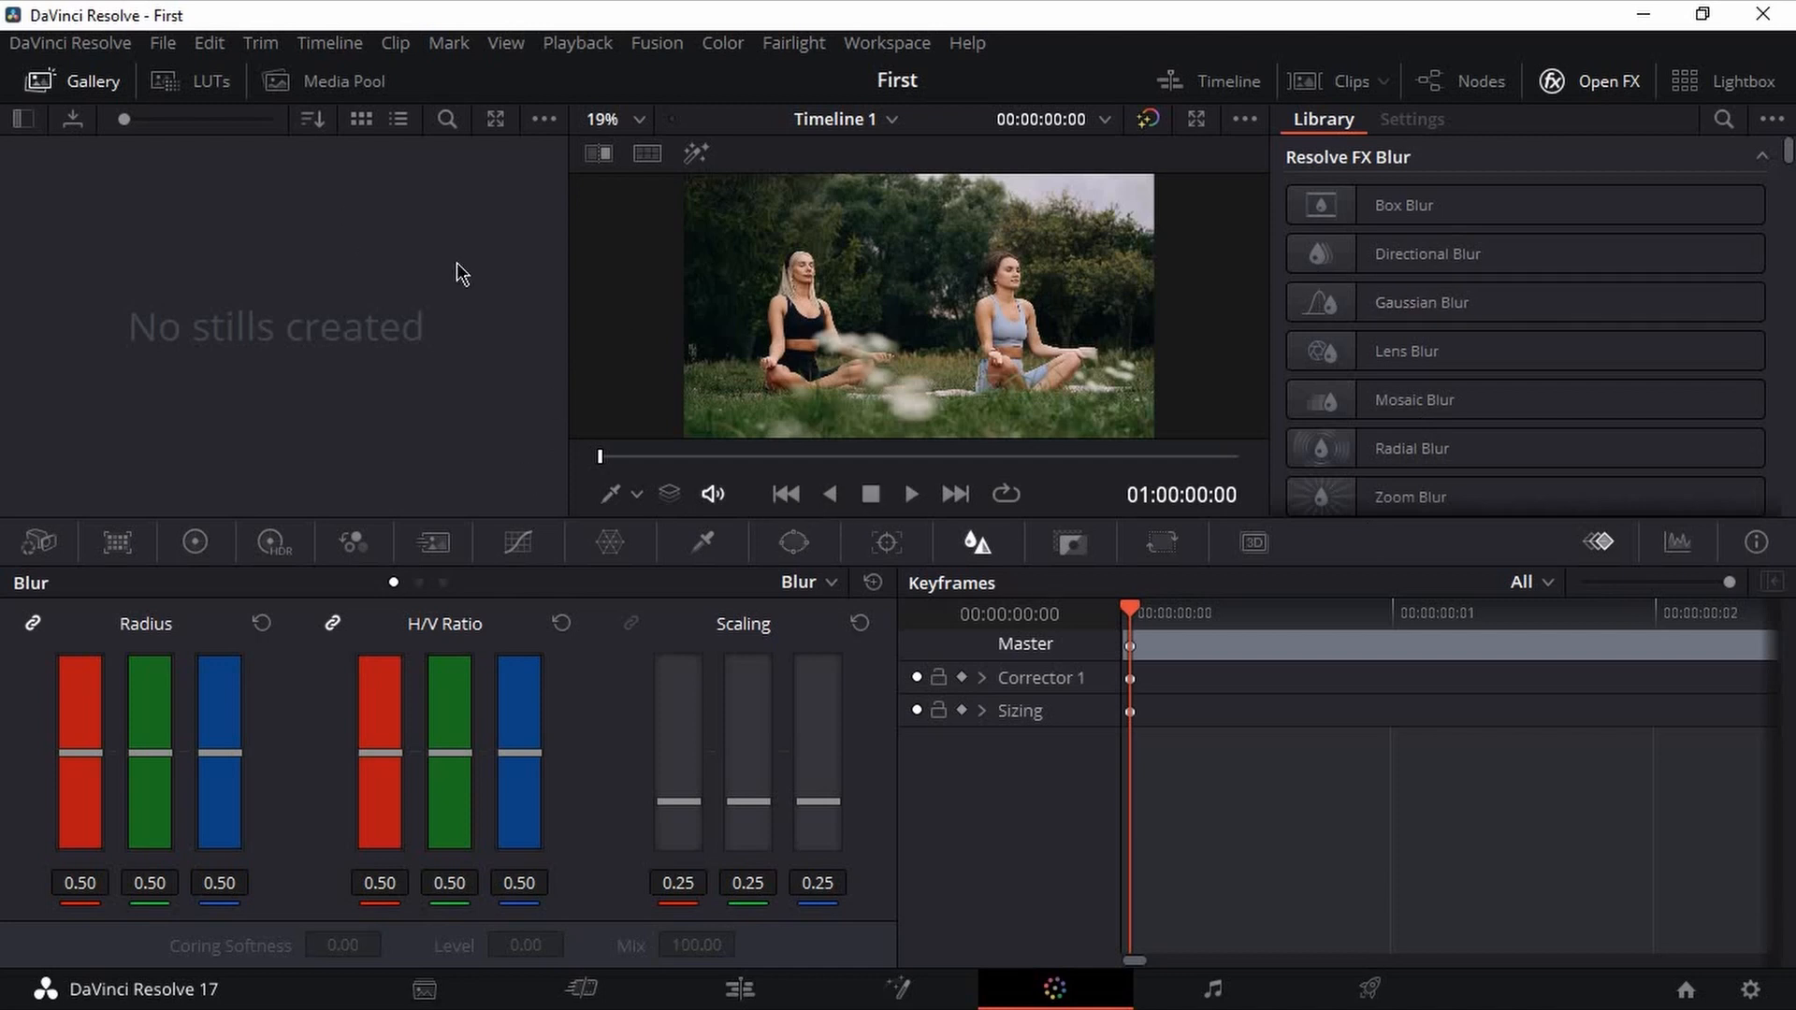
pyautogui.click(61, 75)
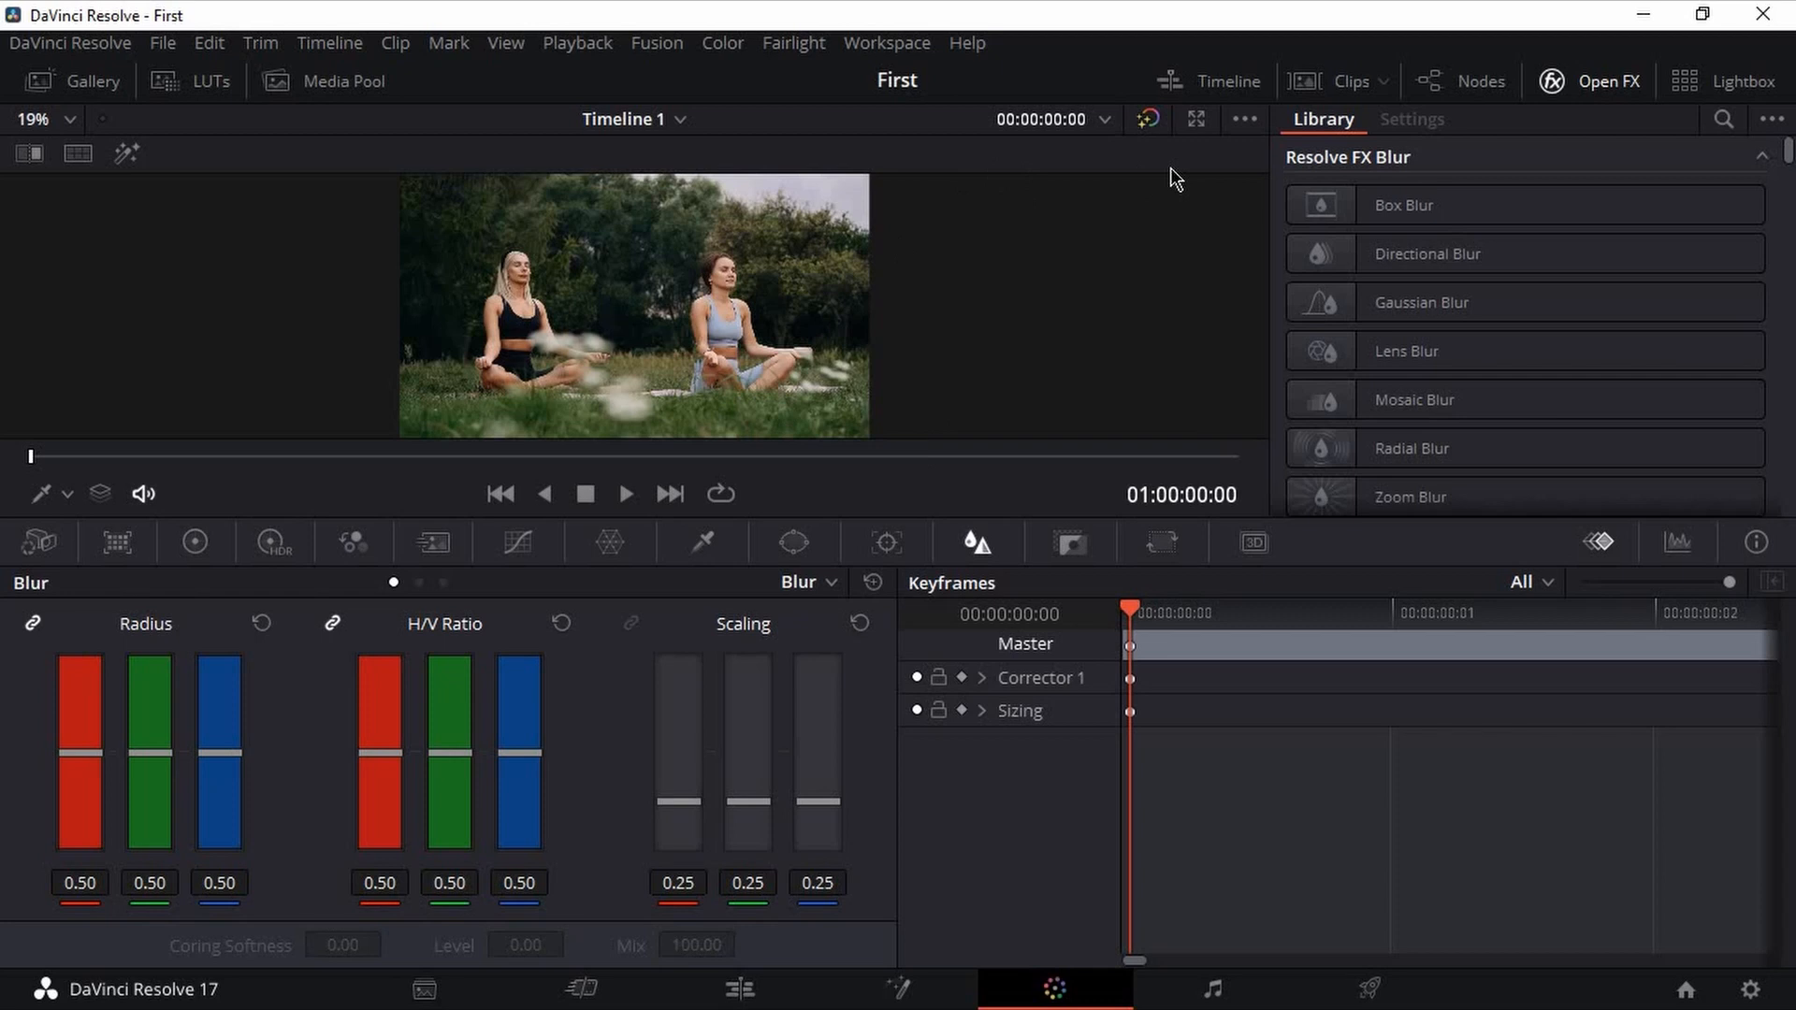
pyautogui.click(795, 545)
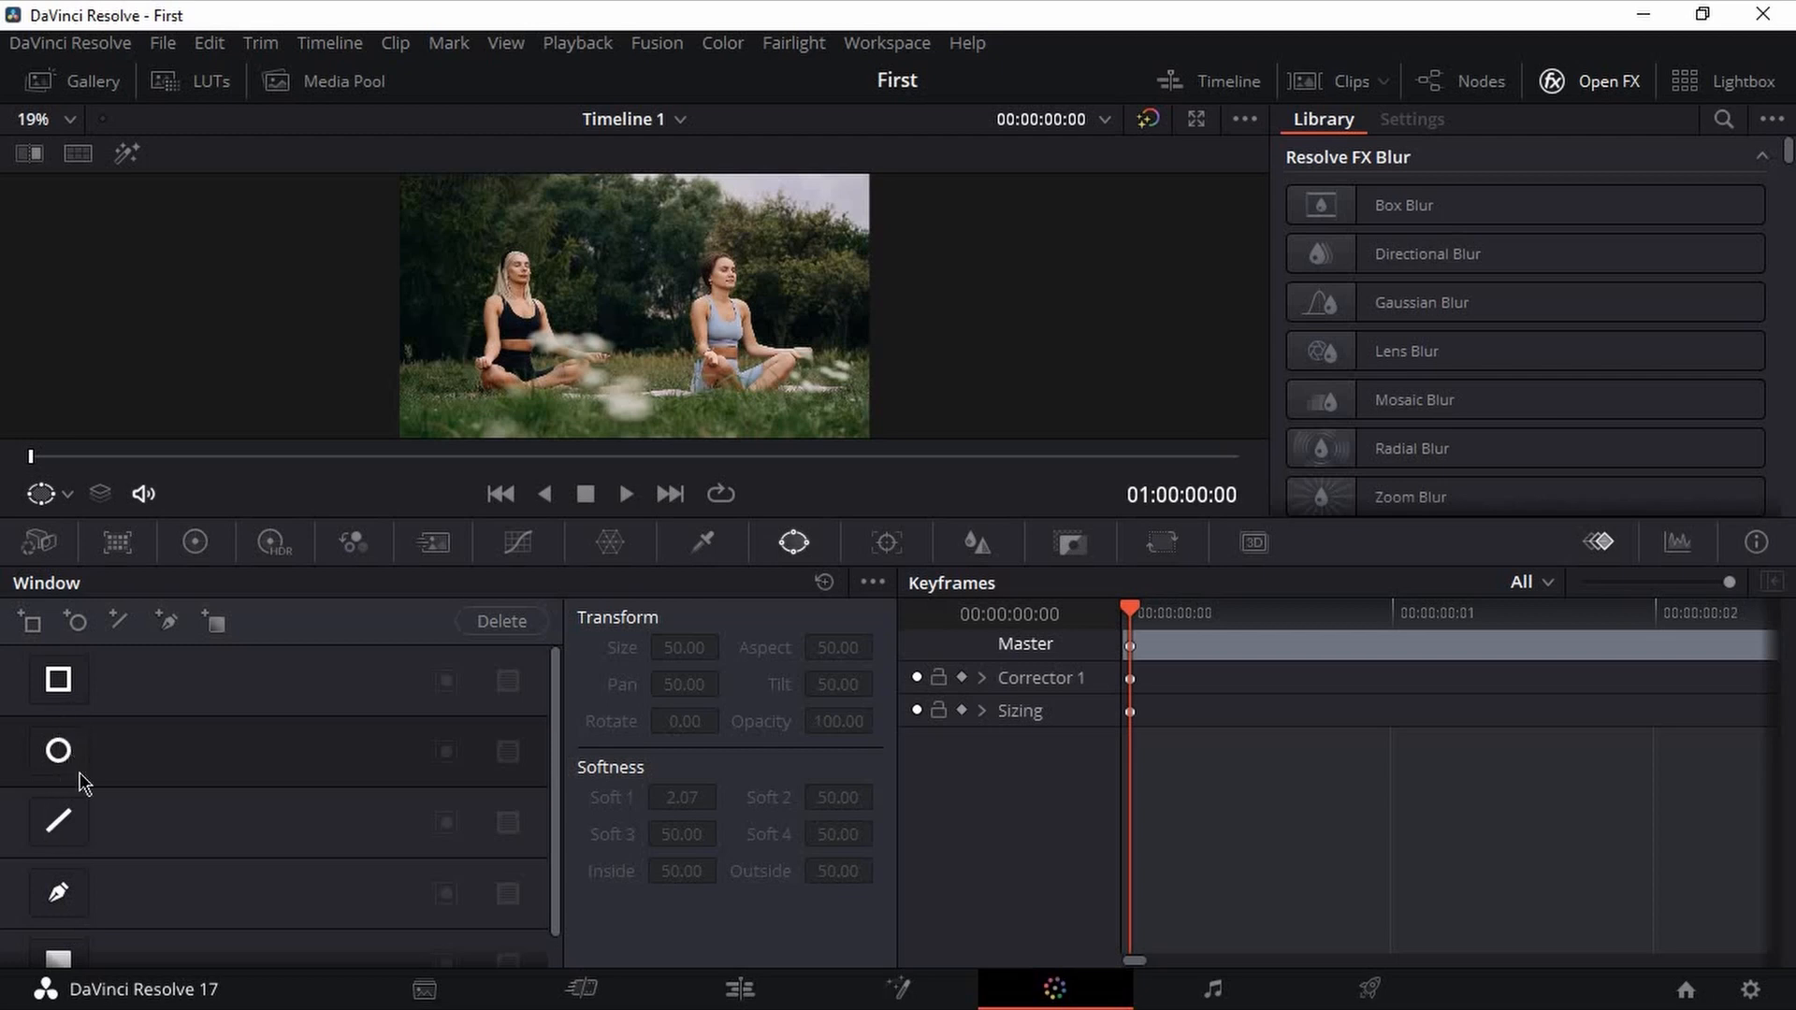
# - Try adding a square power window and shrinking it in the area between the two women
pyautogui.scroll(4, 561, 281)
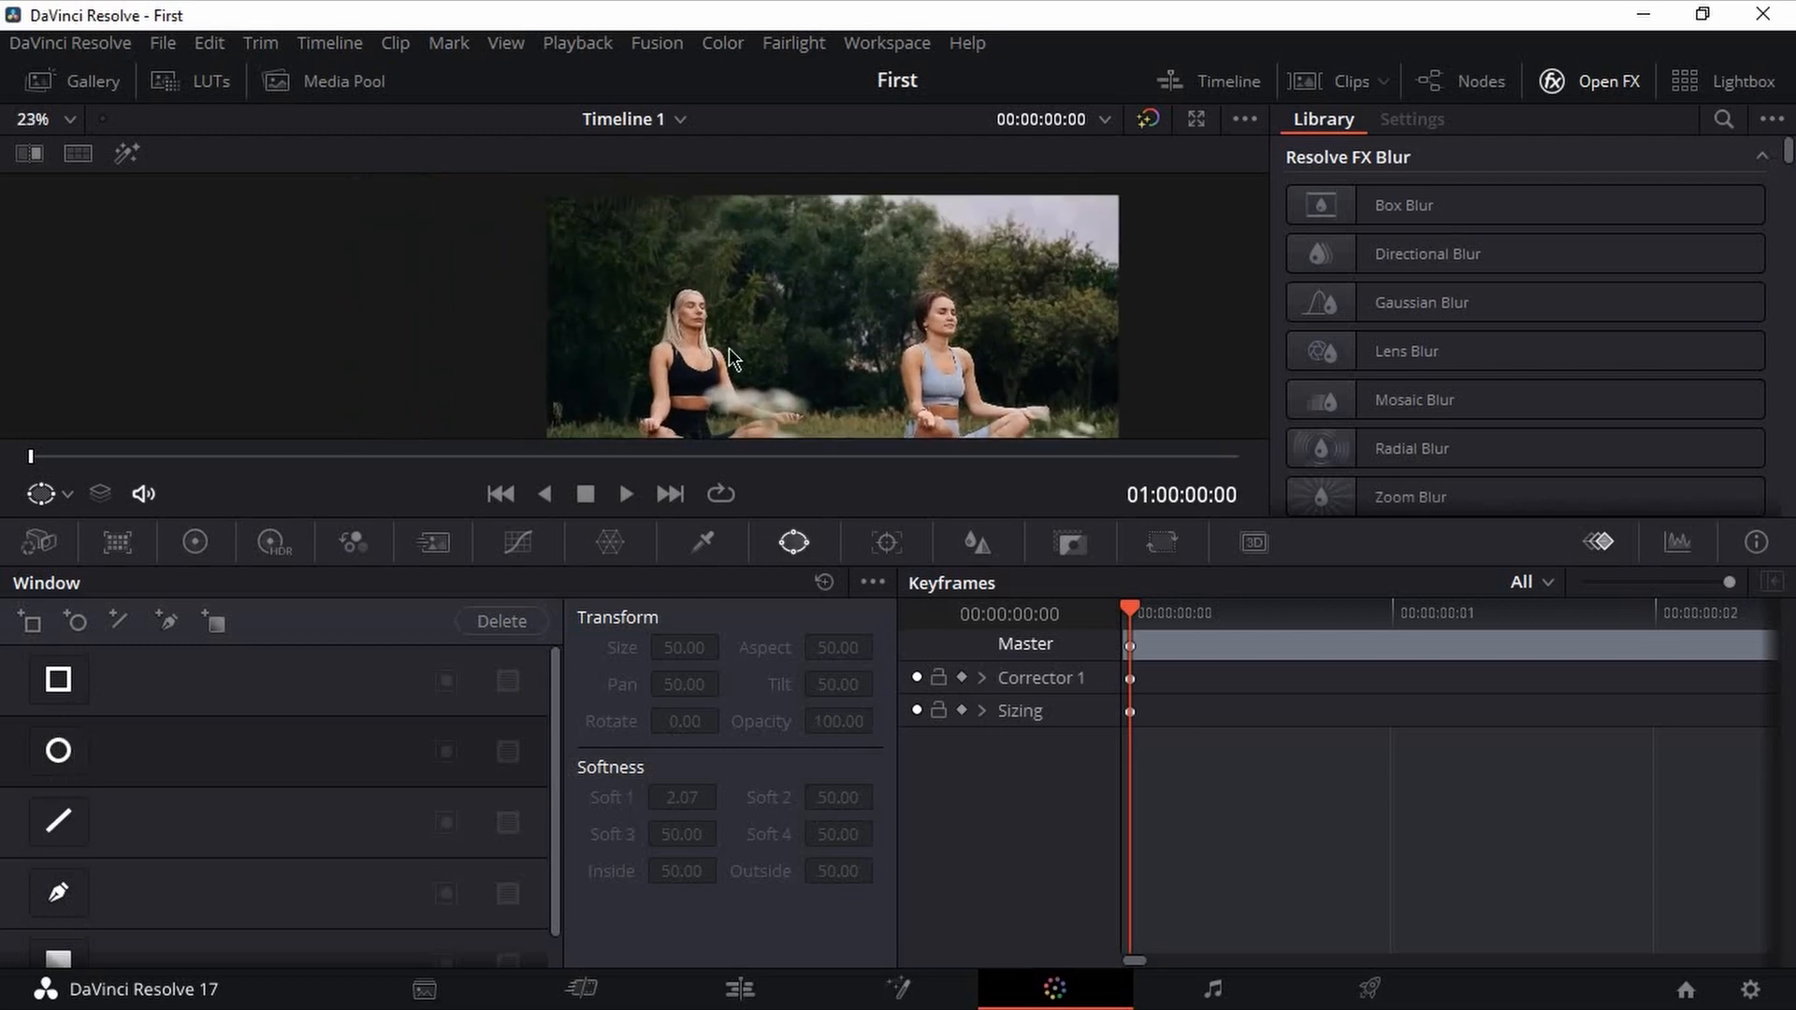
pyautogui.moveTo(741, 338); pyautogui.dragTo(635, 310)
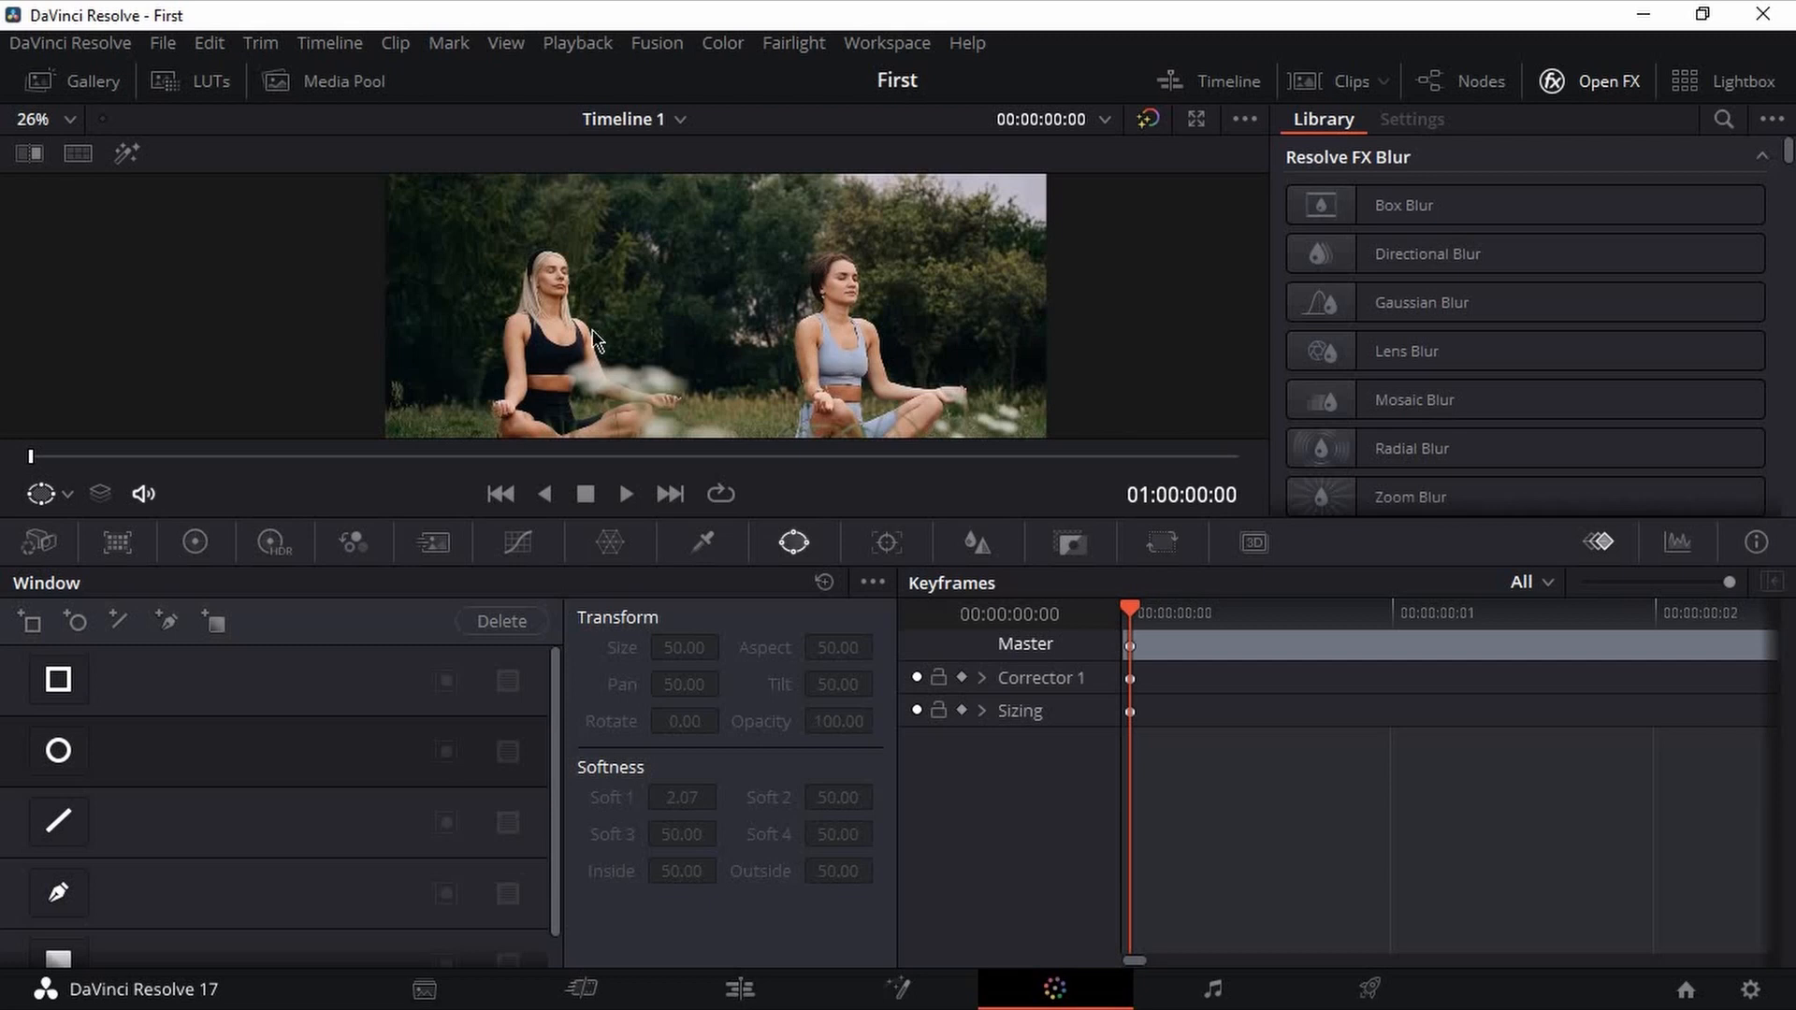
pyautogui.click(74, 685)
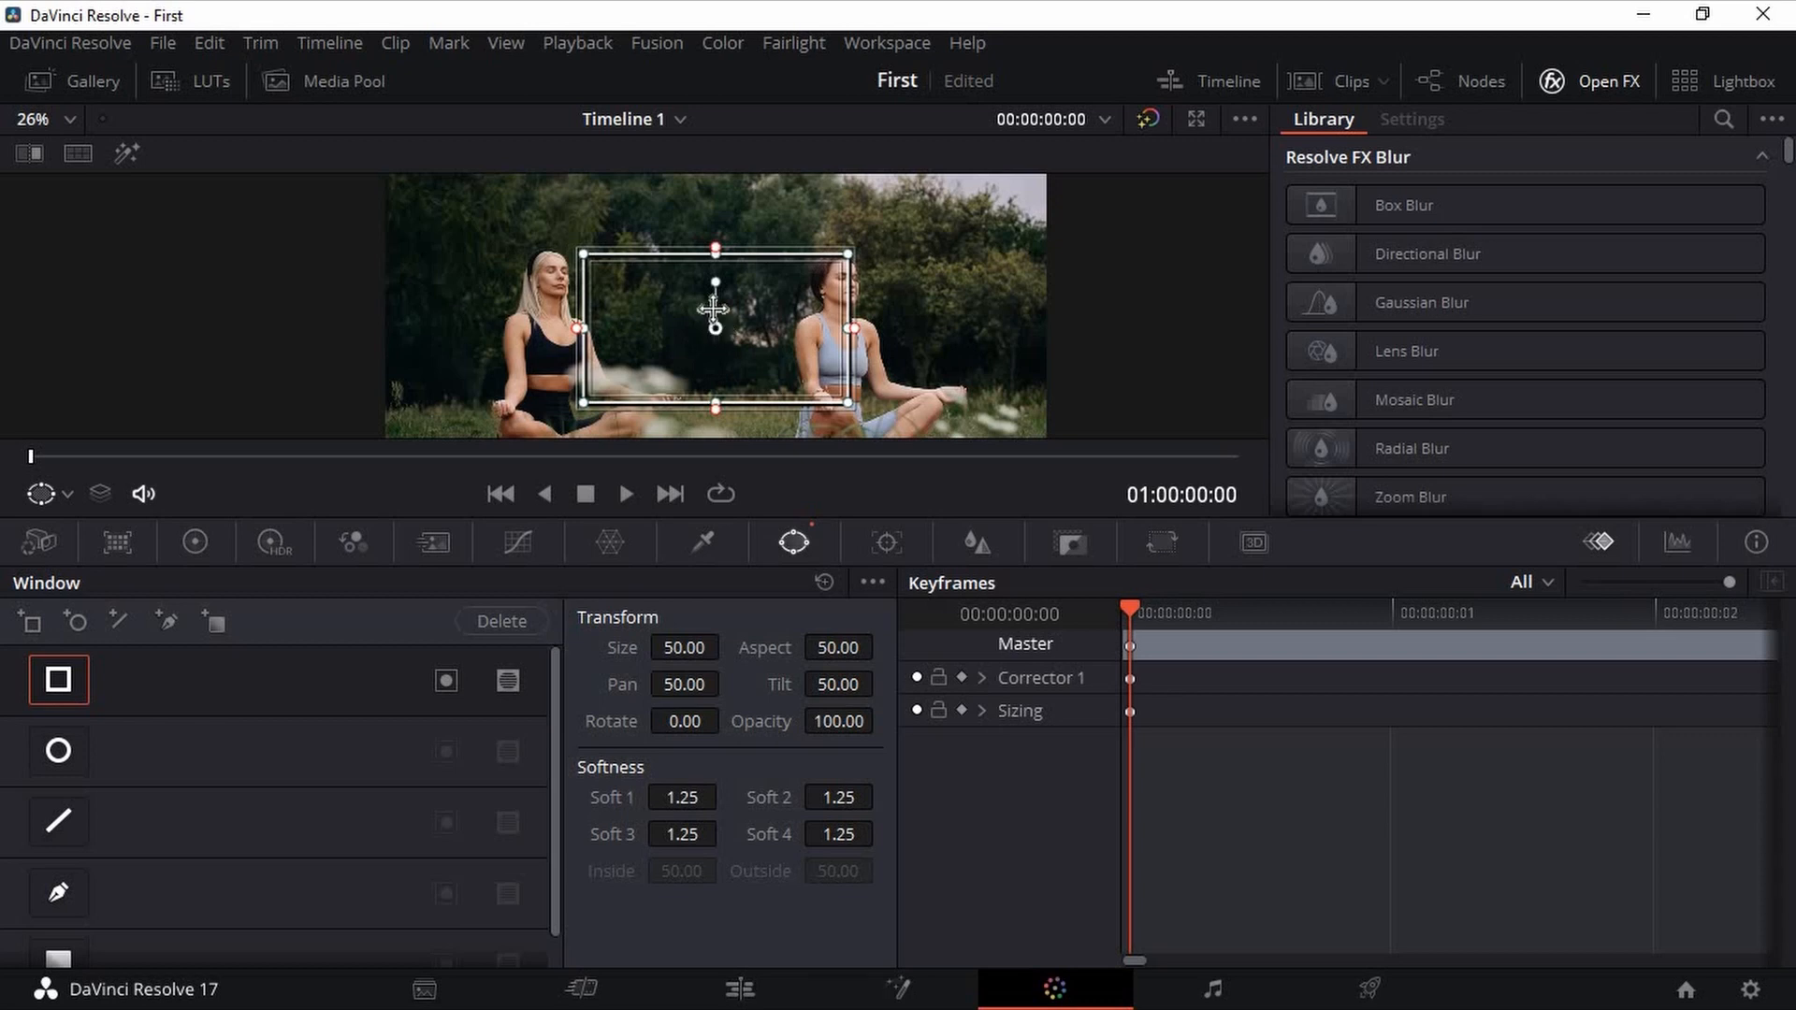
pyautogui.moveTo(728, 329); pyautogui.dragTo(722, 309)
pyautogui.moveTo(587, 237); pyautogui.dragTo(630, 310)
pyautogui.moveTo(850, 382); pyautogui.dragTo(781, 343)
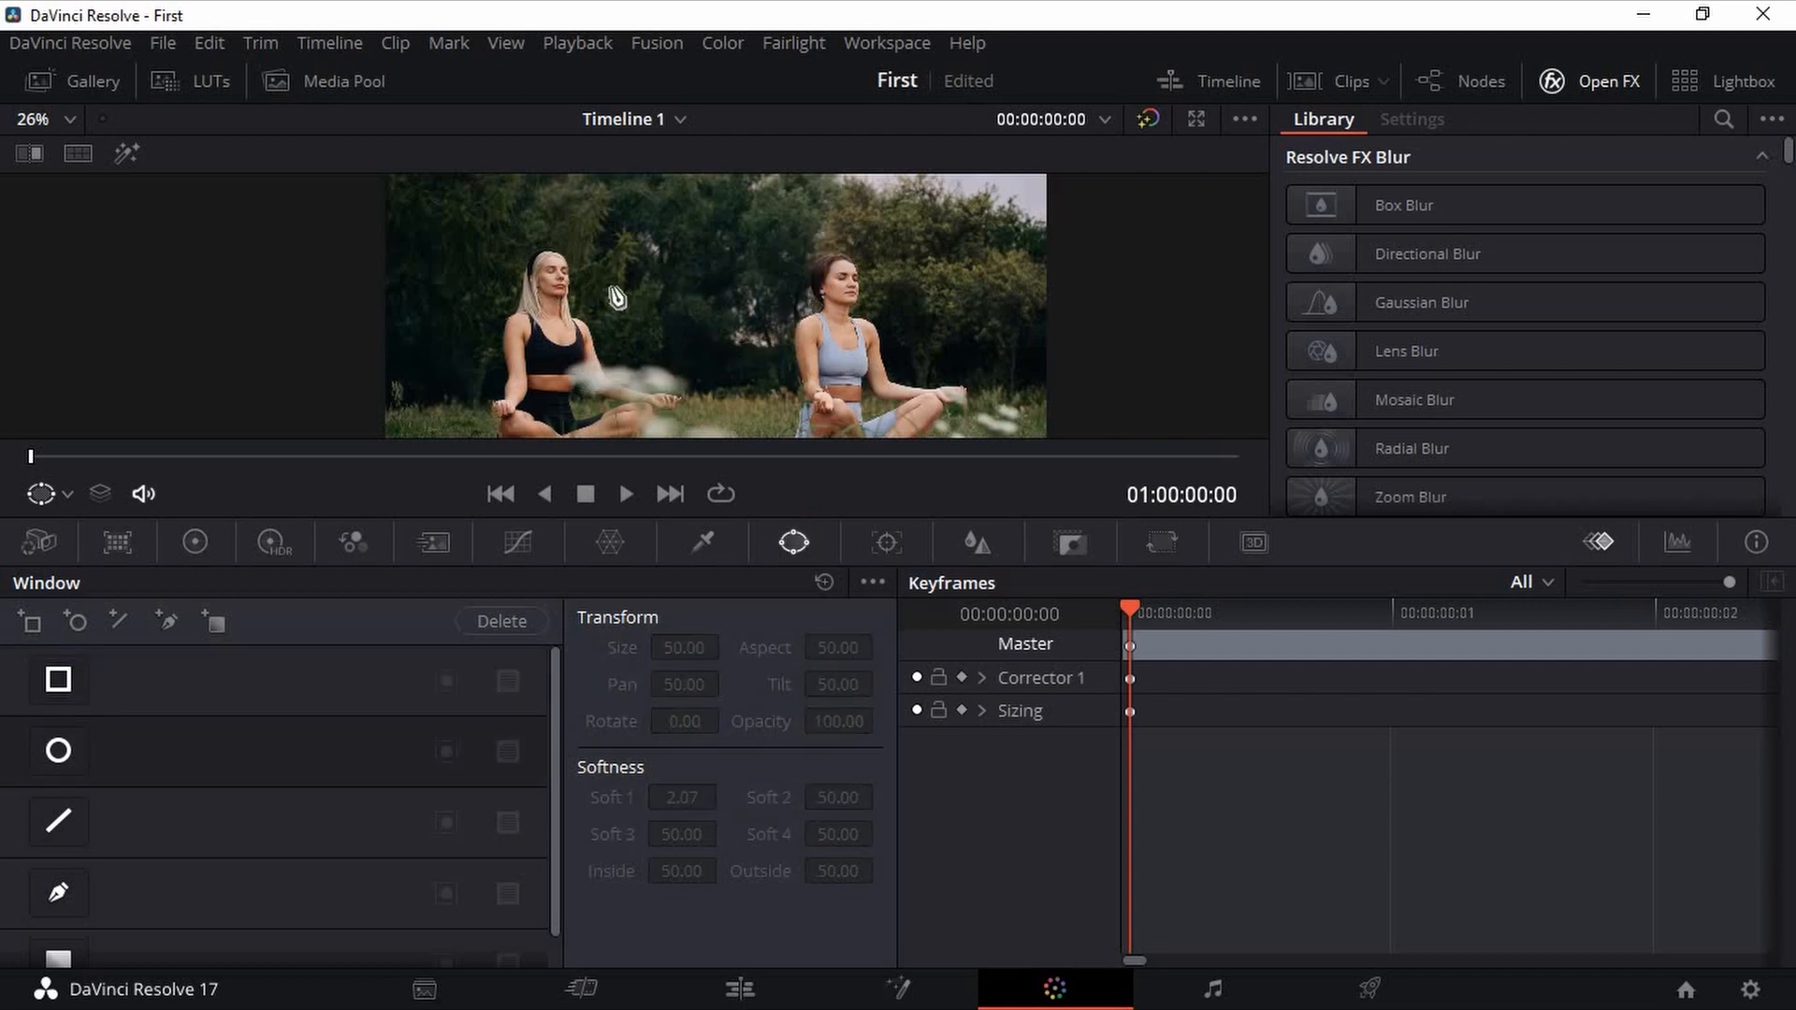
# - Add a circular power window and shape it into a flat ellipse over the blonde woman's head, about size 13.6 and aspect 86.4
pyautogui.moveTo(621, 276); pyautogui.dragTo(755, 298)
pyautogui.scroll(3, 759, 305)
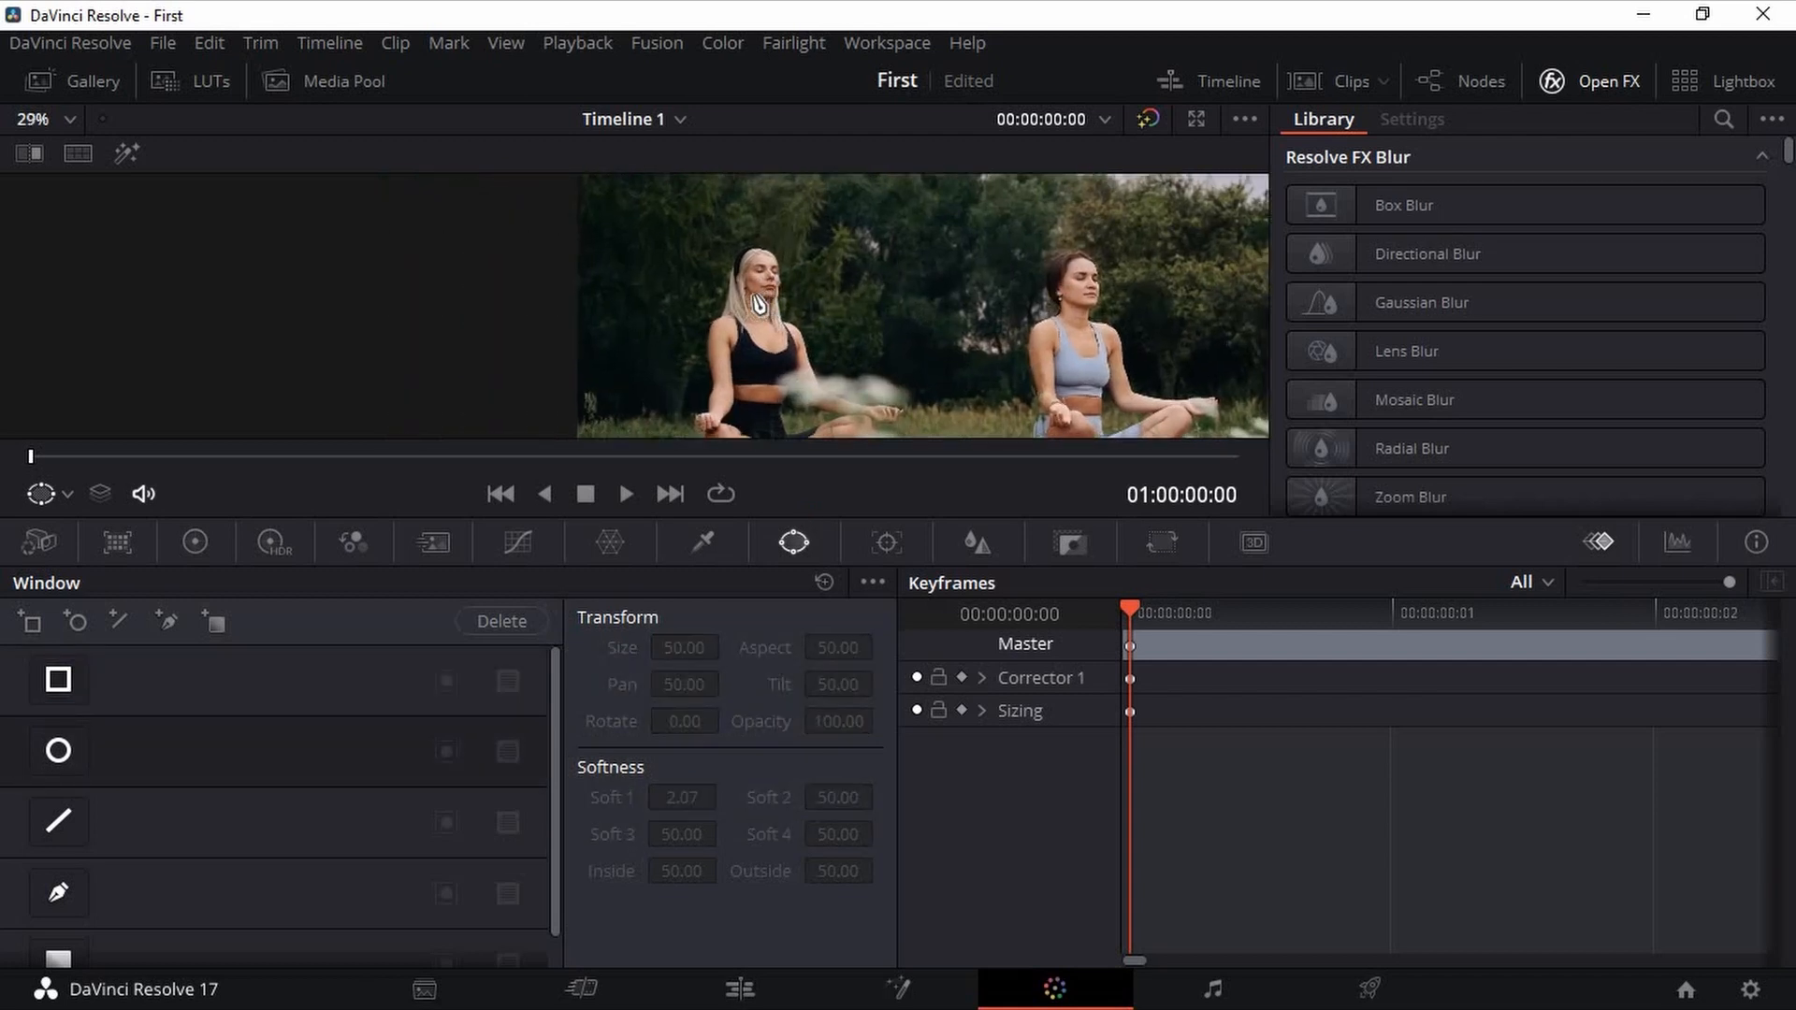
pyautogui.scroll(1, 708, 305)
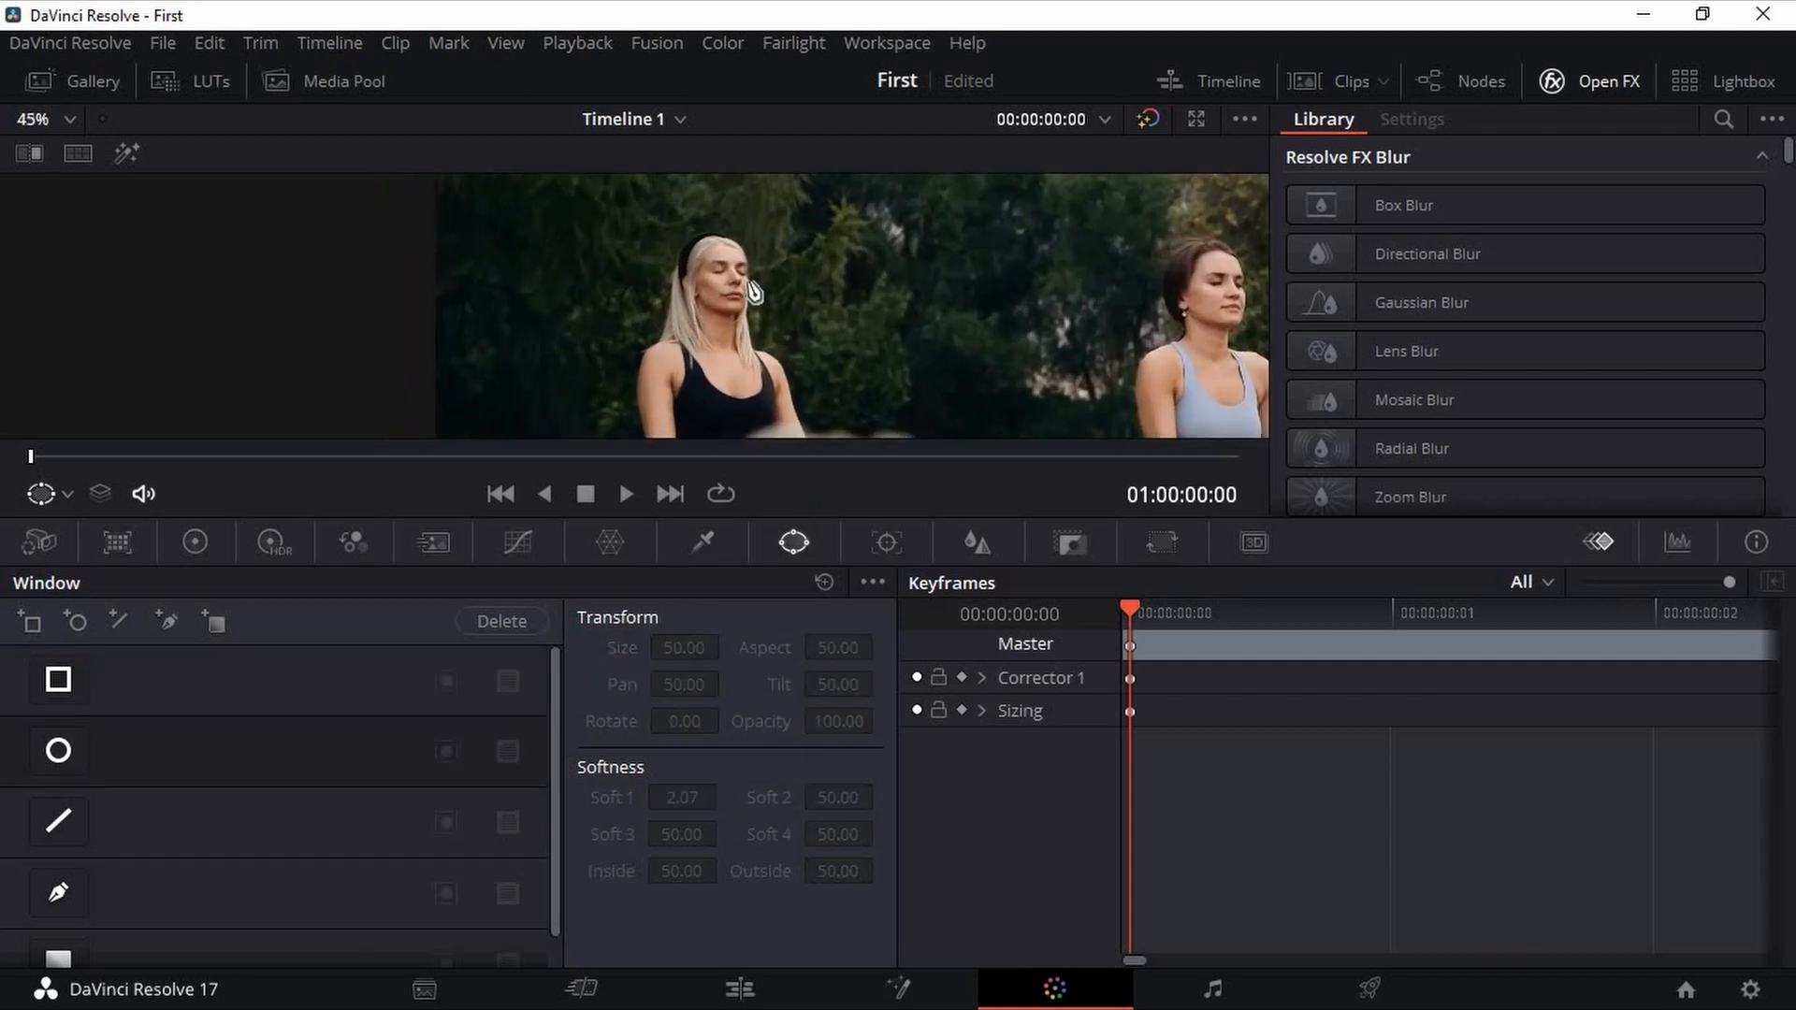
pyautogui.scroll(-3, 693, 325)
pyautogui.scroll(-3, 798, 312)
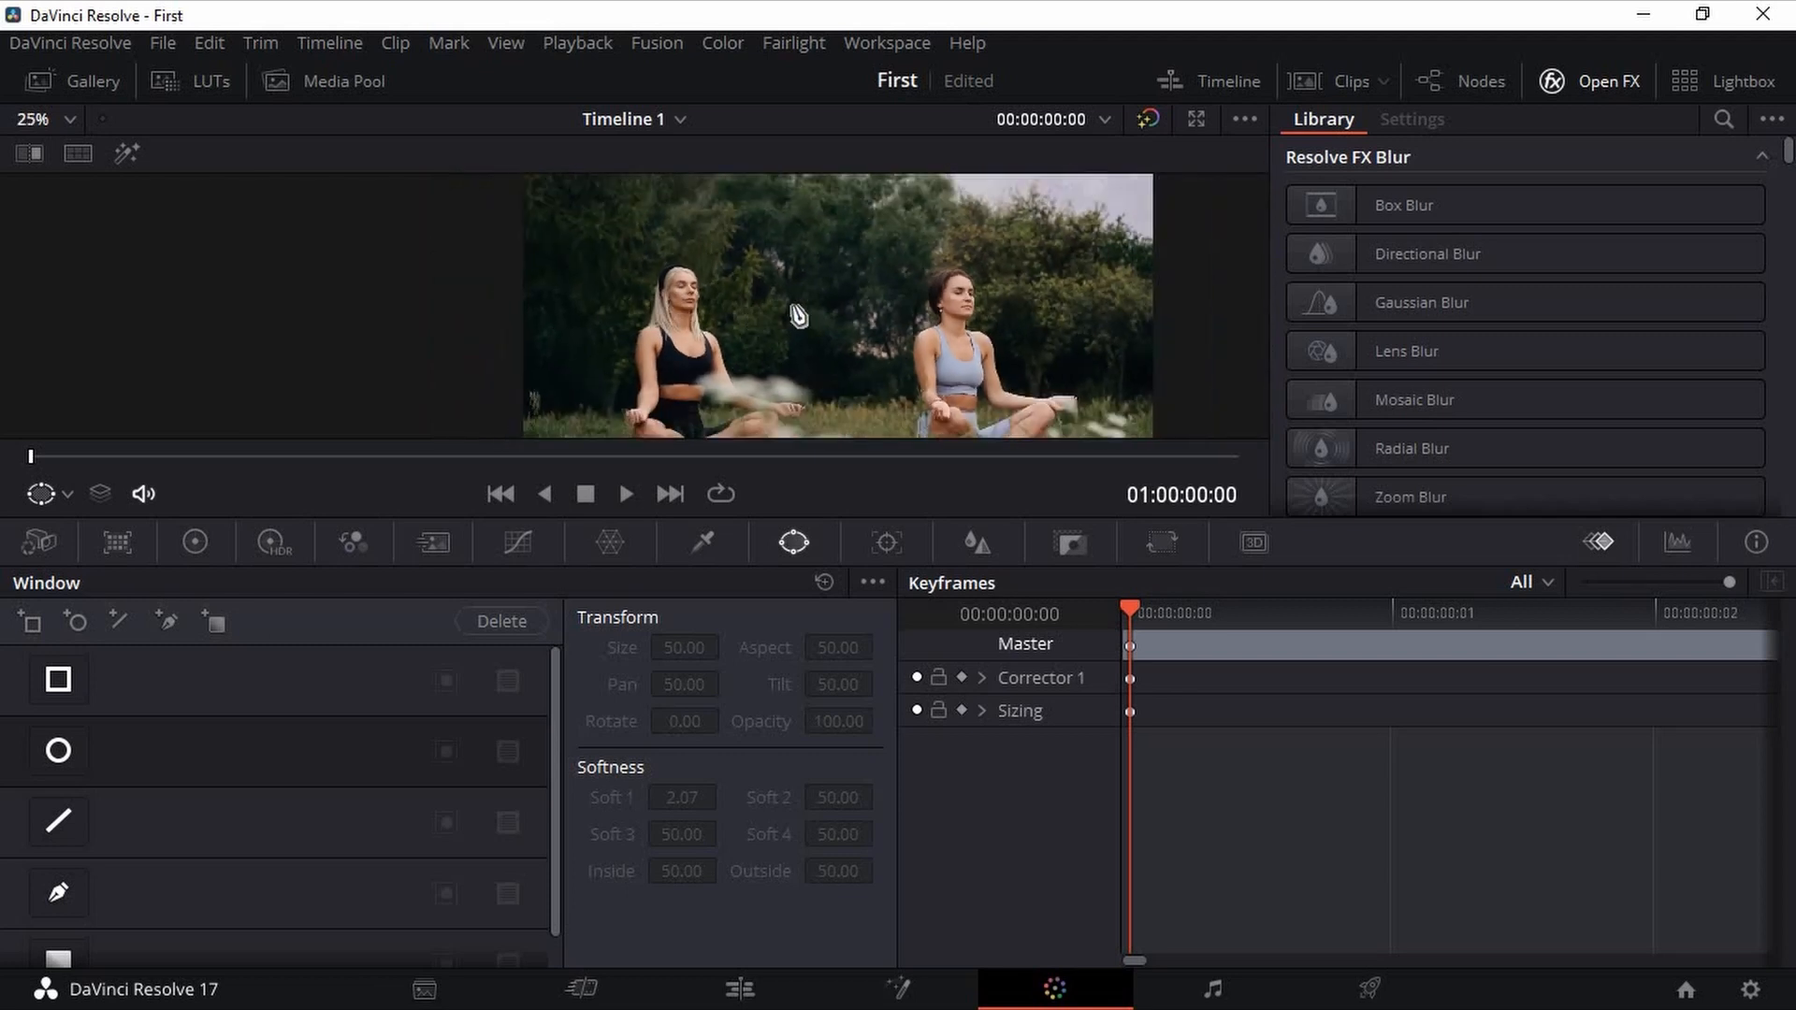
pyautogui.click(57, 753)
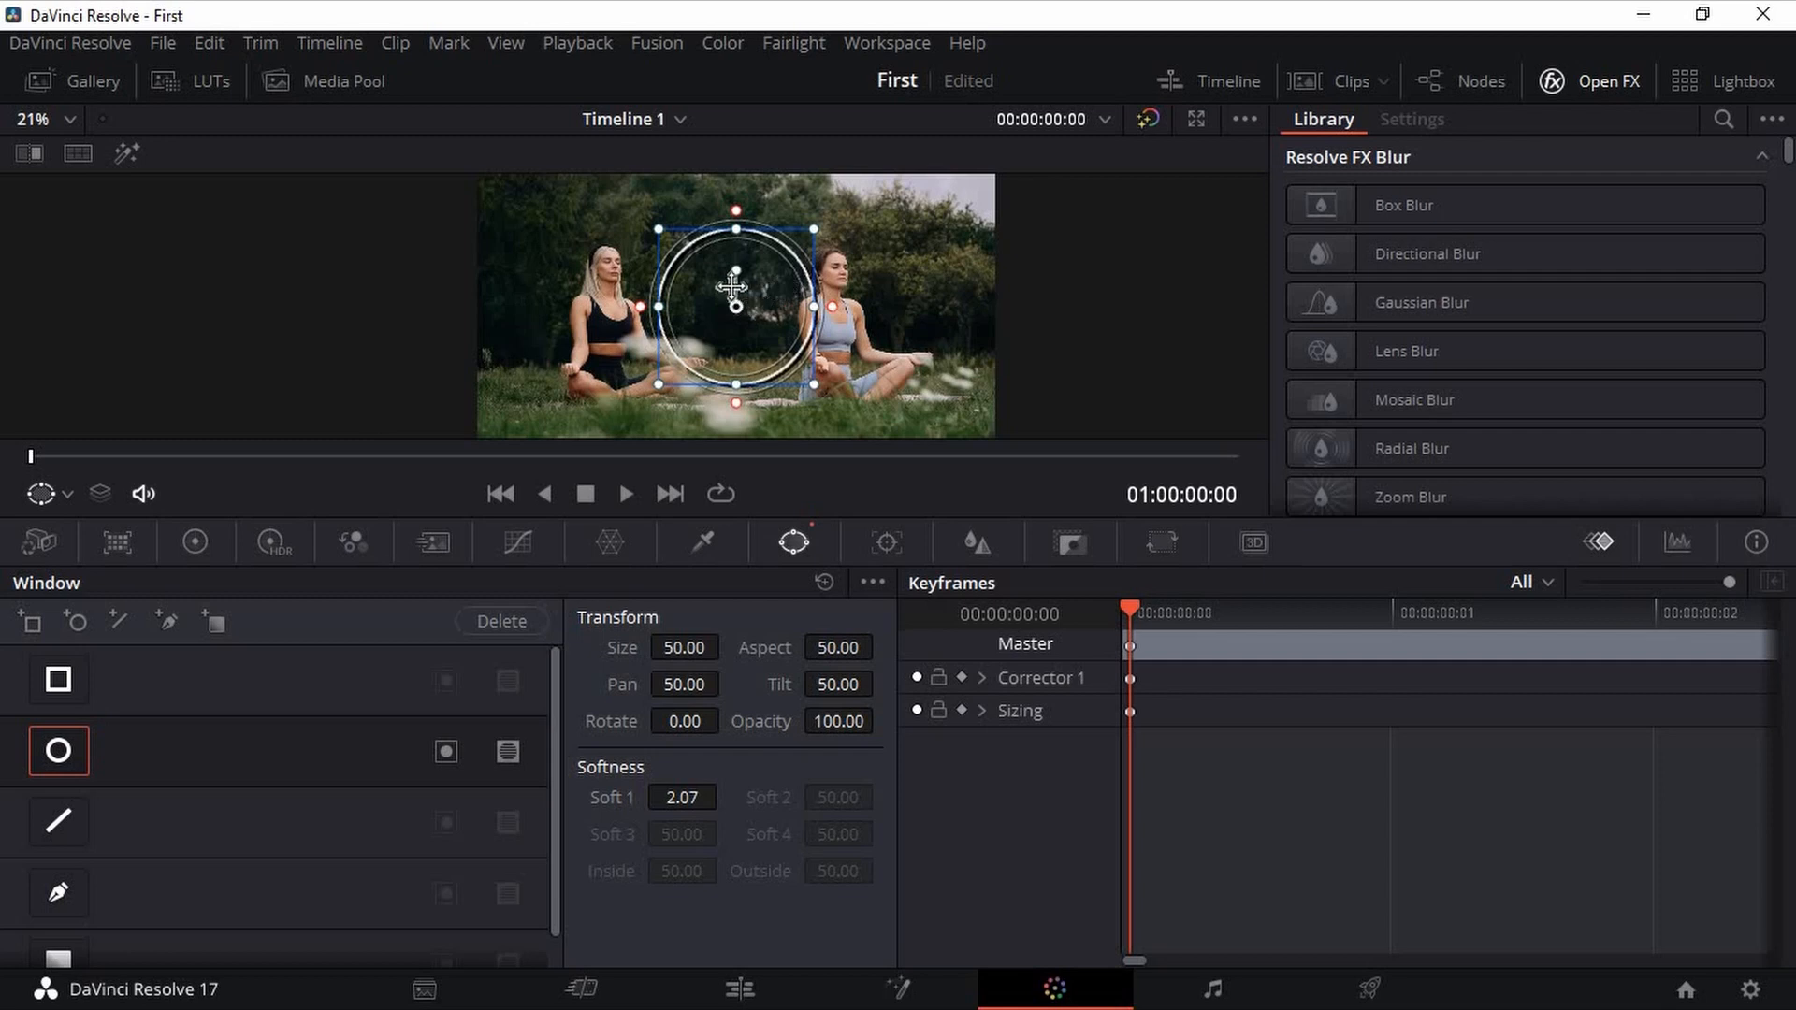
pyautogui.moveTo(733, 286); pyautogui.dragTo(625, 260)
pyautogui.moveTo(800, 299); pyautogui.dragTo(707, 321)
pyautogui.scroll(1, 791, 372)
pyautogui.scroll(2, 794, 376)
pyautogui.scroll(-1, 796, 371)
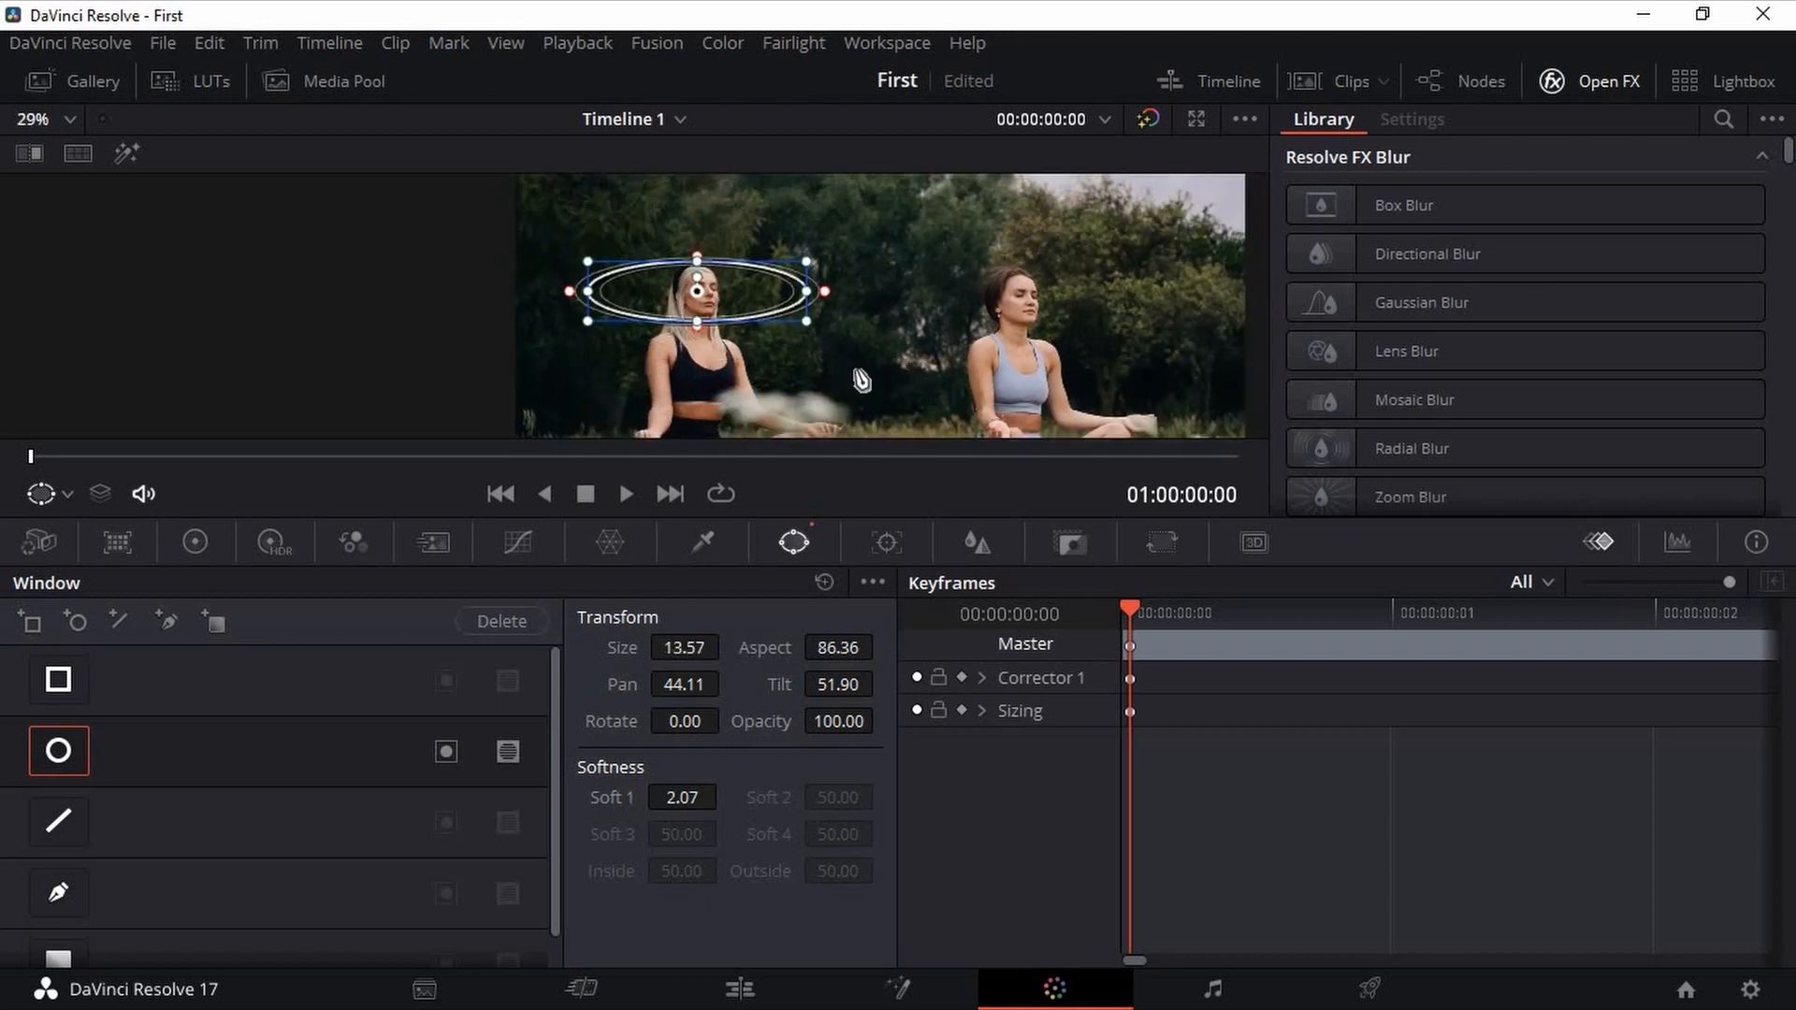
# - Narrow the circular window to fit around the blonde woman's head, about size 15 and aspect 52
pyautogui.scroll(4, 823, 365)
pyautogui.moveTo(788, 305); pyautogui.dragTo(613, 244)
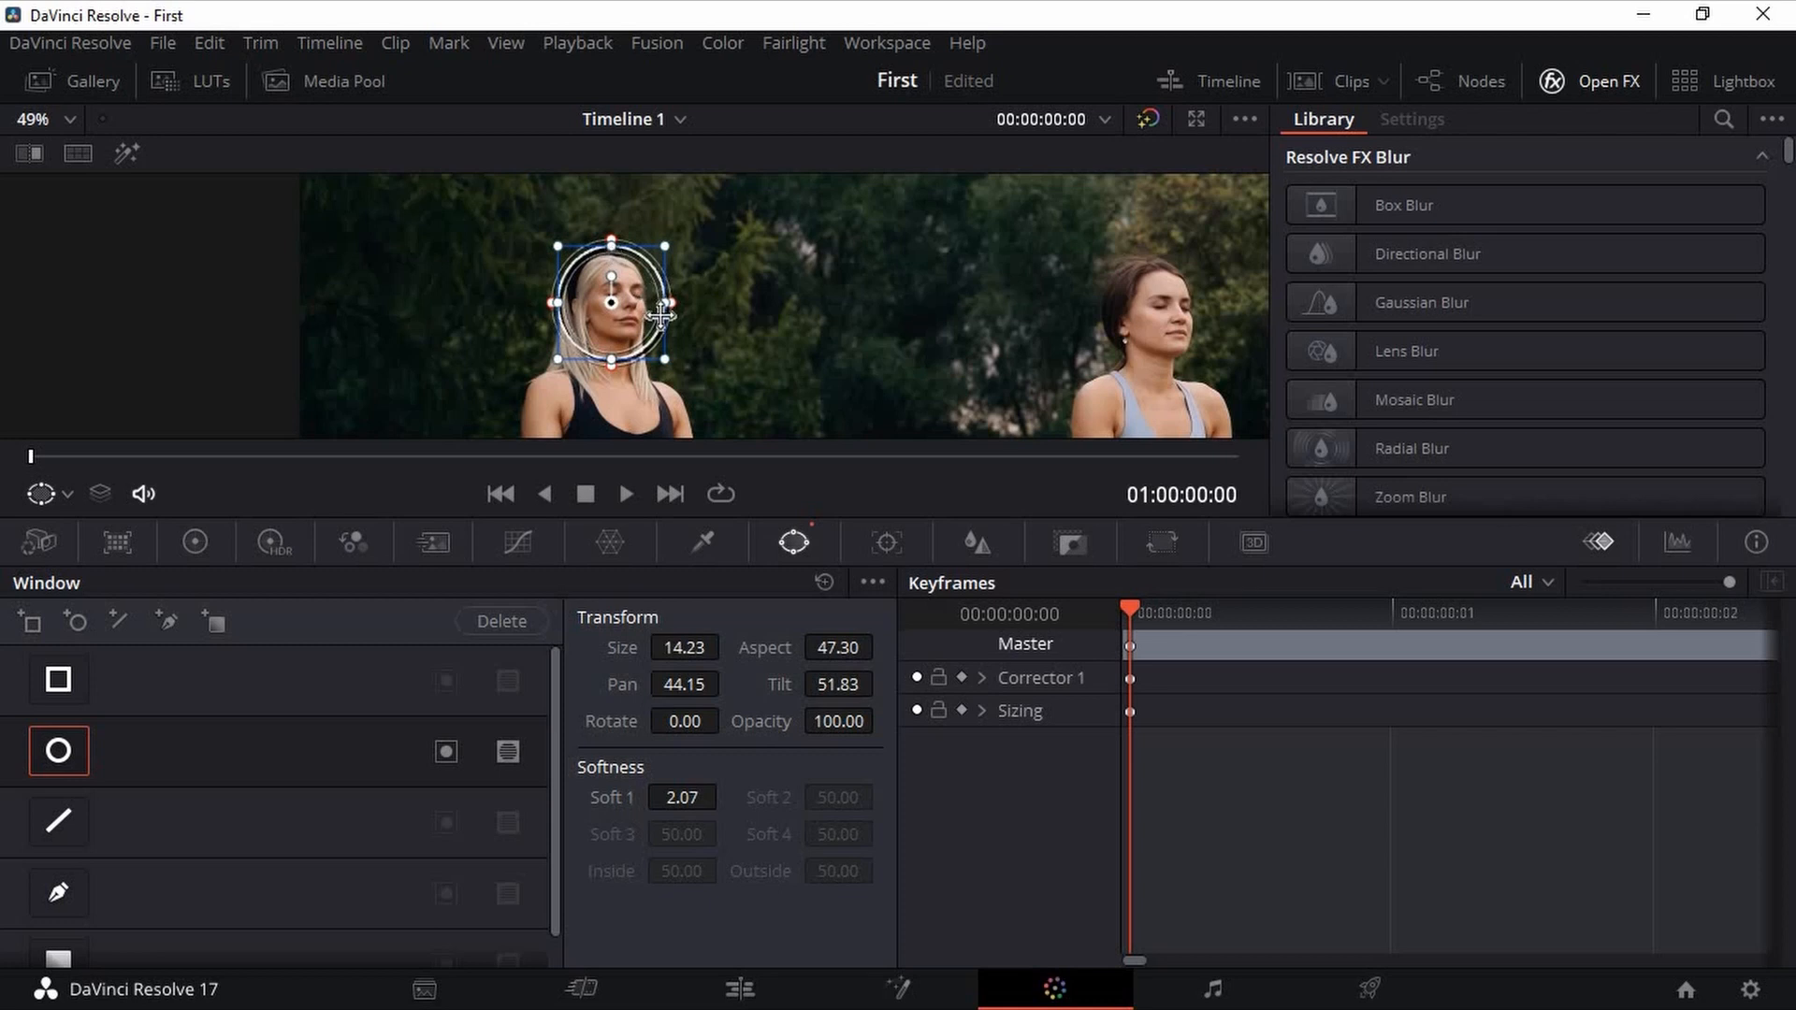
pyautogui.moveTo(664, 304); pyautogui.dragTo(670, 306)
pyautogui.scroll(-2, 781, 337)
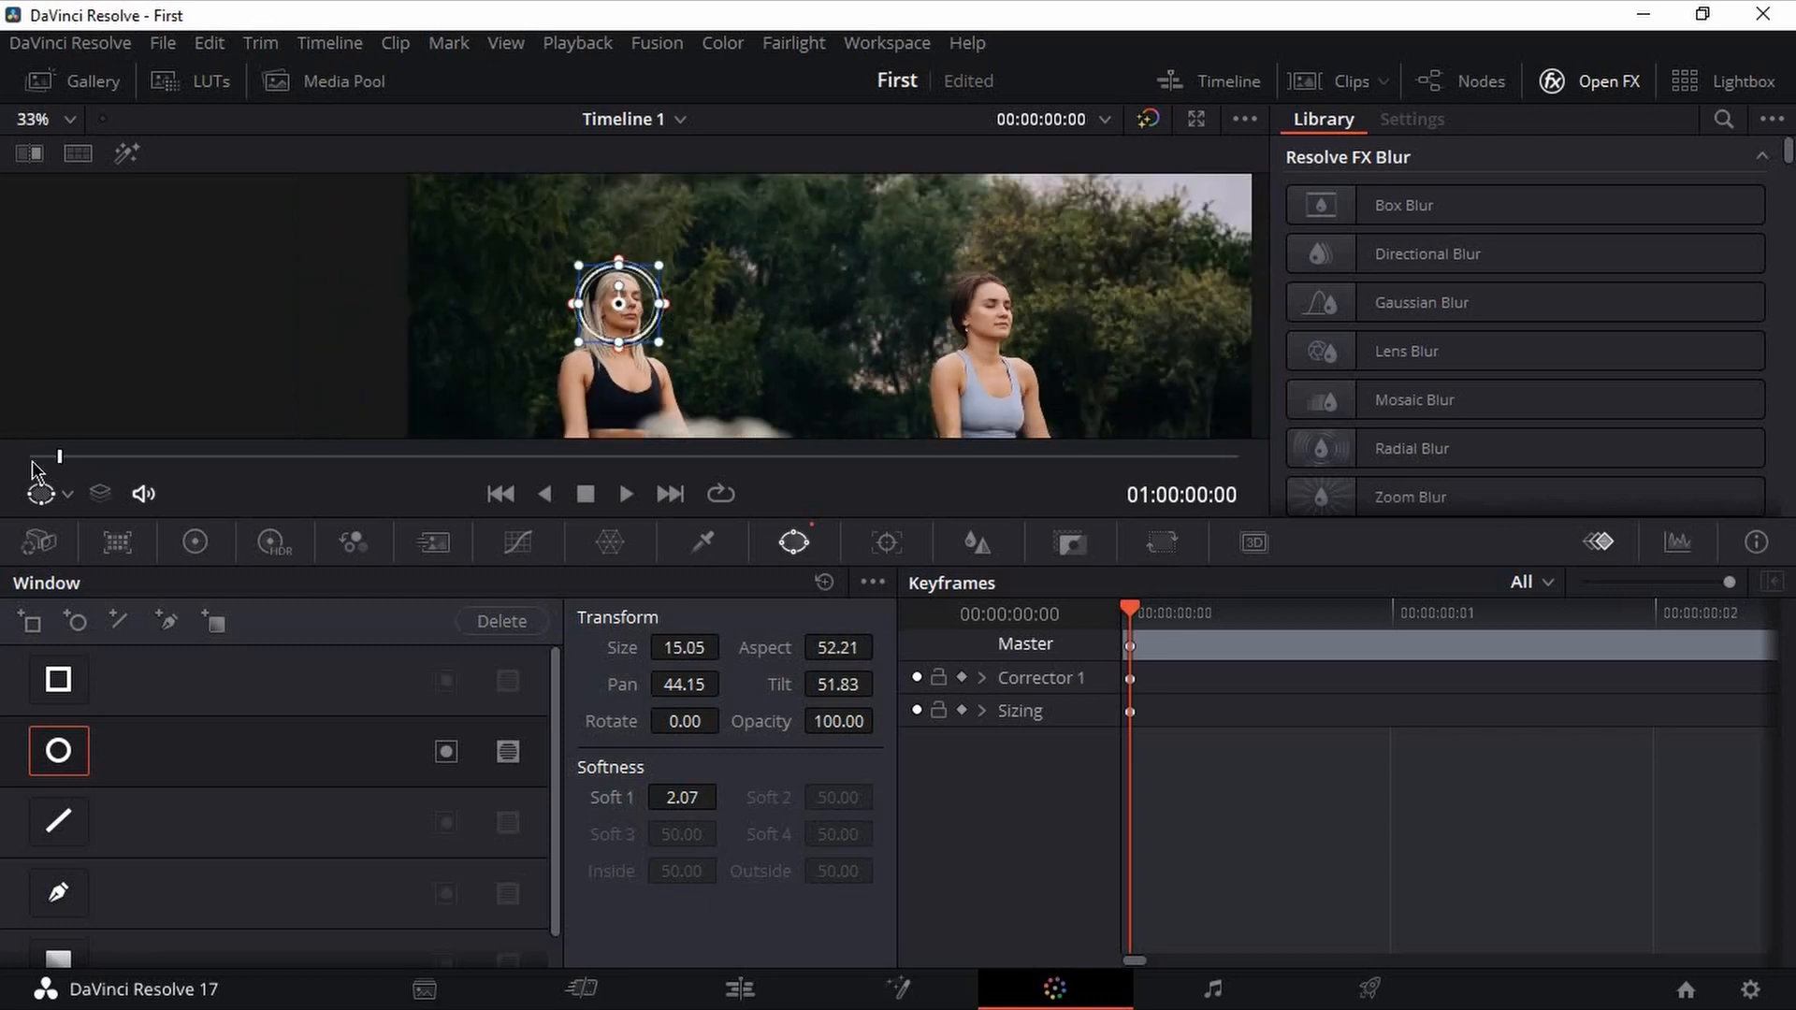
pyautogui.scroll(2, 617, 301)
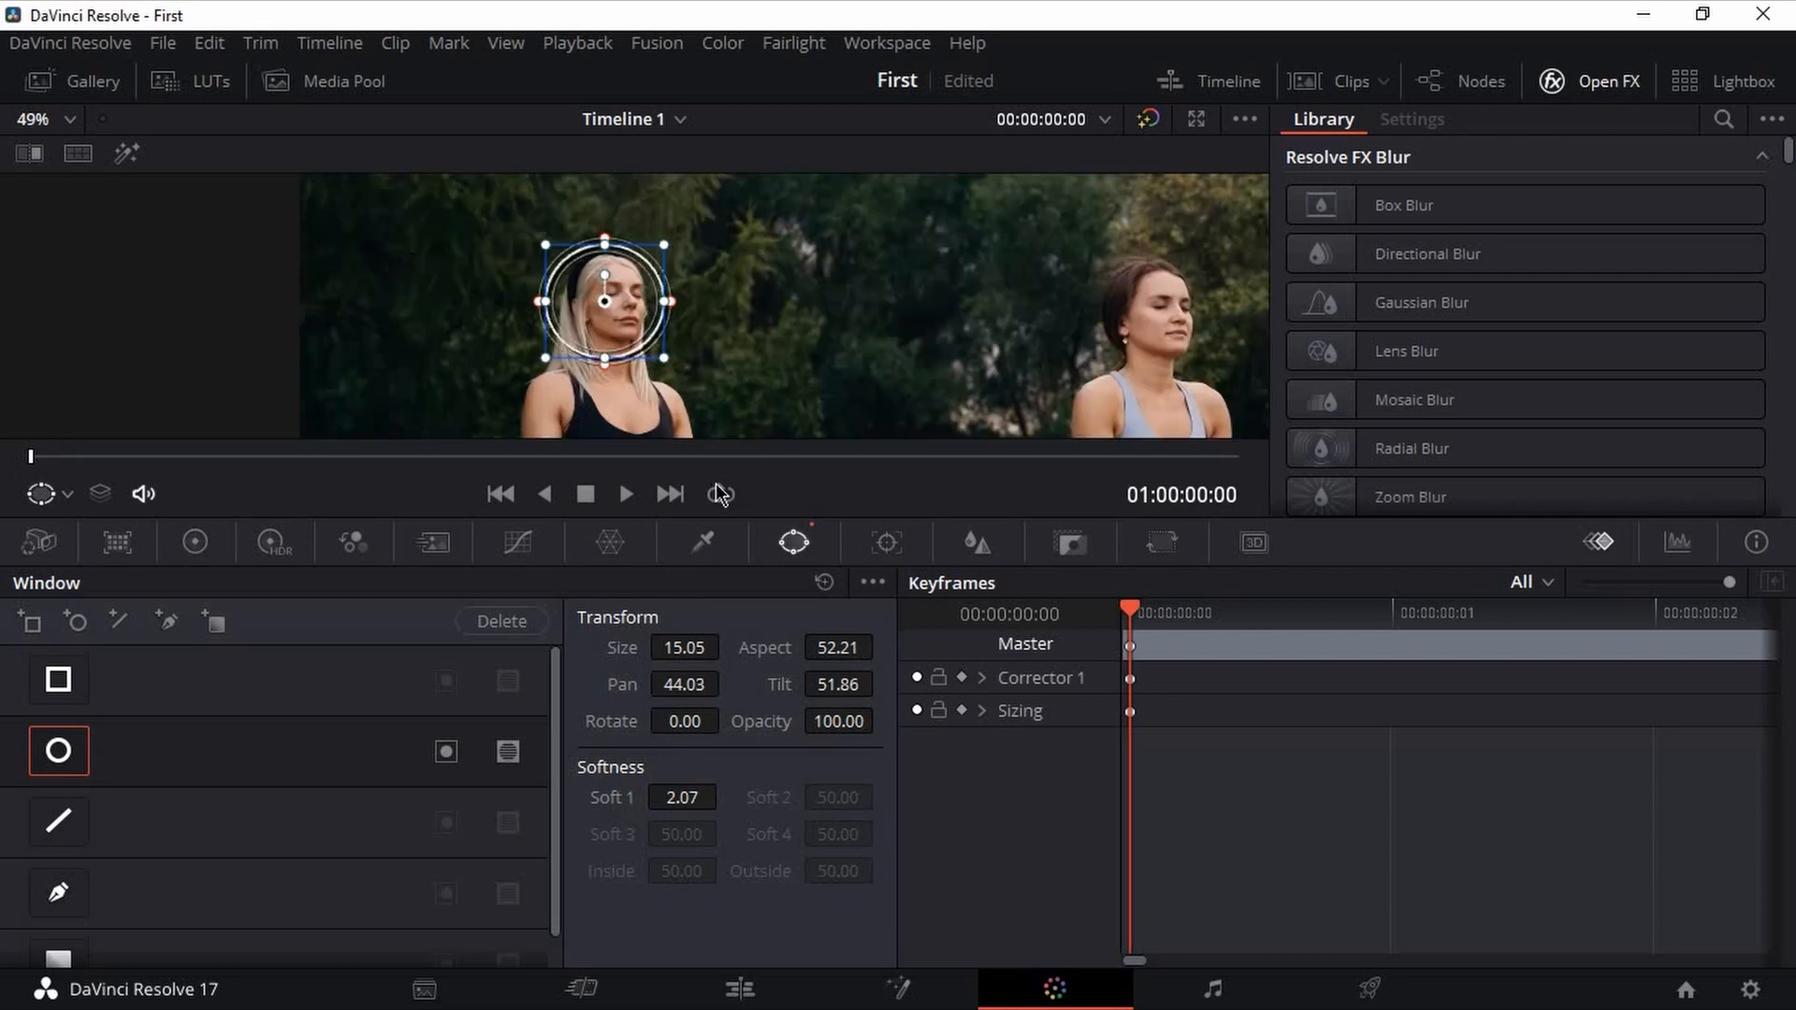
# - Recentre the circular window on the blonde woman's face and set the Tracker to Frame mode
pyautogui.click(887, 544)
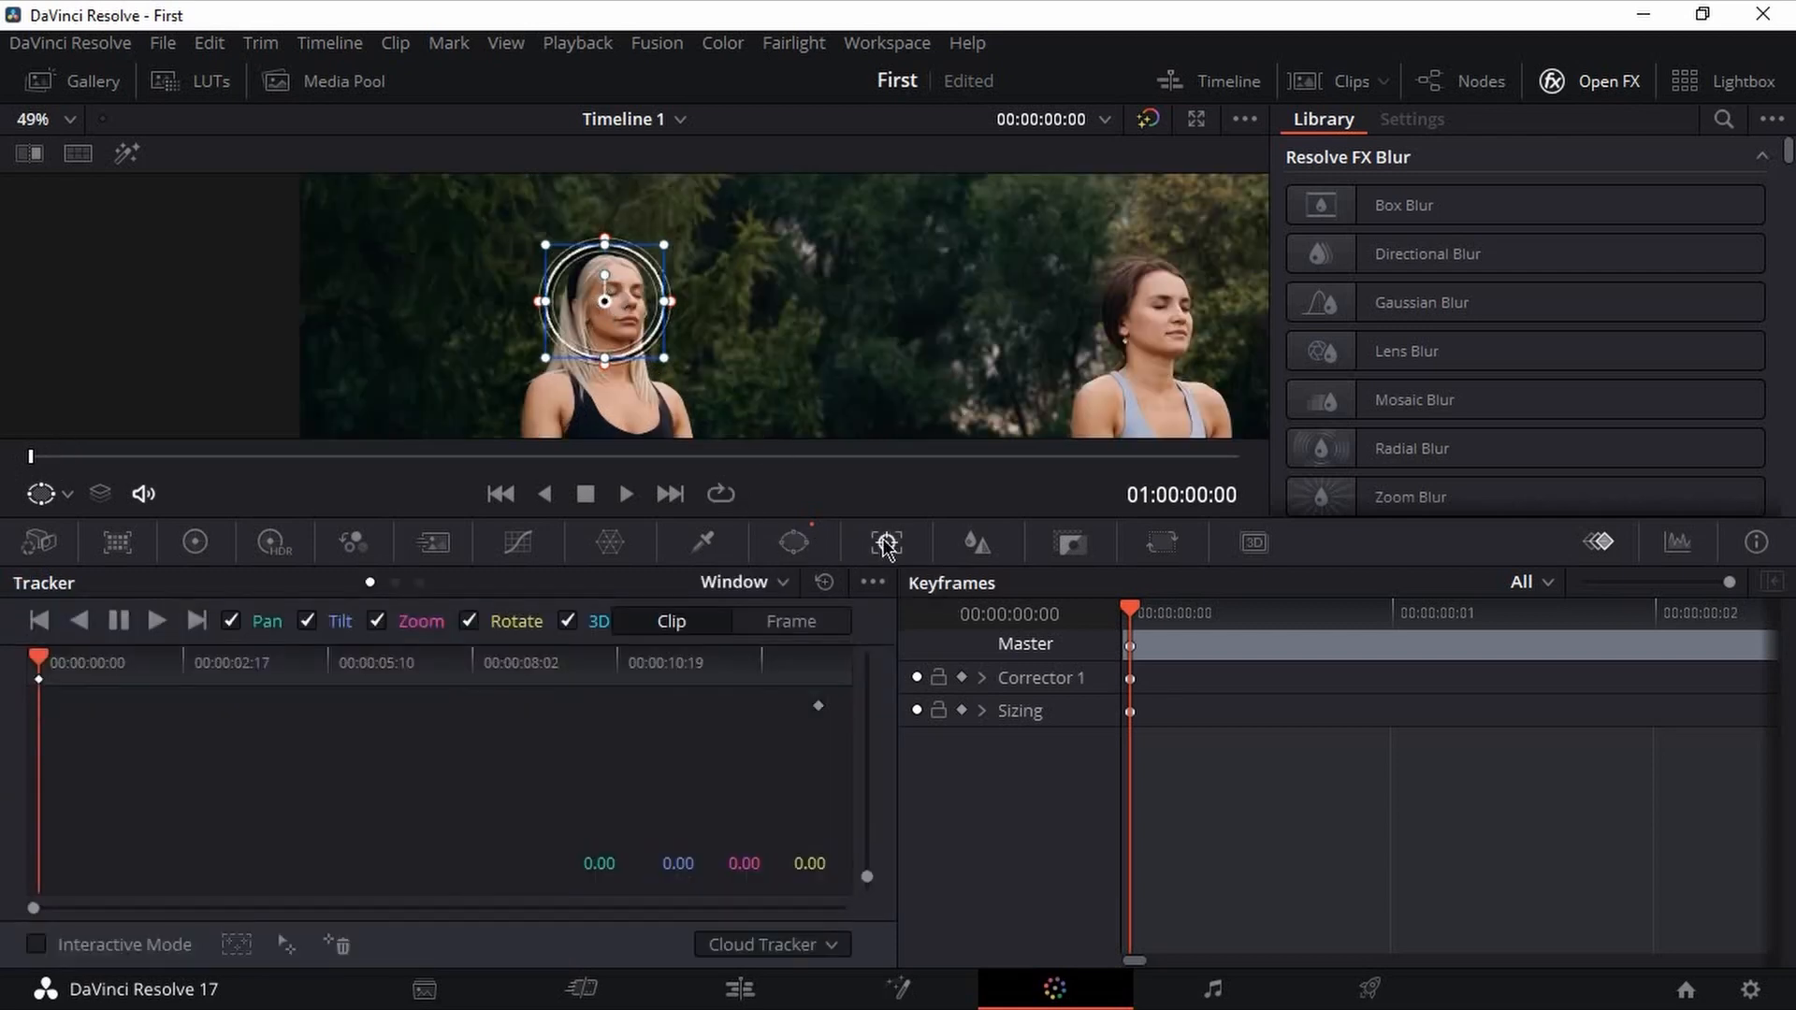
pyautogui.moveTo(604, 301)
pyautogui.mouseDown()
pyautogui.moveTo(782, 295)
pyautogui.moveTo(622, 301)
pyautogui.mouseUp()
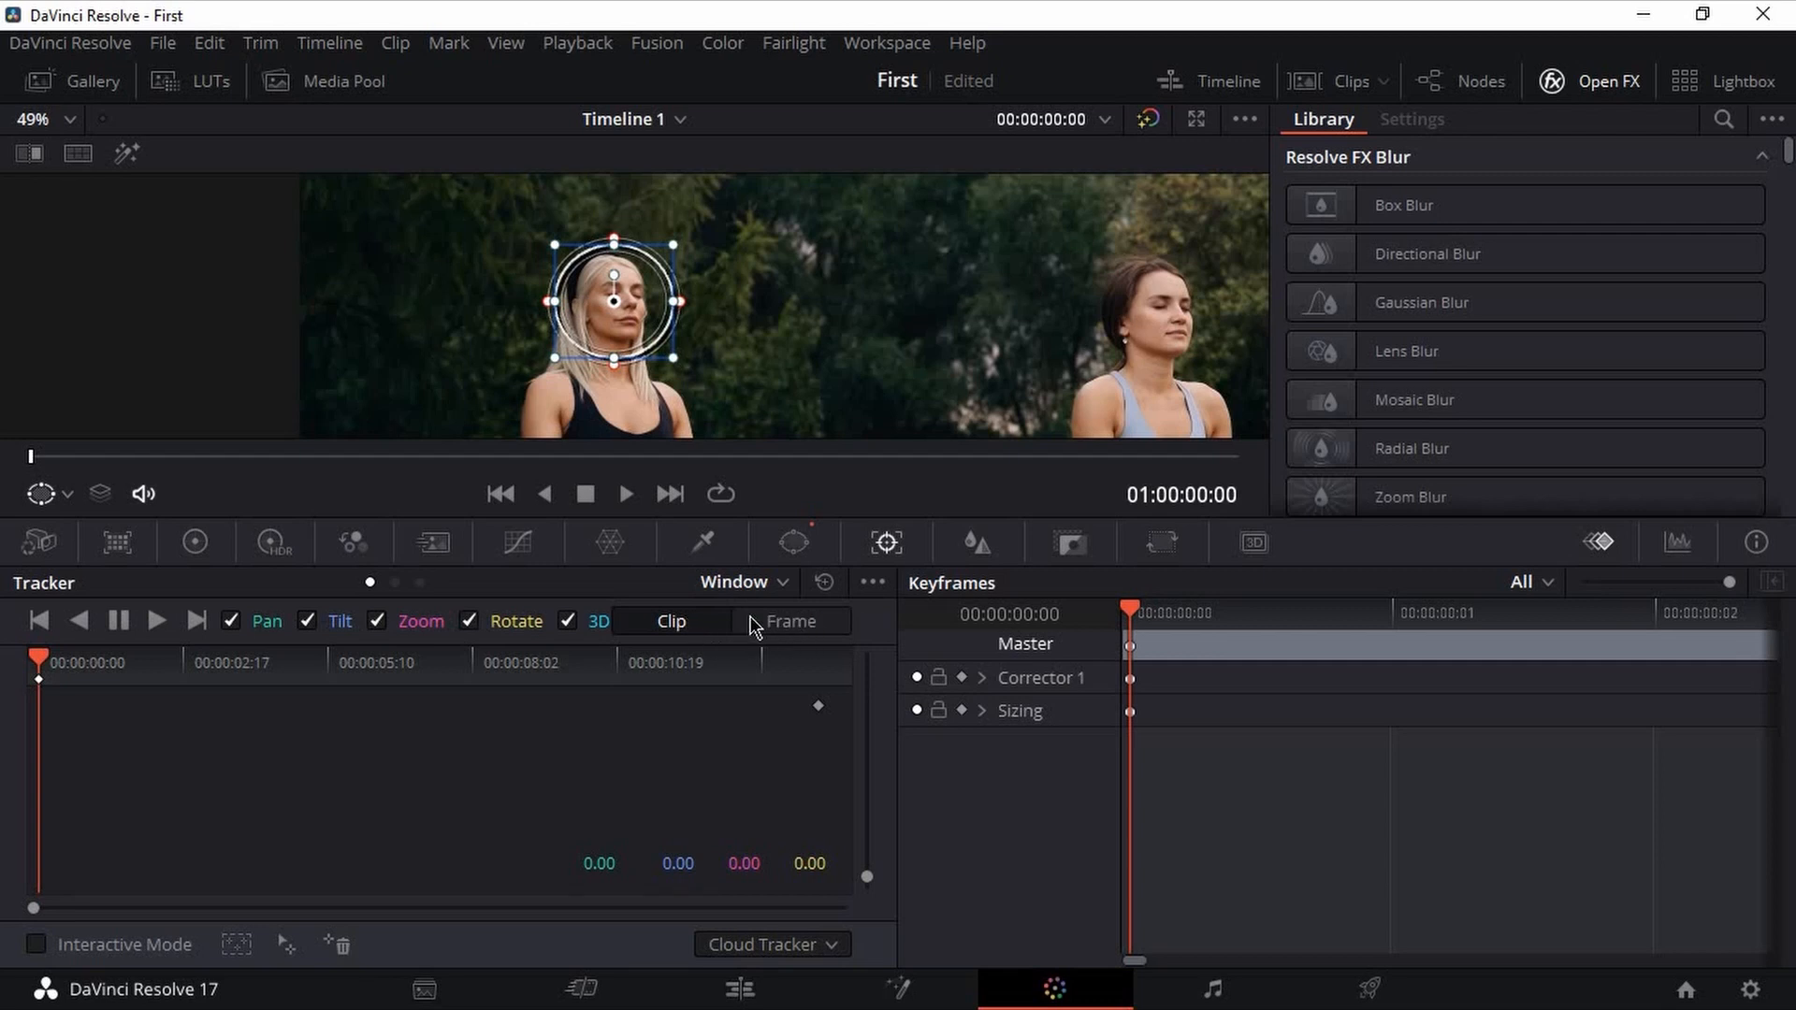
pyautogui.click(791, 621)
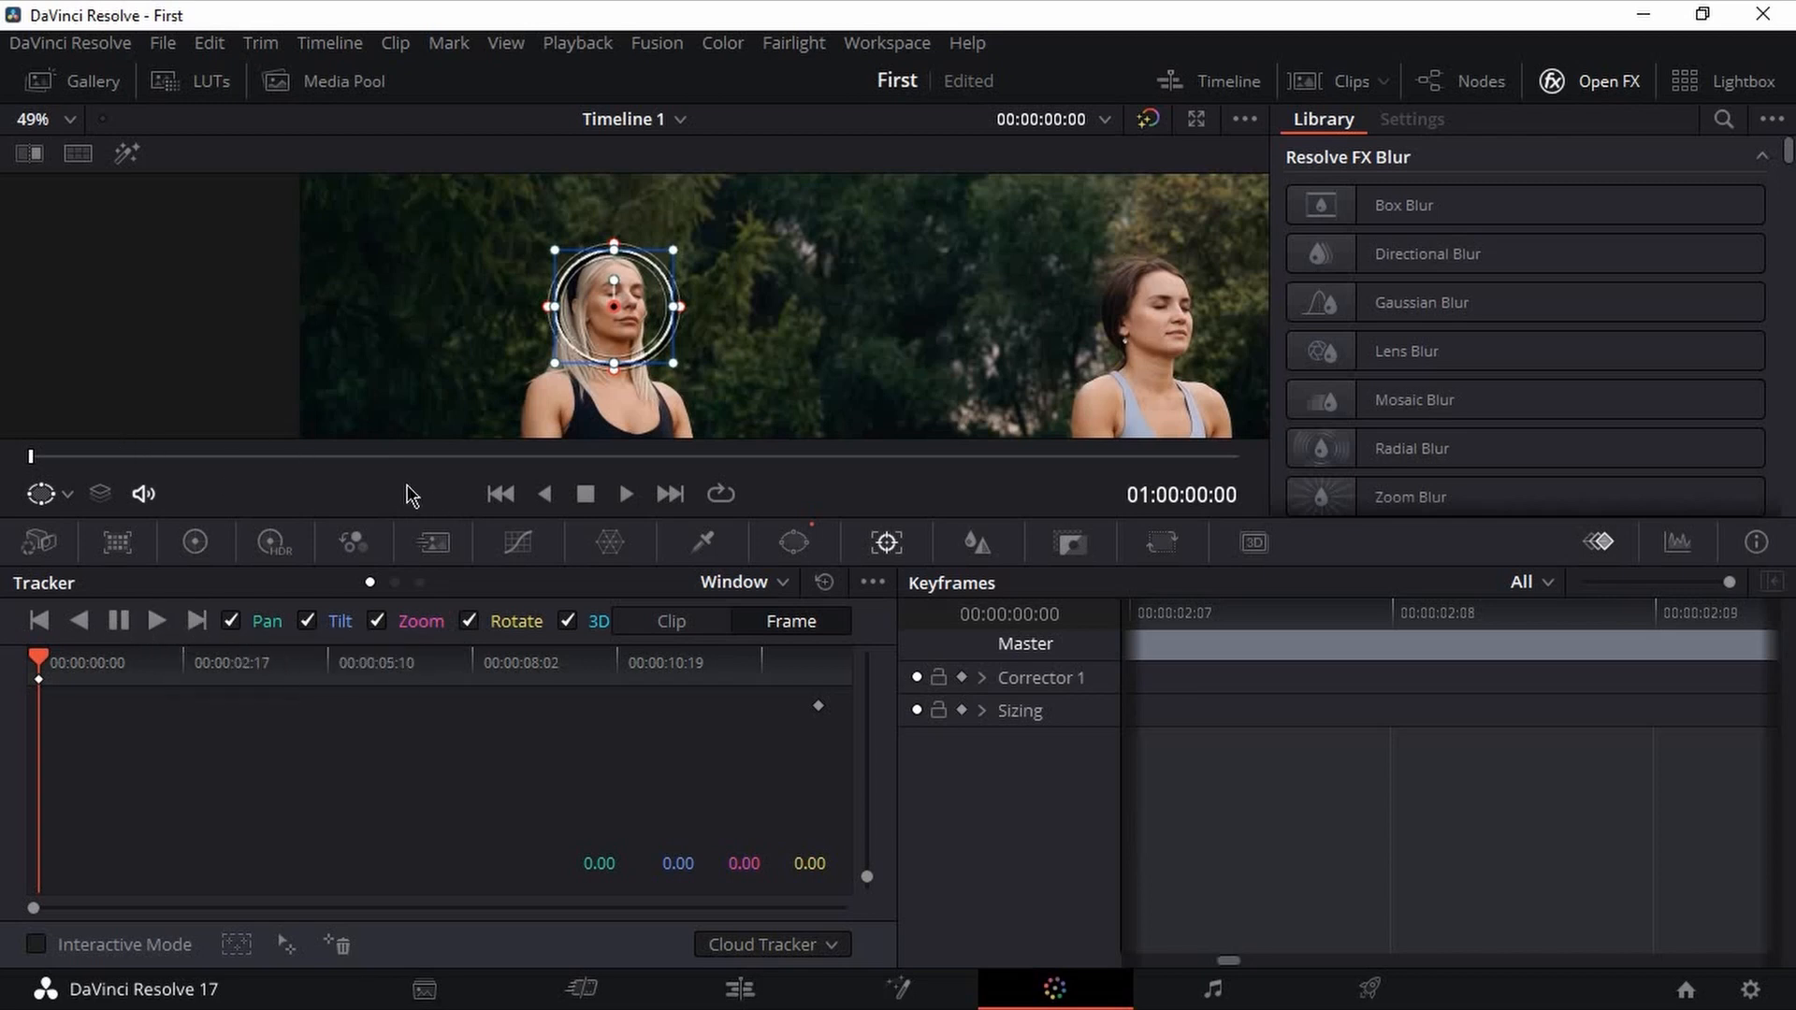
# - Track the window forward from the clip's first frame and stop the tracking at about 00:00:07:12
pyautogui.click(161, 621)
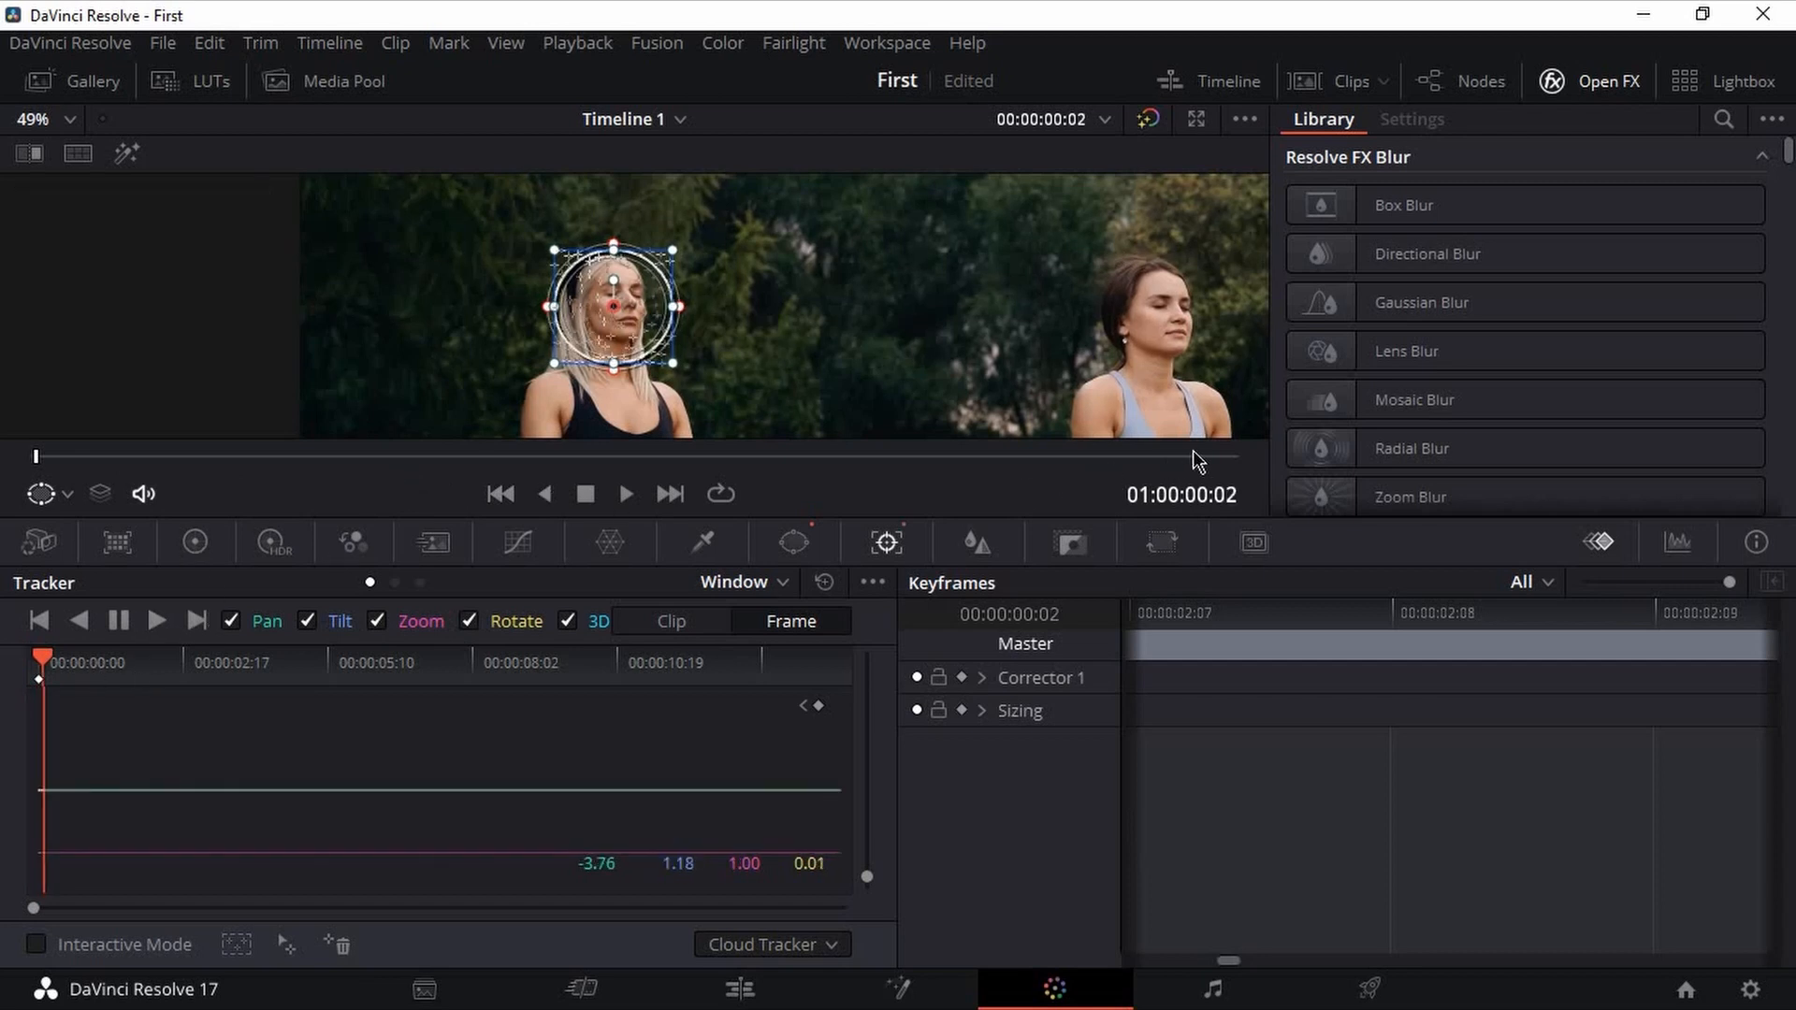
pyautogui.click(1251, 458)
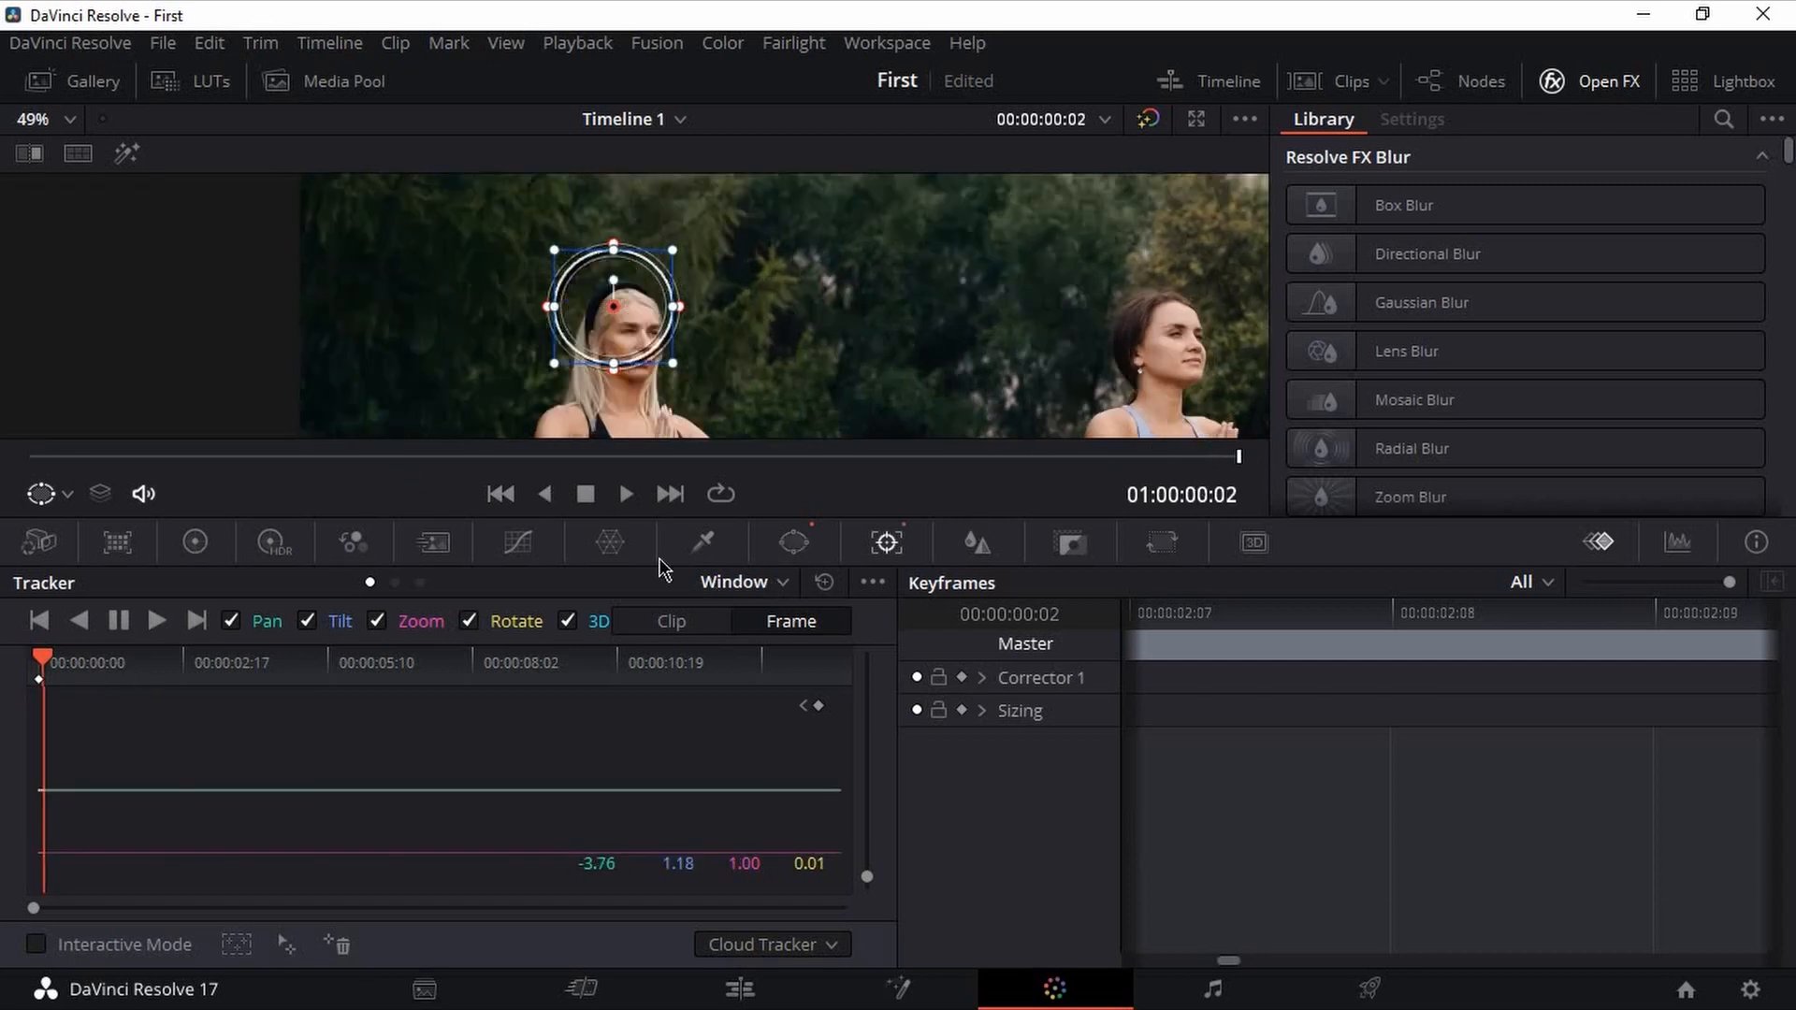
pyautogui.click(16, 665)
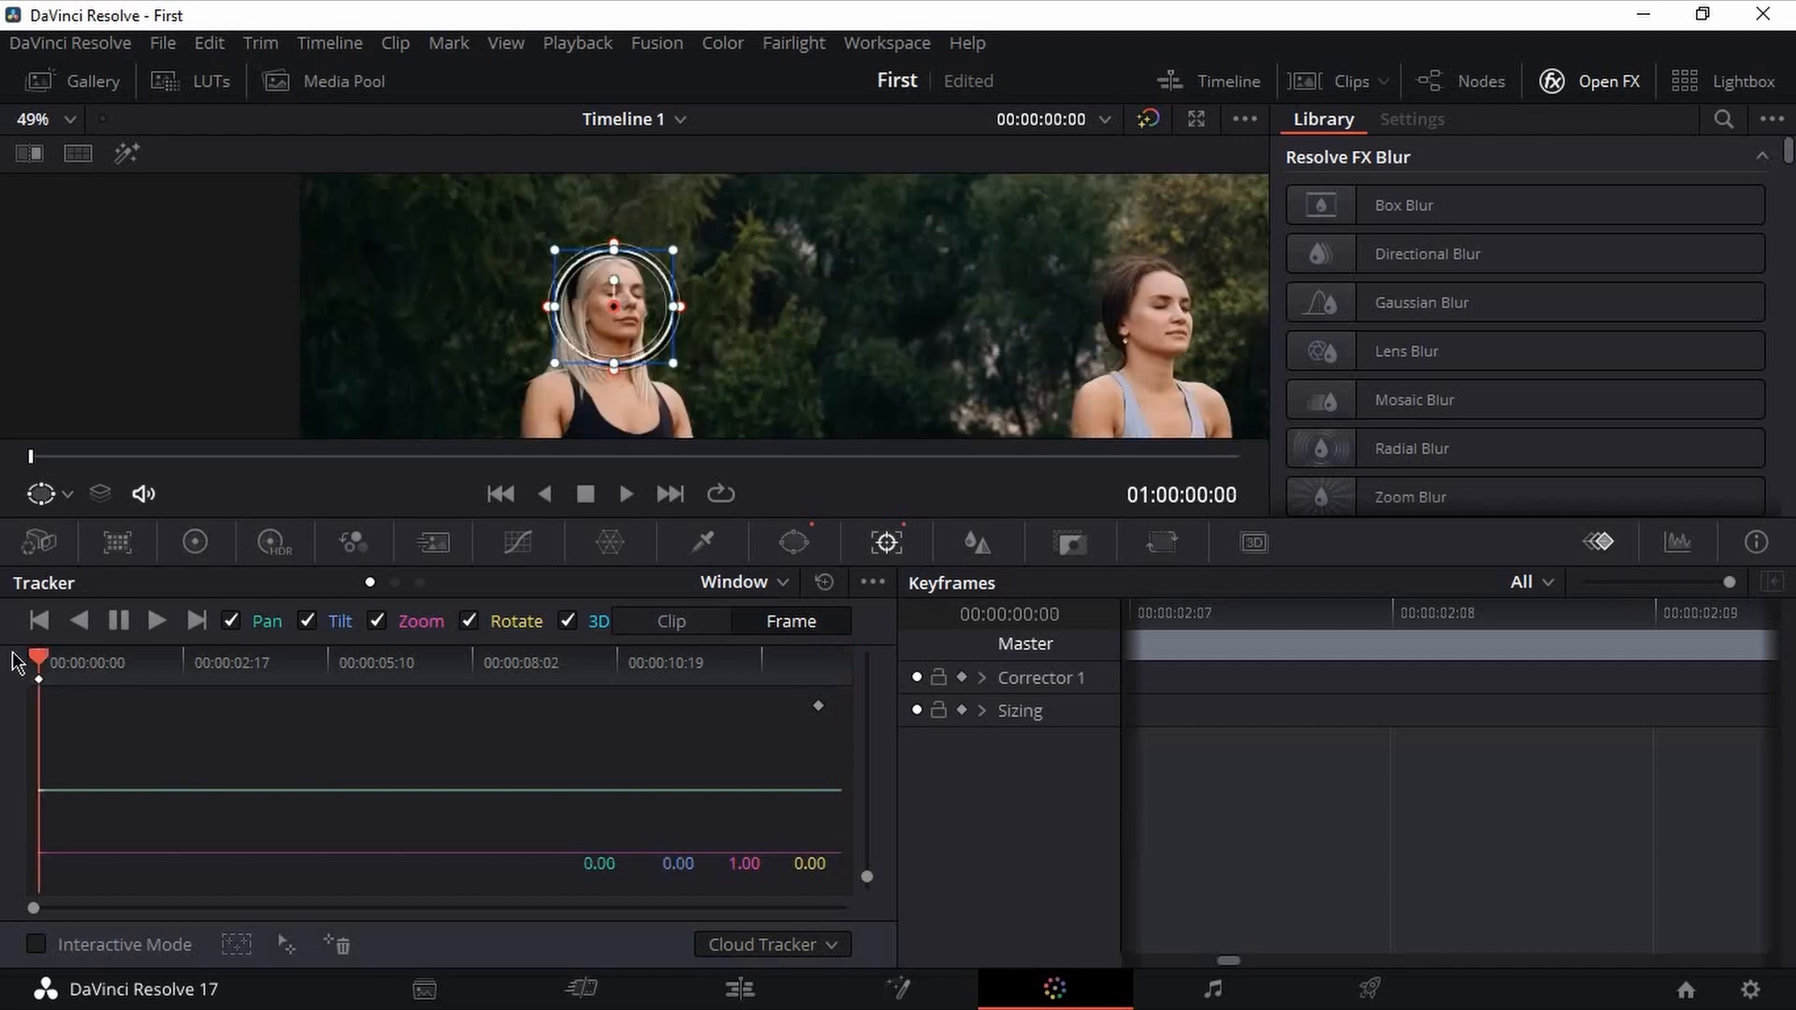
pyautogui.click(156, 621)
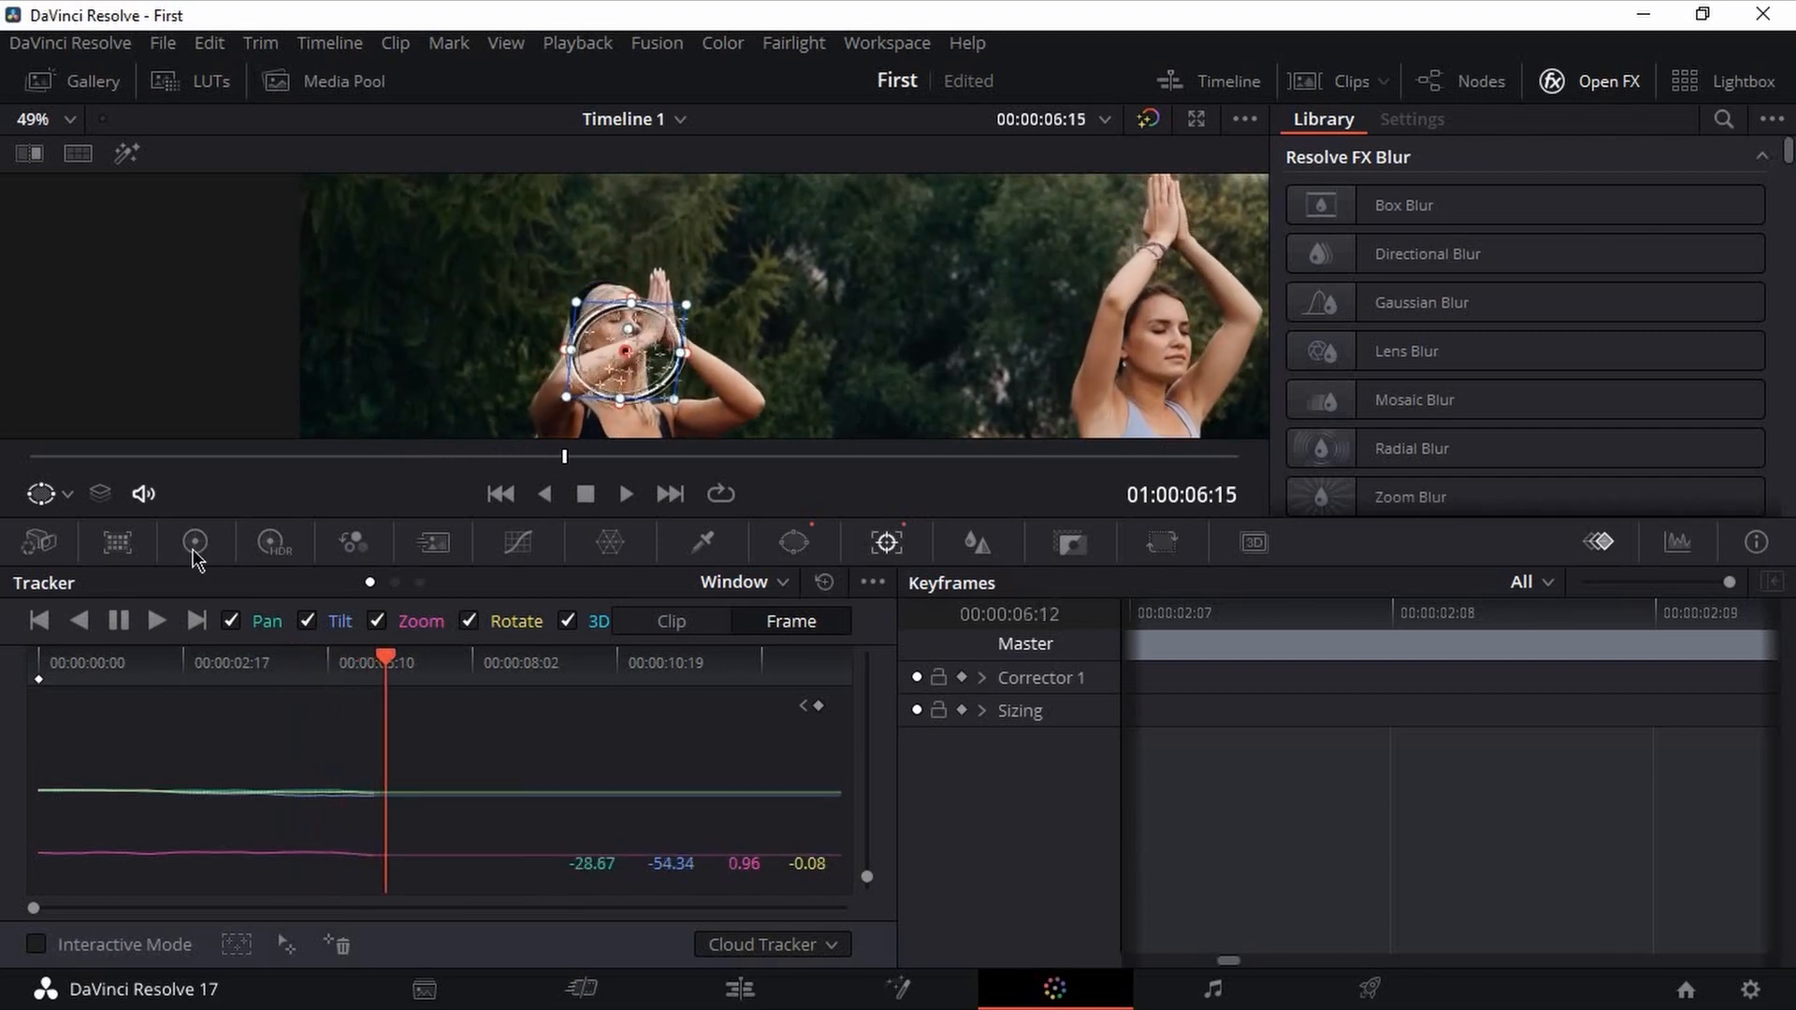
pyautogui.click(119, 621)
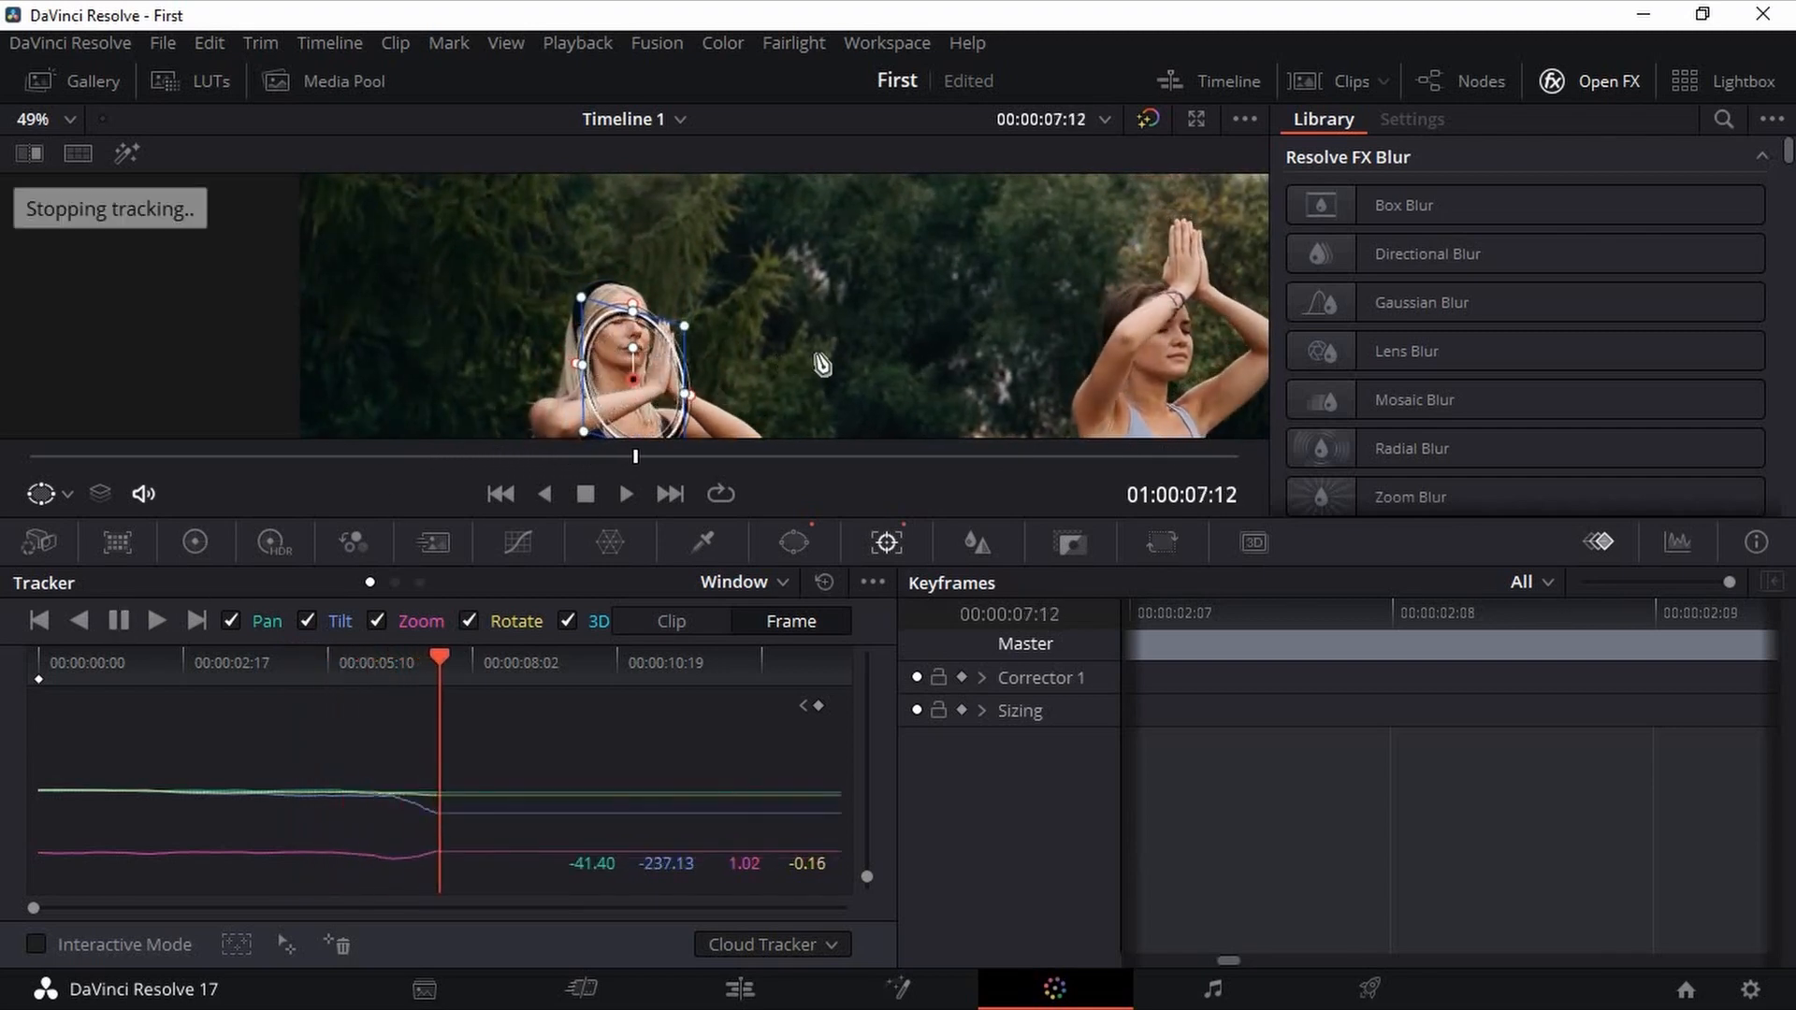
# - Correct the tracked window's position at 00:00:05:21, and its position and height around the blonde woman's head at 00:00:06:10
pyautogui.moveTo(401, 665); pyautogui.dragTo(352, 667)
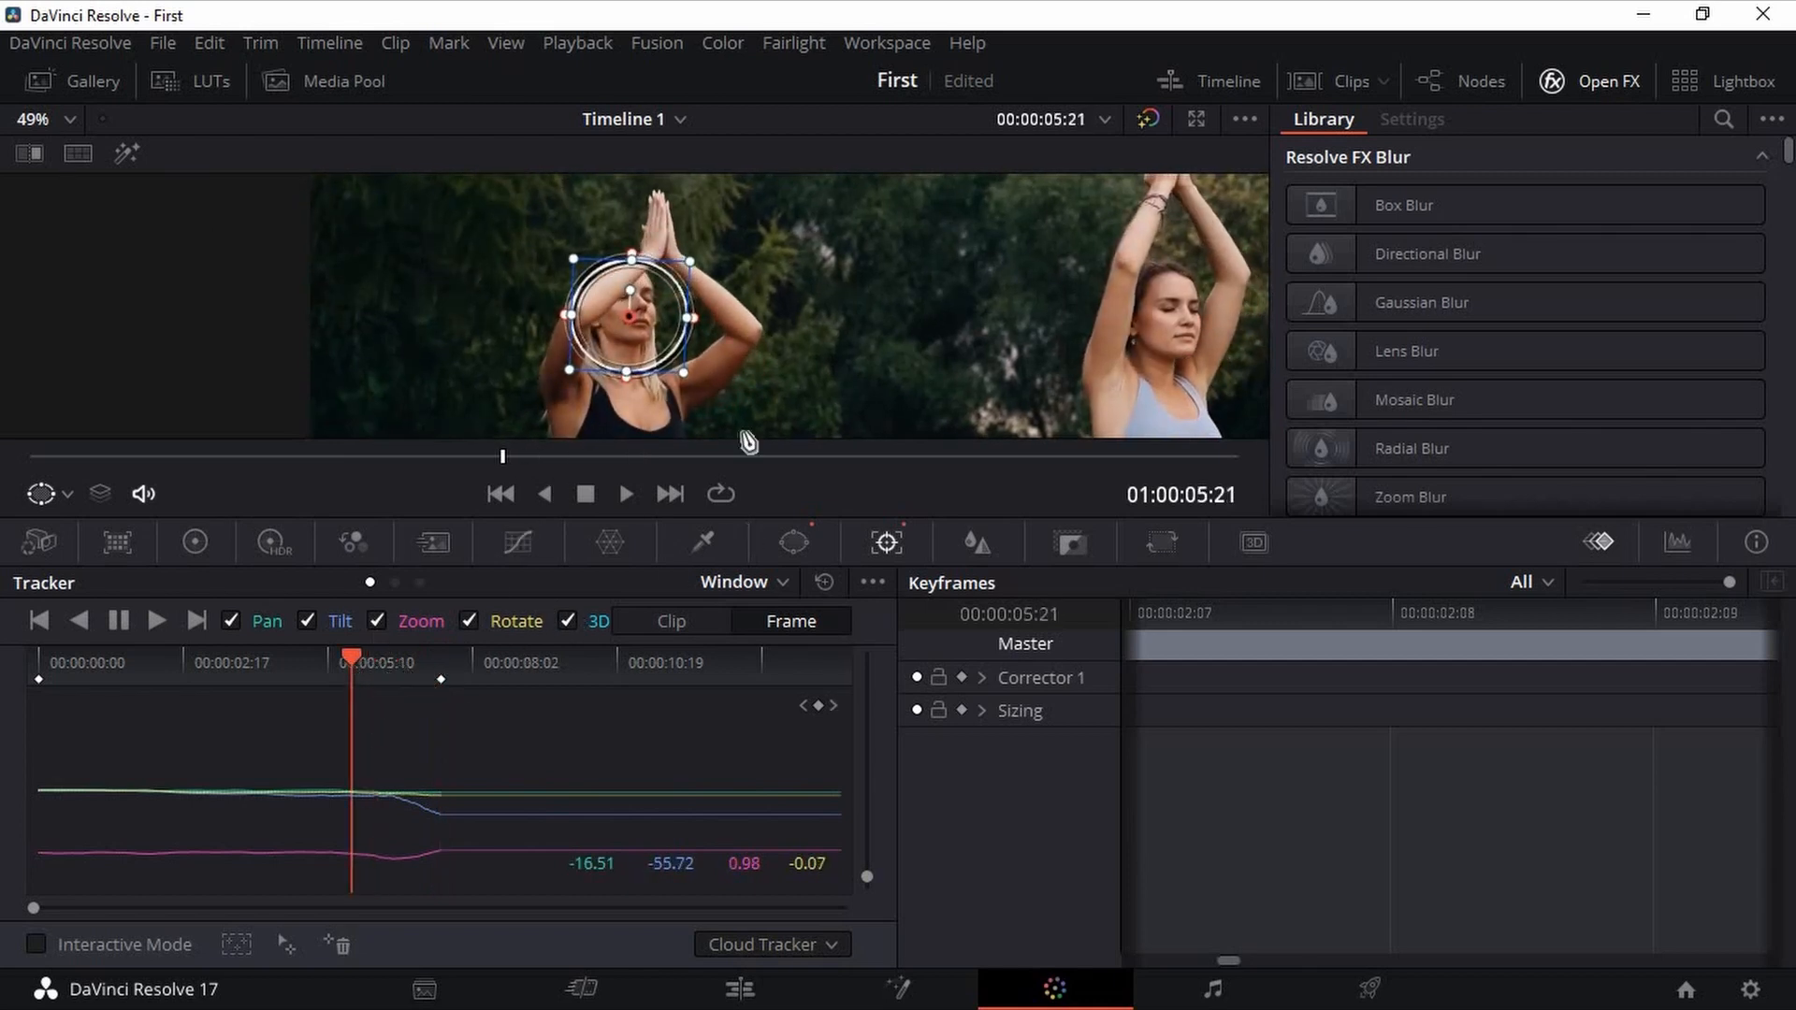
pyautogui.moveTo(640, 318)
pyautogui.mouseDown()
pyautogui.moveTo(627, 292)
pyautogui.moveTo(626, 315)
pyautogui.mouseUp()
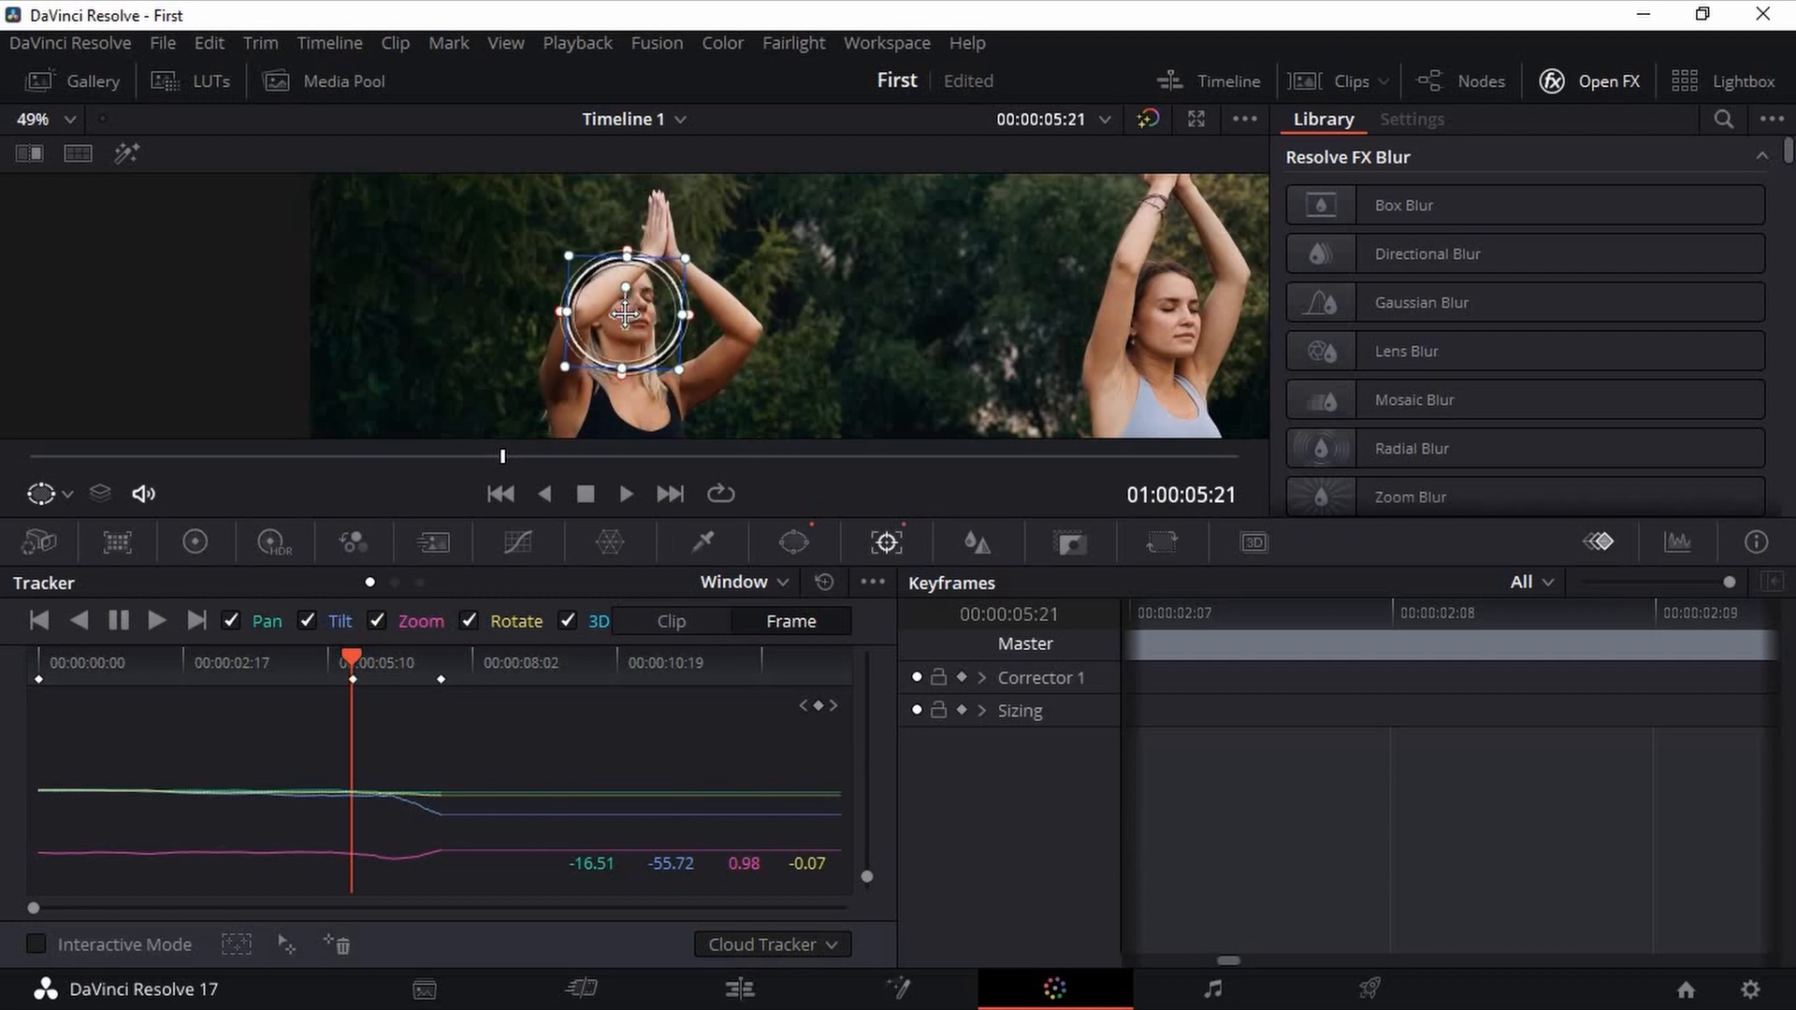
pyautogui.click(382, 666)
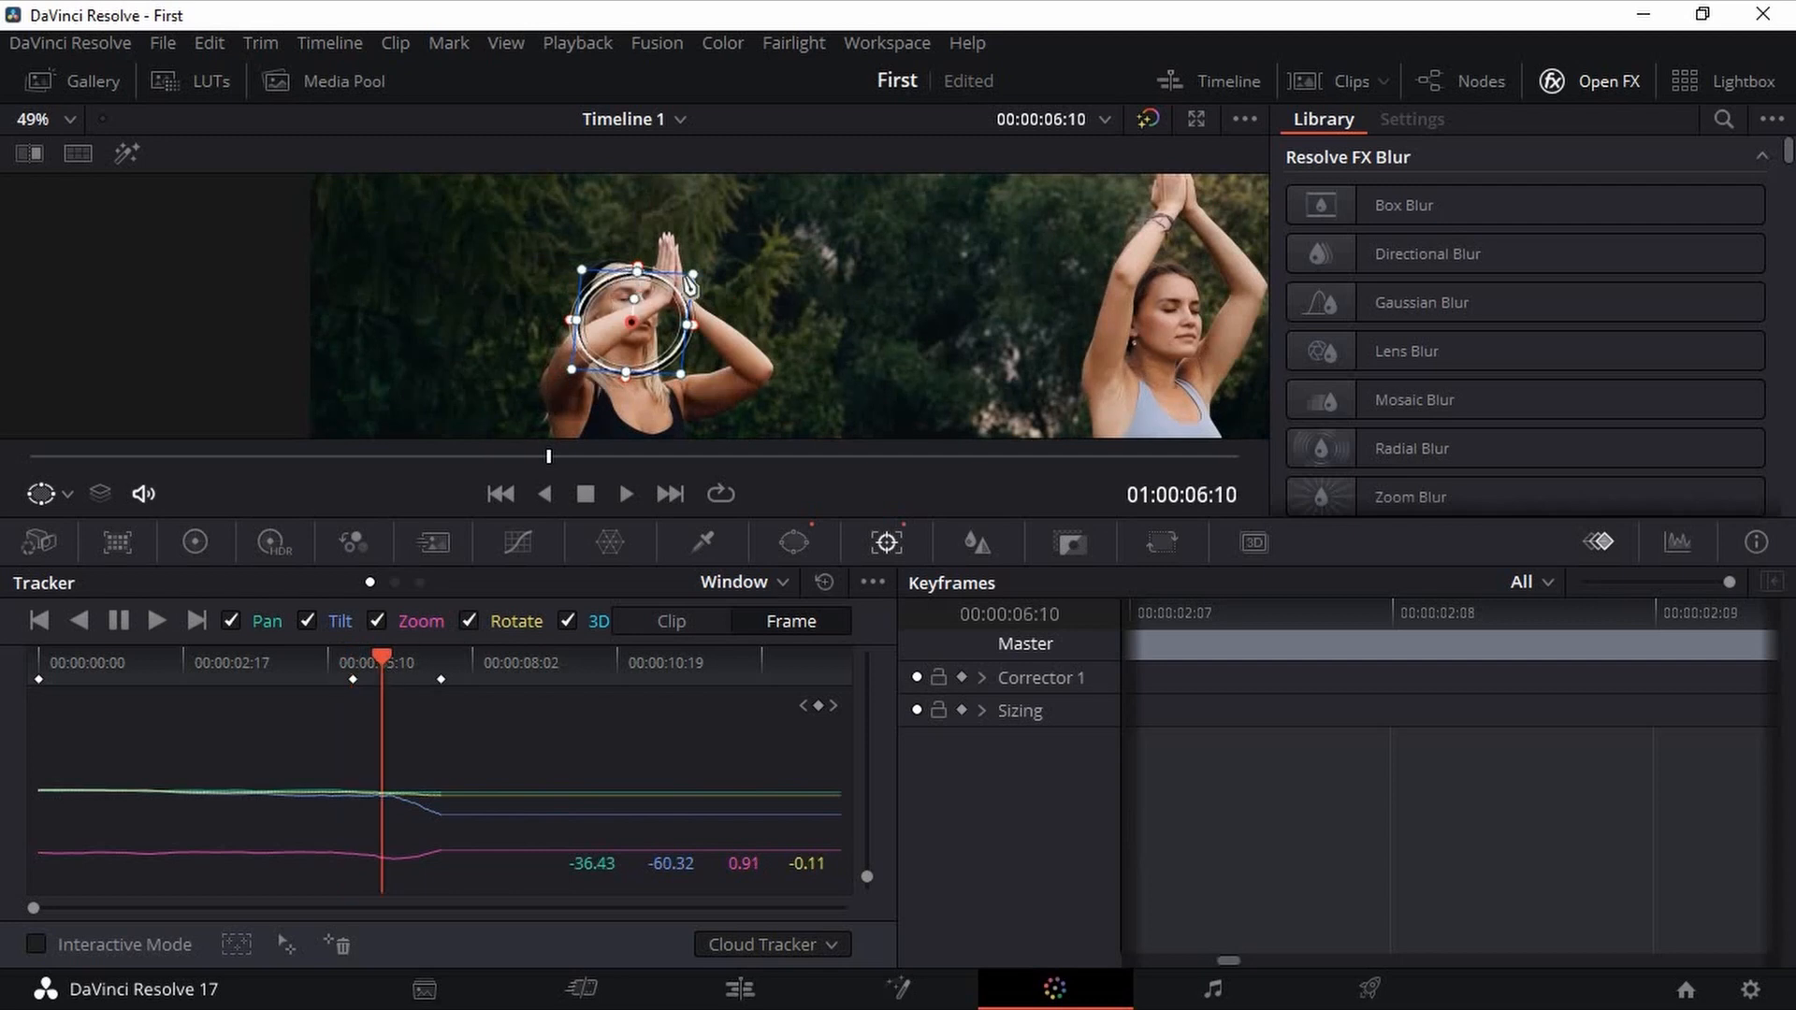
pyautogui.scroll(2, 690, 285)
pyautogui.scroll(1, 689, 284)
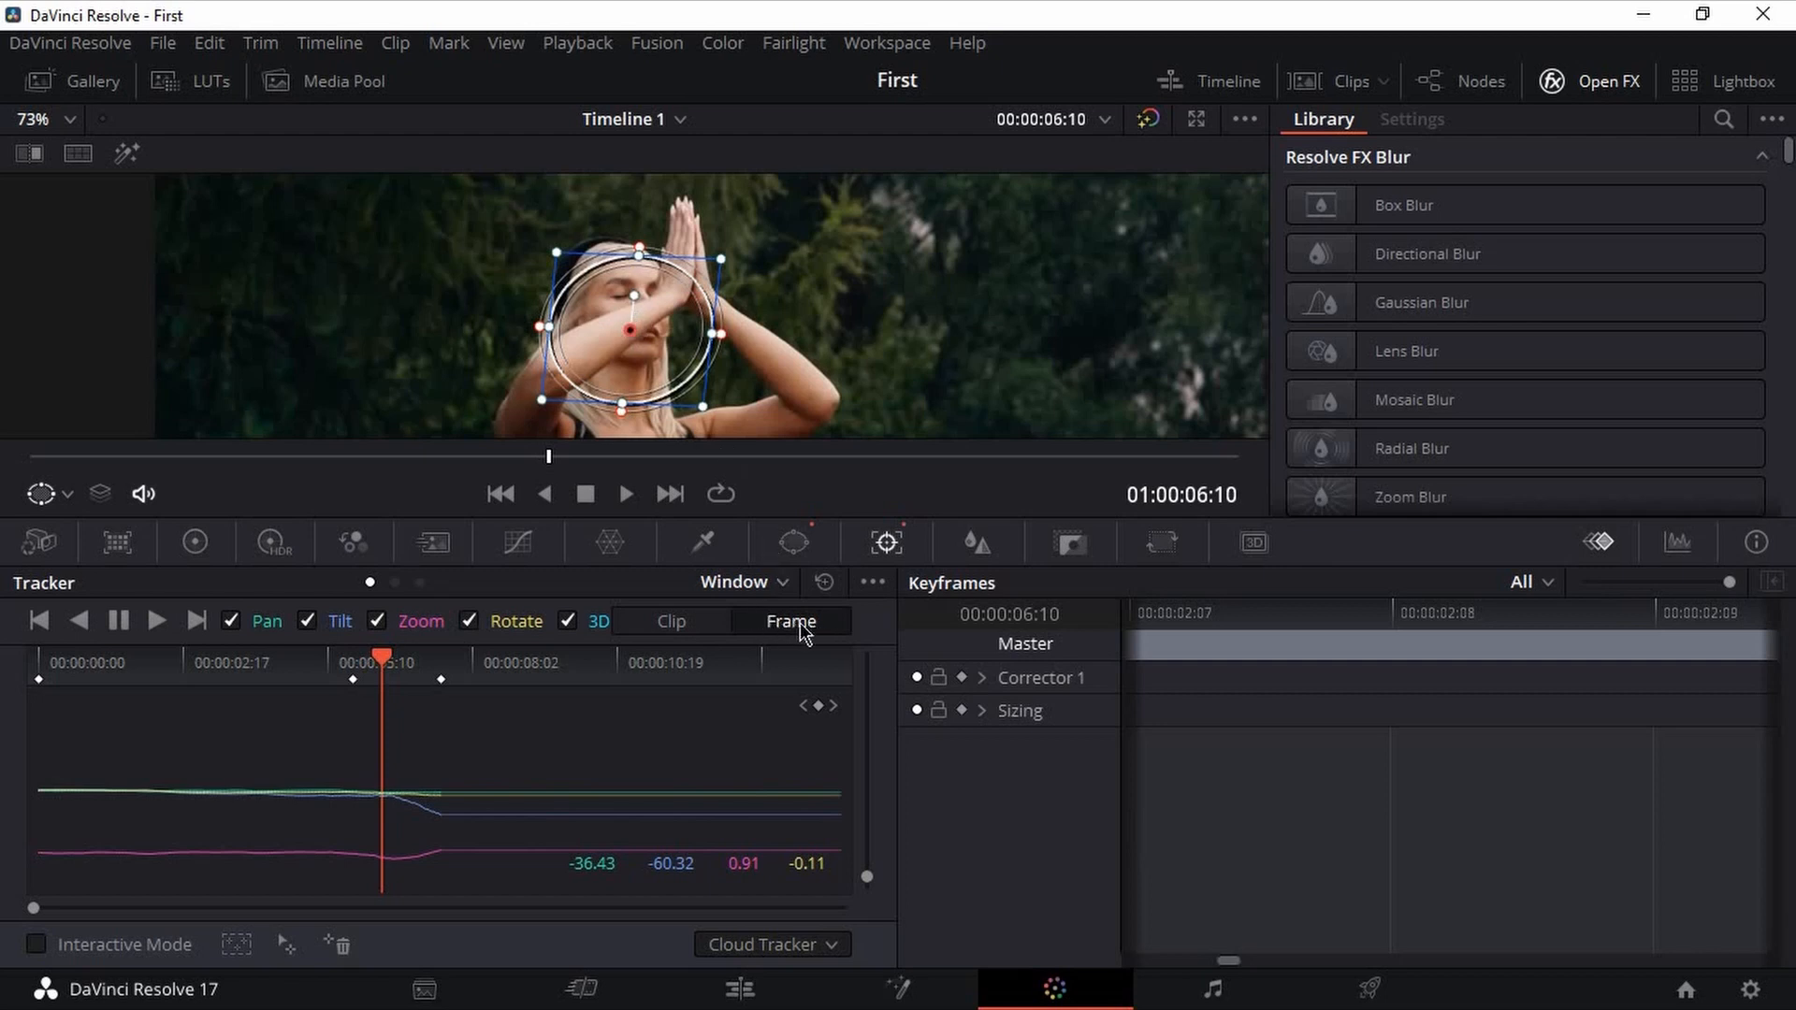
pyautogui.moveTo(632, 331); pyautogui.dragTo(625, 311)
pyautogui.moveTo(616, 382); pyautogui.dragTo(614, 400)
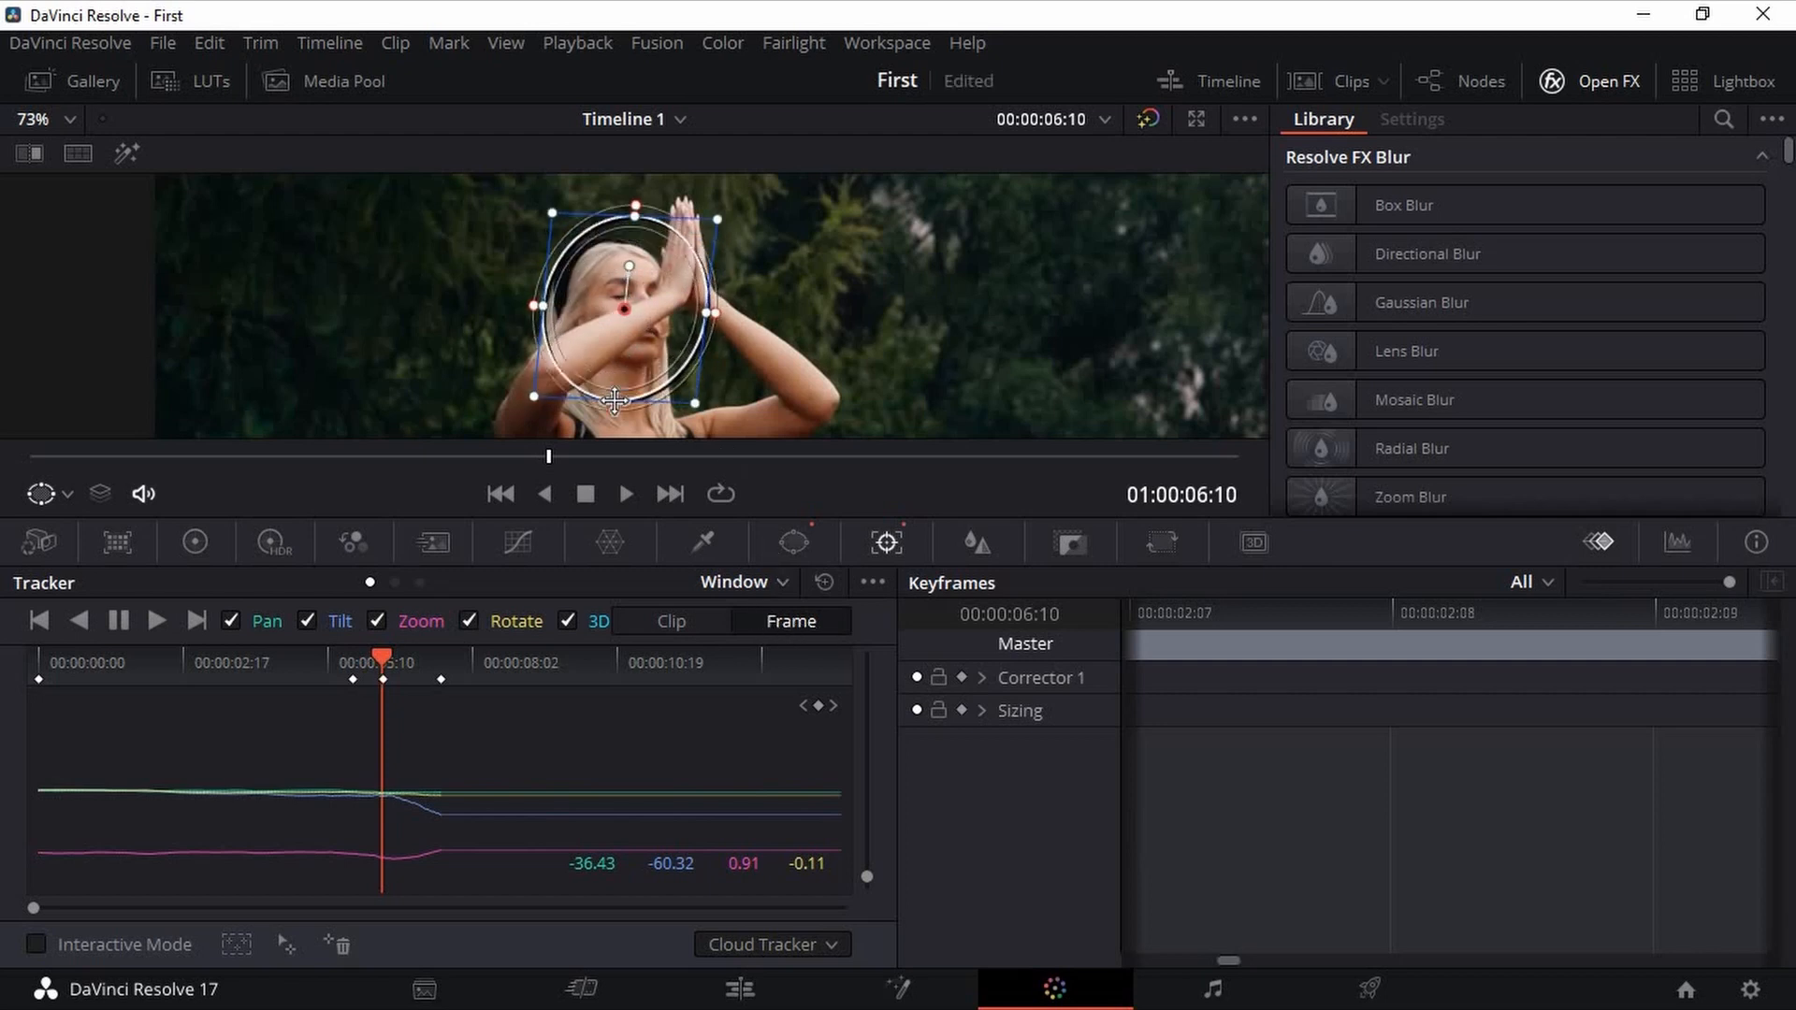
pyautogui.moveTo(628, 321); pyautogui.dragTo(623, 335)
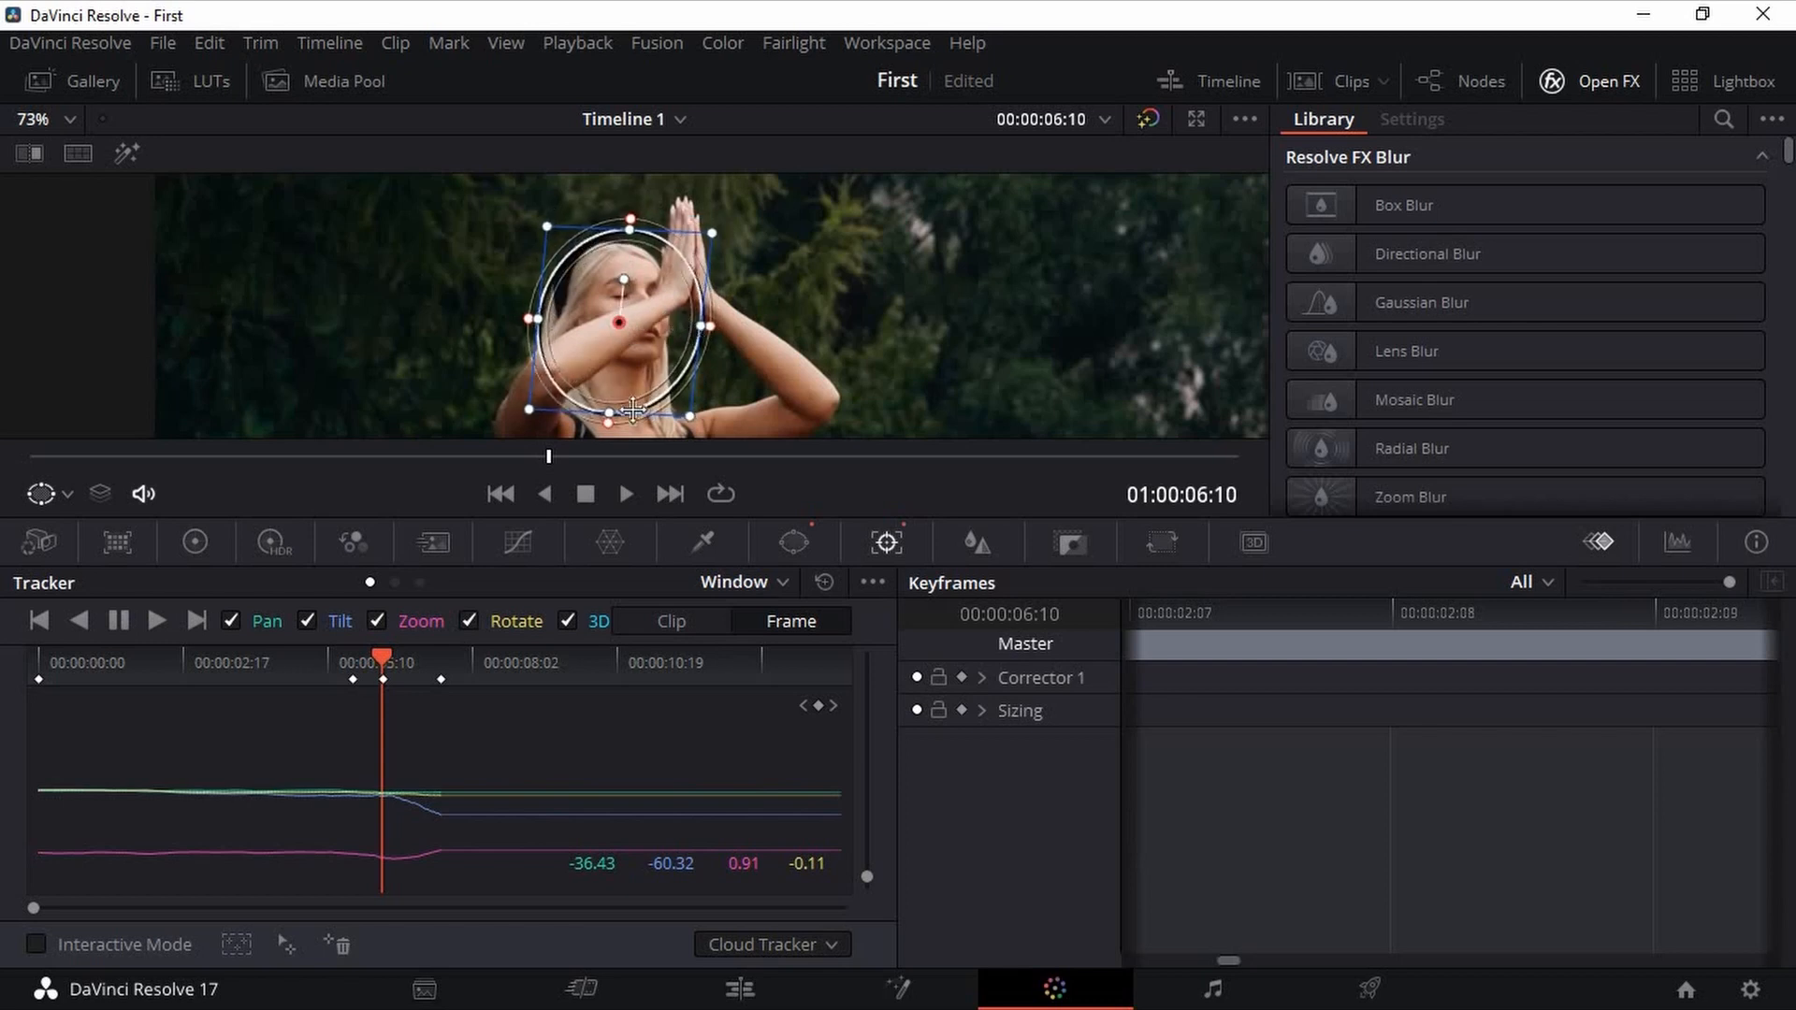
pyautogui.moveTo(615, 408); pyautogui.dragTo(616, 402)
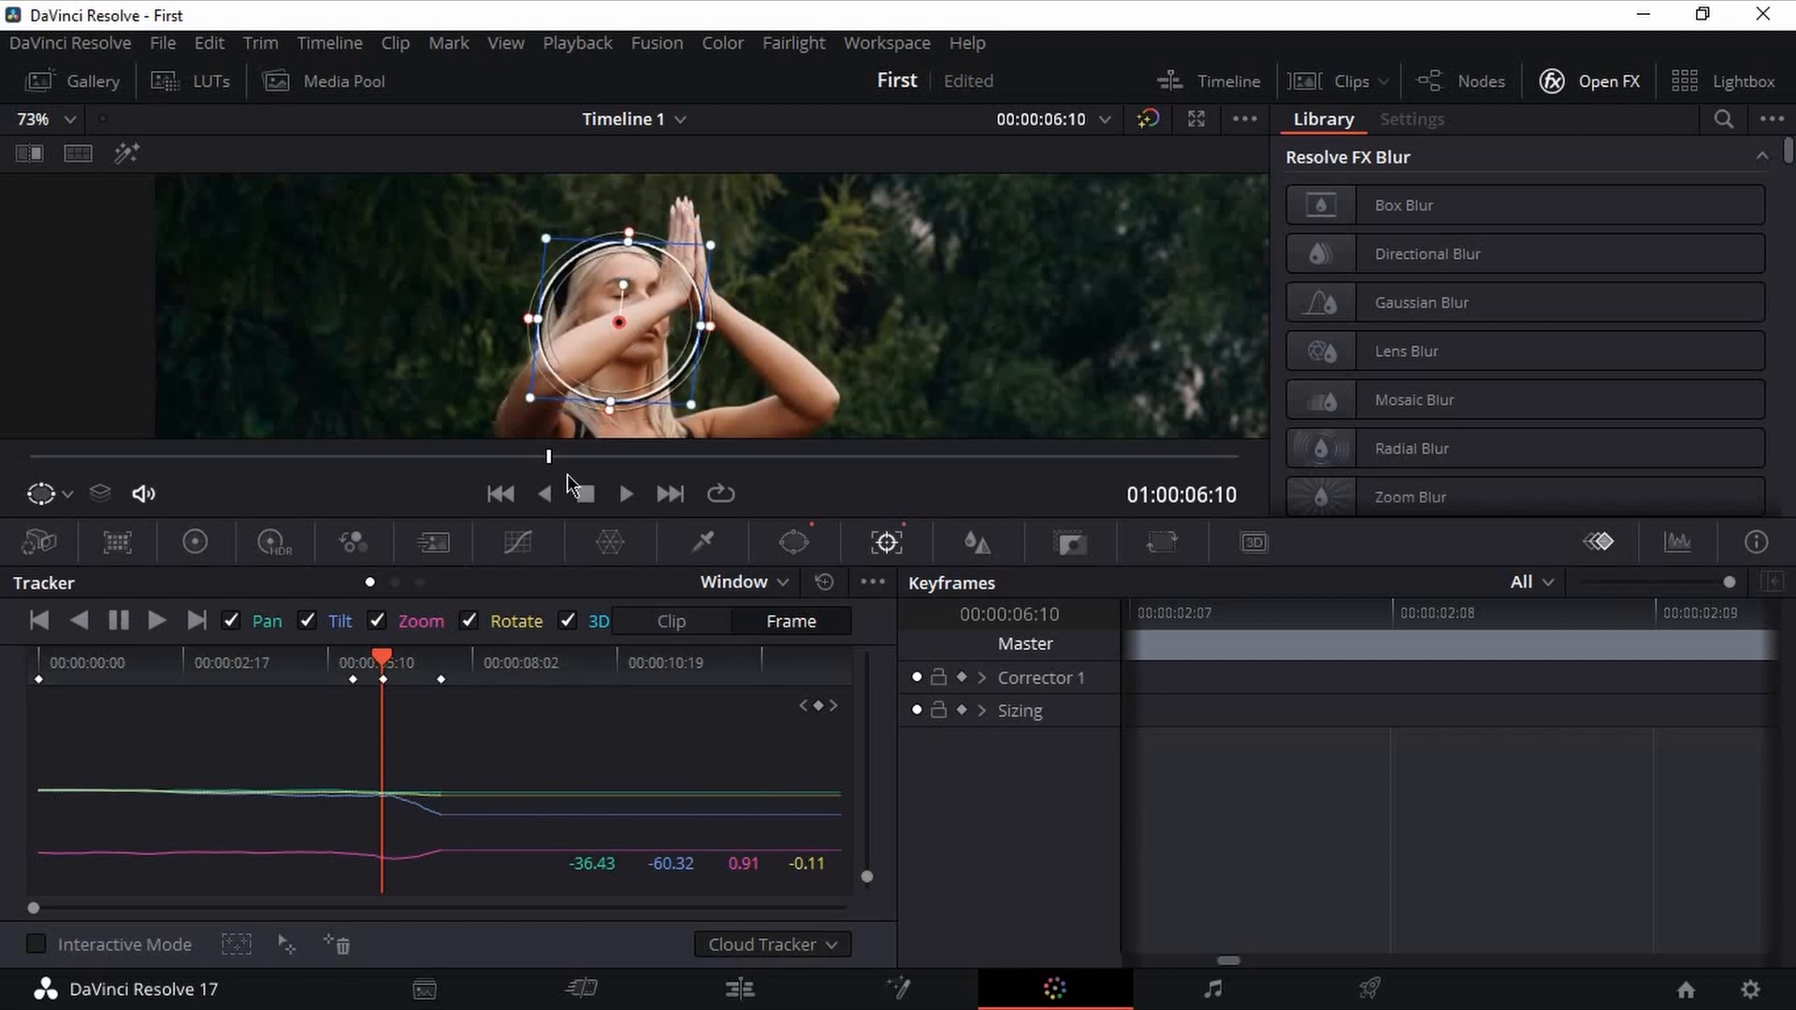
pyautogui.moveTo(619, 326); pyautogui.dragTo(617, 318)
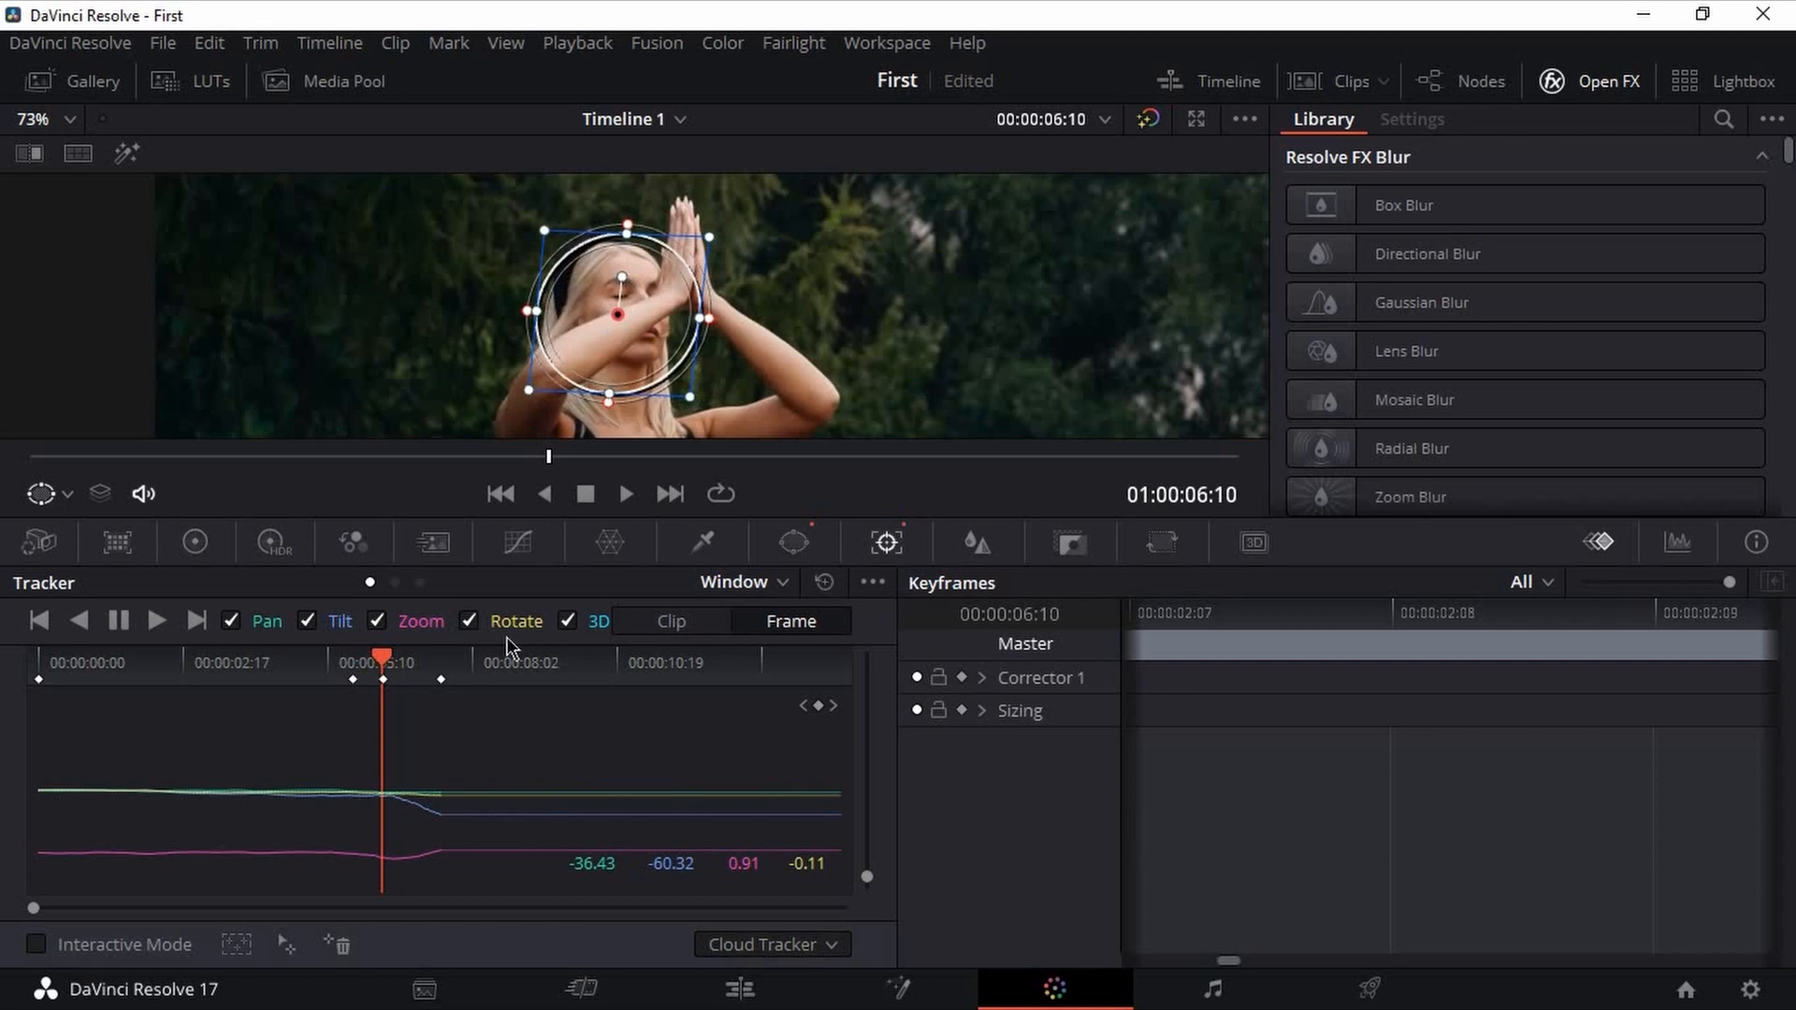
# - Move the window up onto the blonde woman's face at 00:00:06:23
pyautogui.click(412, 664)
pyautogui.moveTo(633, 357); pyautogui.dragTo(640, 295)
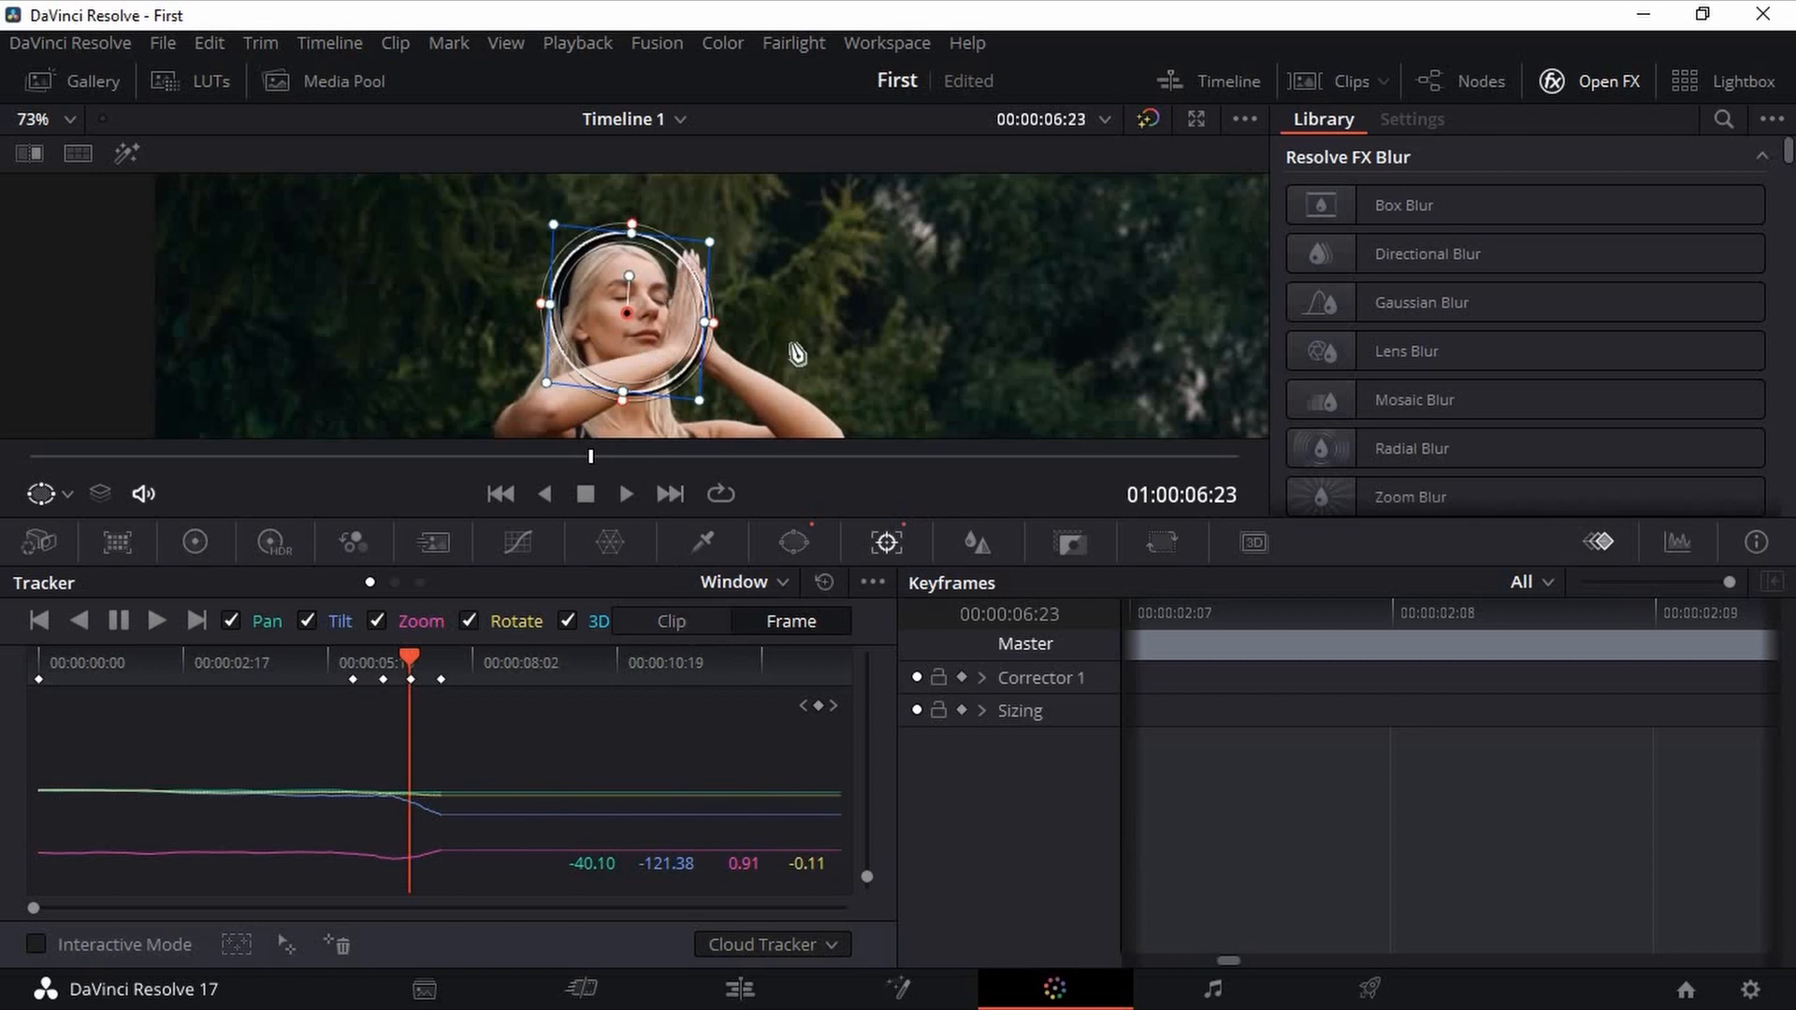
pyautogui.scroll(-2, 653, 354)
pyautogui.scroll(2, 653, 353)
pyautogui.scroll(-1, 657, 308)
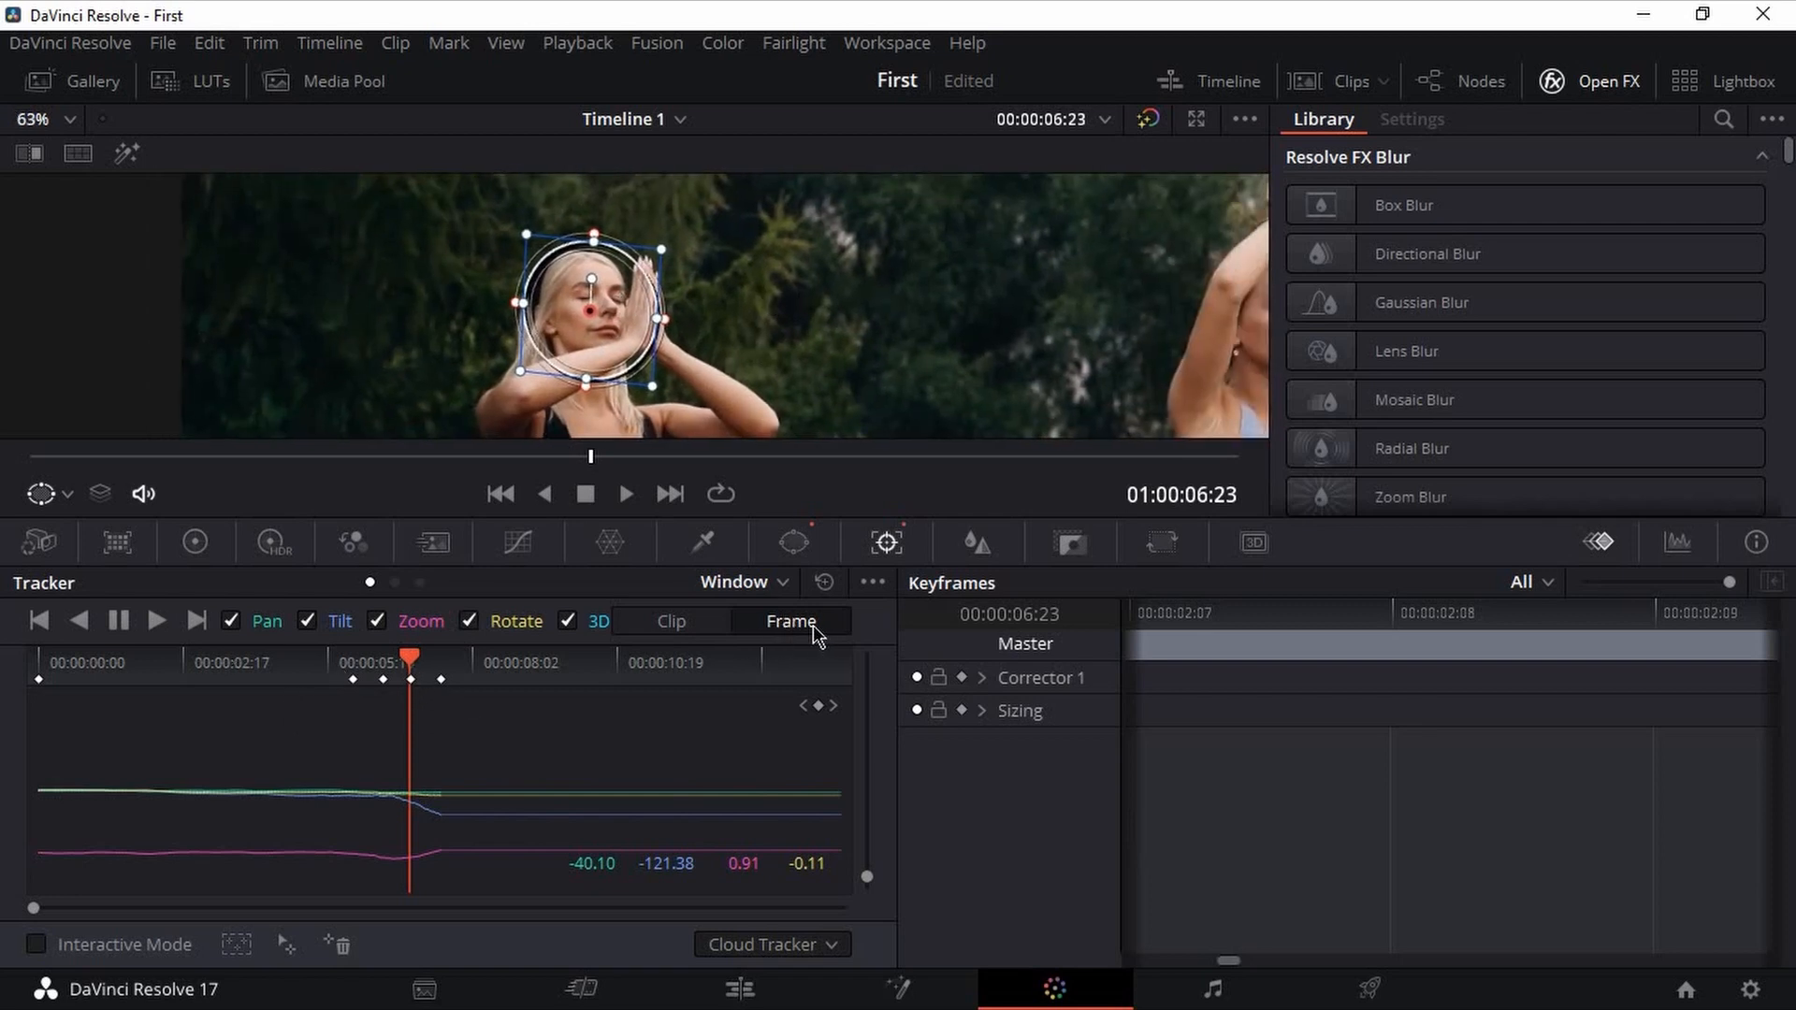
# - Play the corrected tracking from 00:00:06:05 and refit the window around the blonde woman's head at 00:00:06:16
pyautogui.click(373, 668)
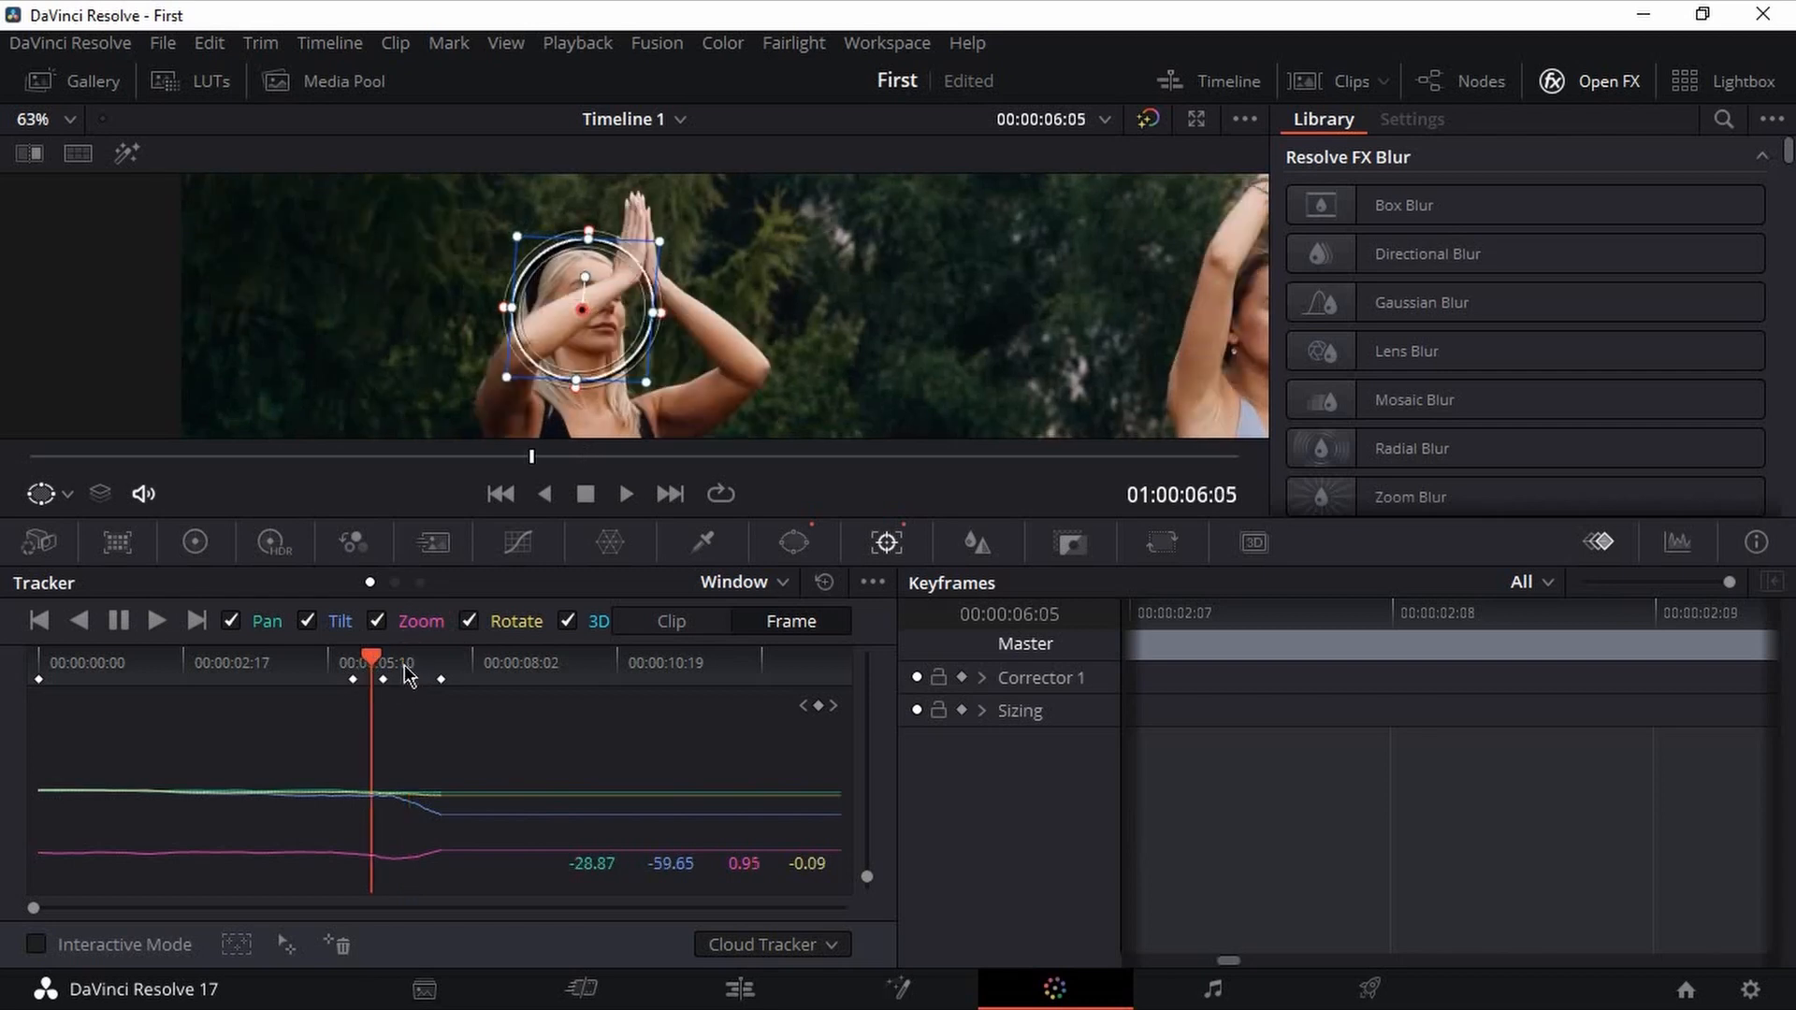
pyautogui.press('space')
pyautogui.press('space')
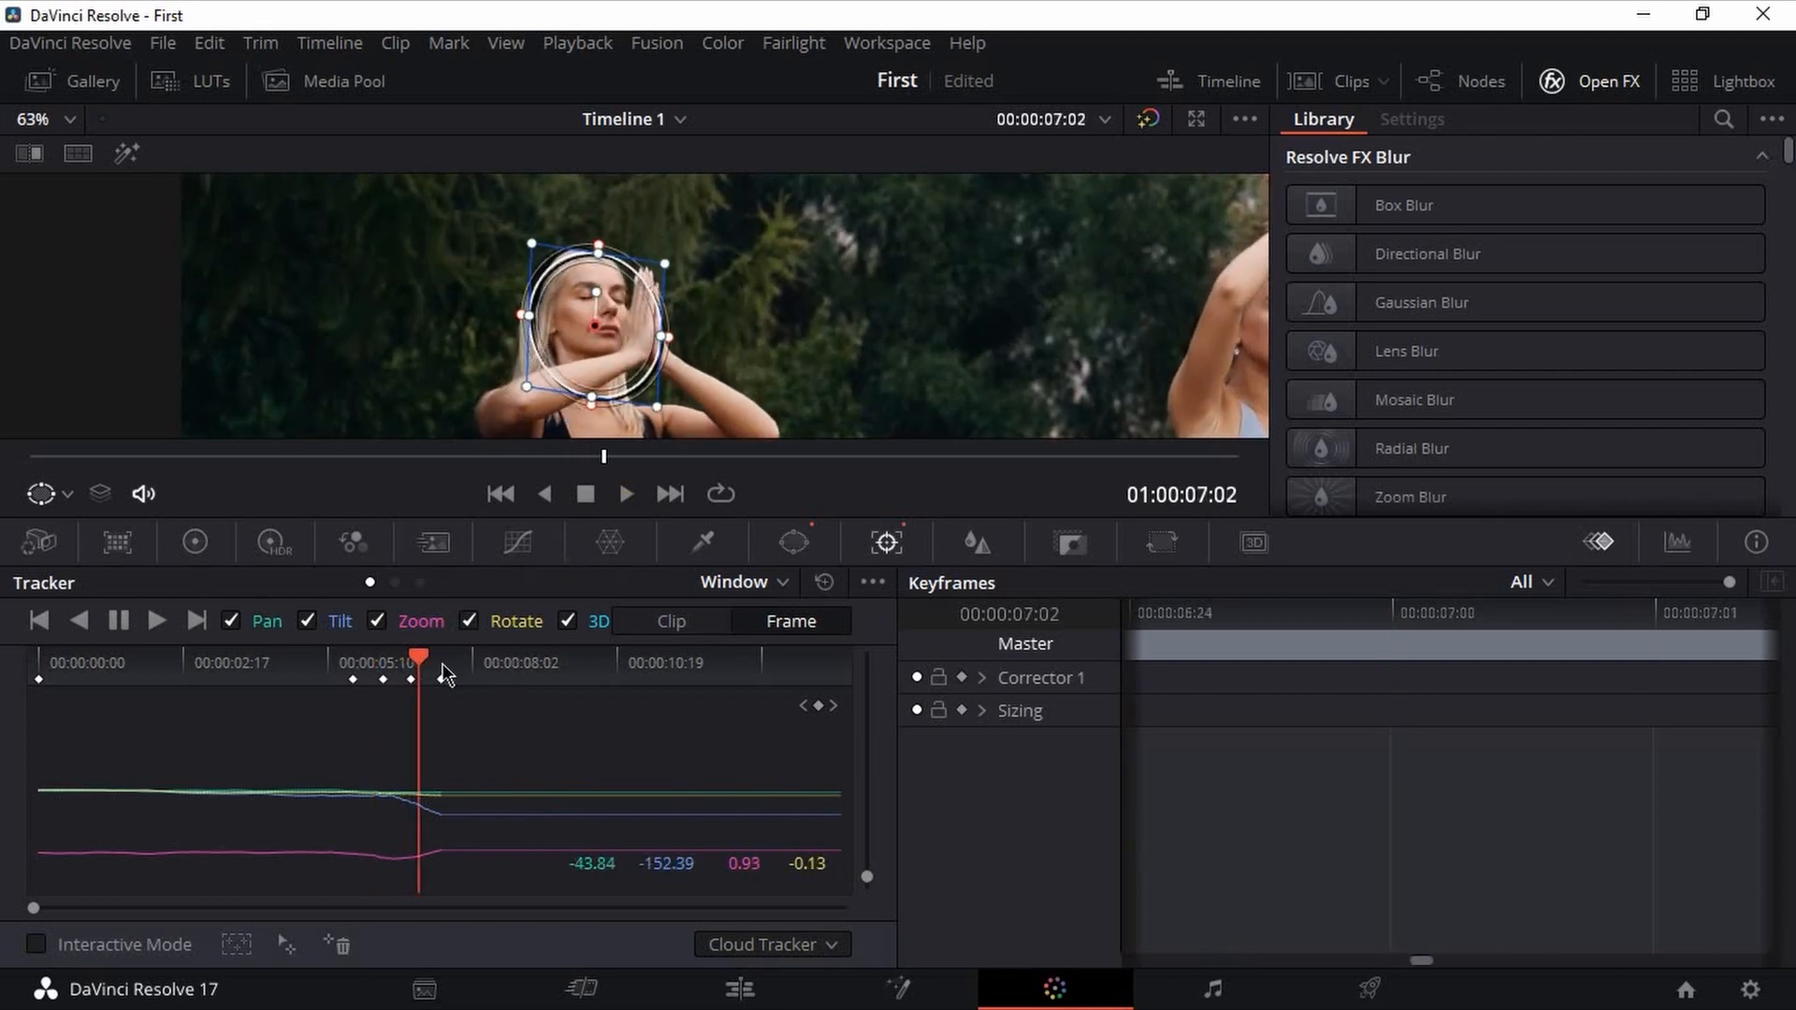
pyautogui.moveTo(418, 667); pyautogui.dragTo(395, 666)
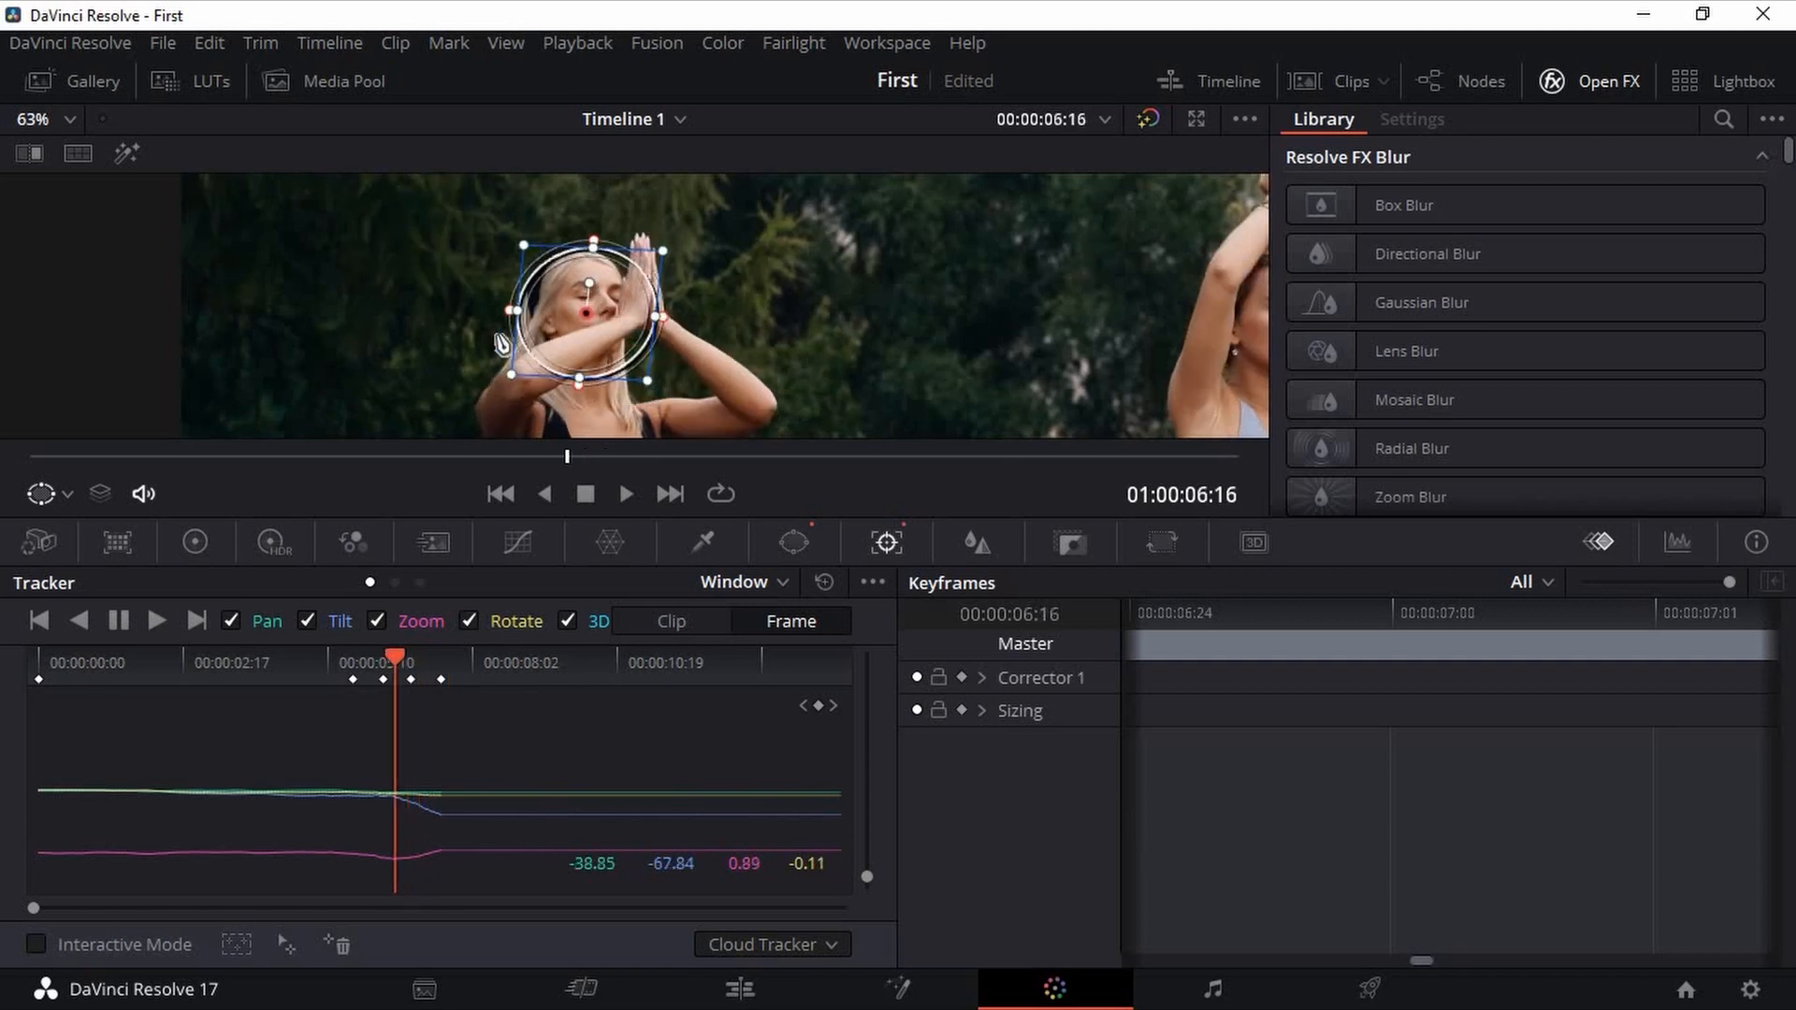
pyautogui.moveTo(584, 311); pyautogui.dragTo(588, 304)
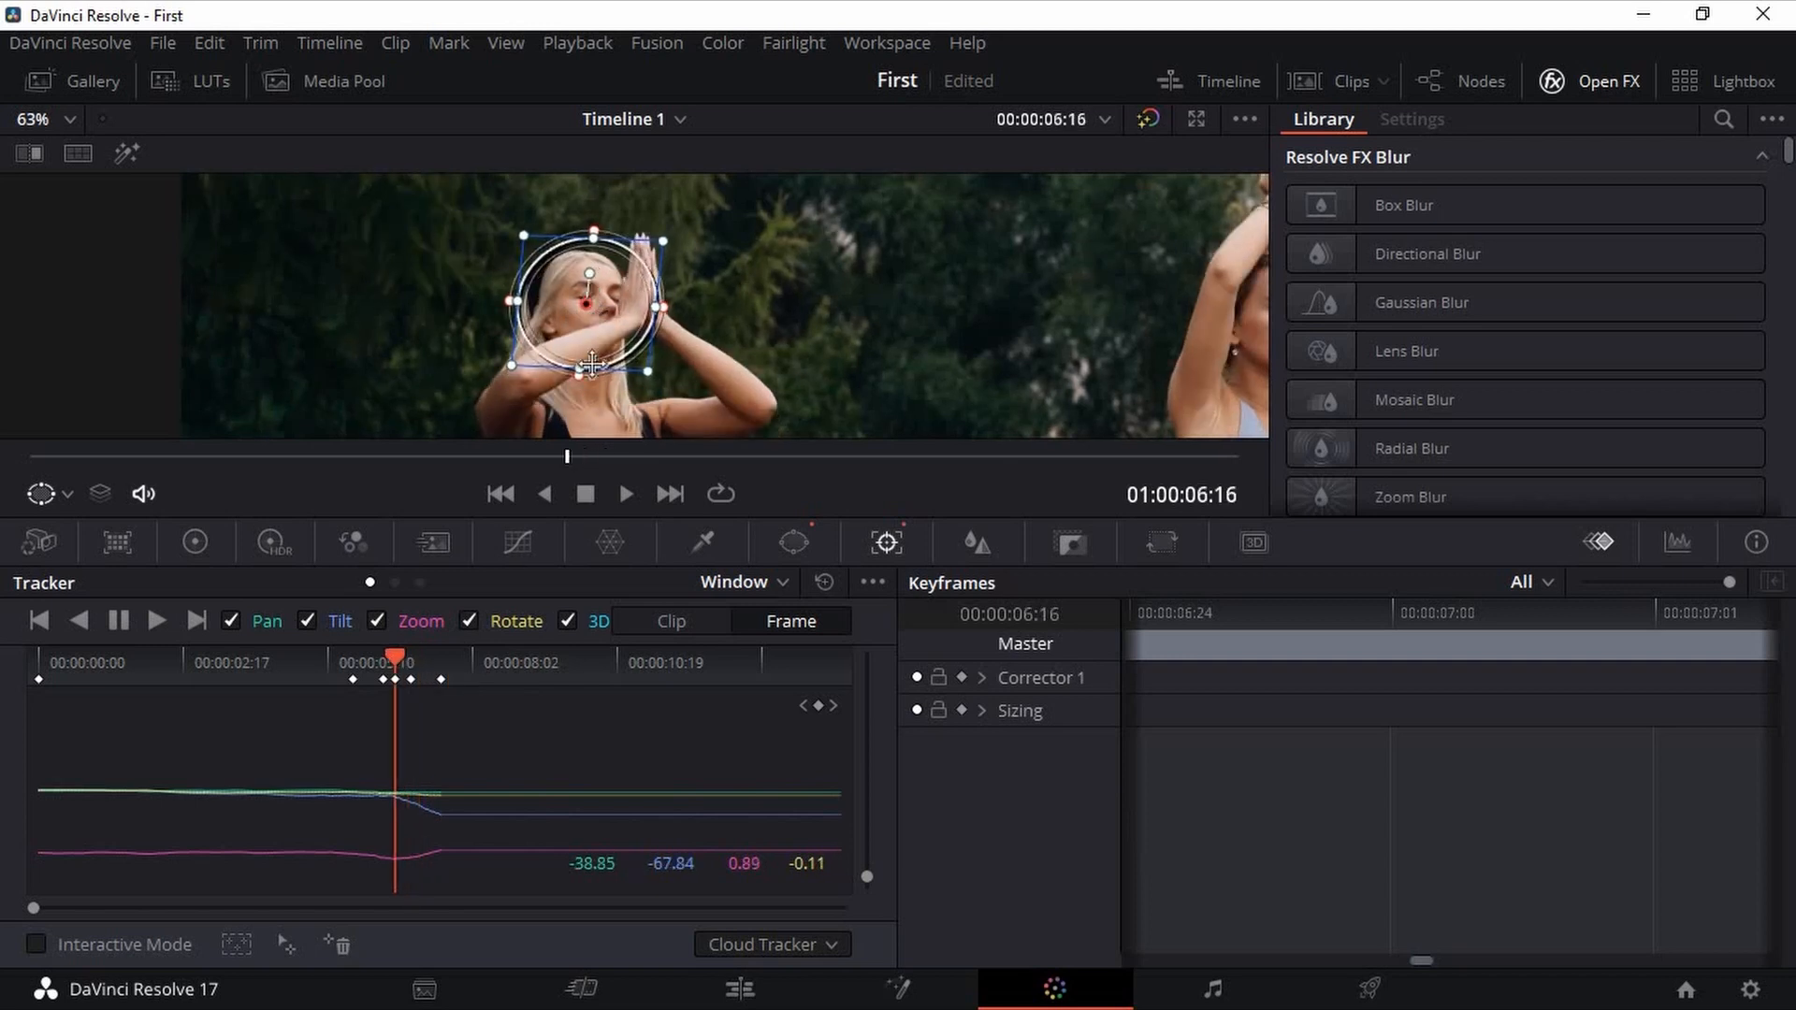
pyautogui.moveTo(579, 370); pyautogui.dragTo(578, 380)
pyautogui.moveTo(655, 307); pyautogui.dragTo(651, 306)
pyautogui.moveTo(595, 241); pyautogui.dragTo(594, 258)
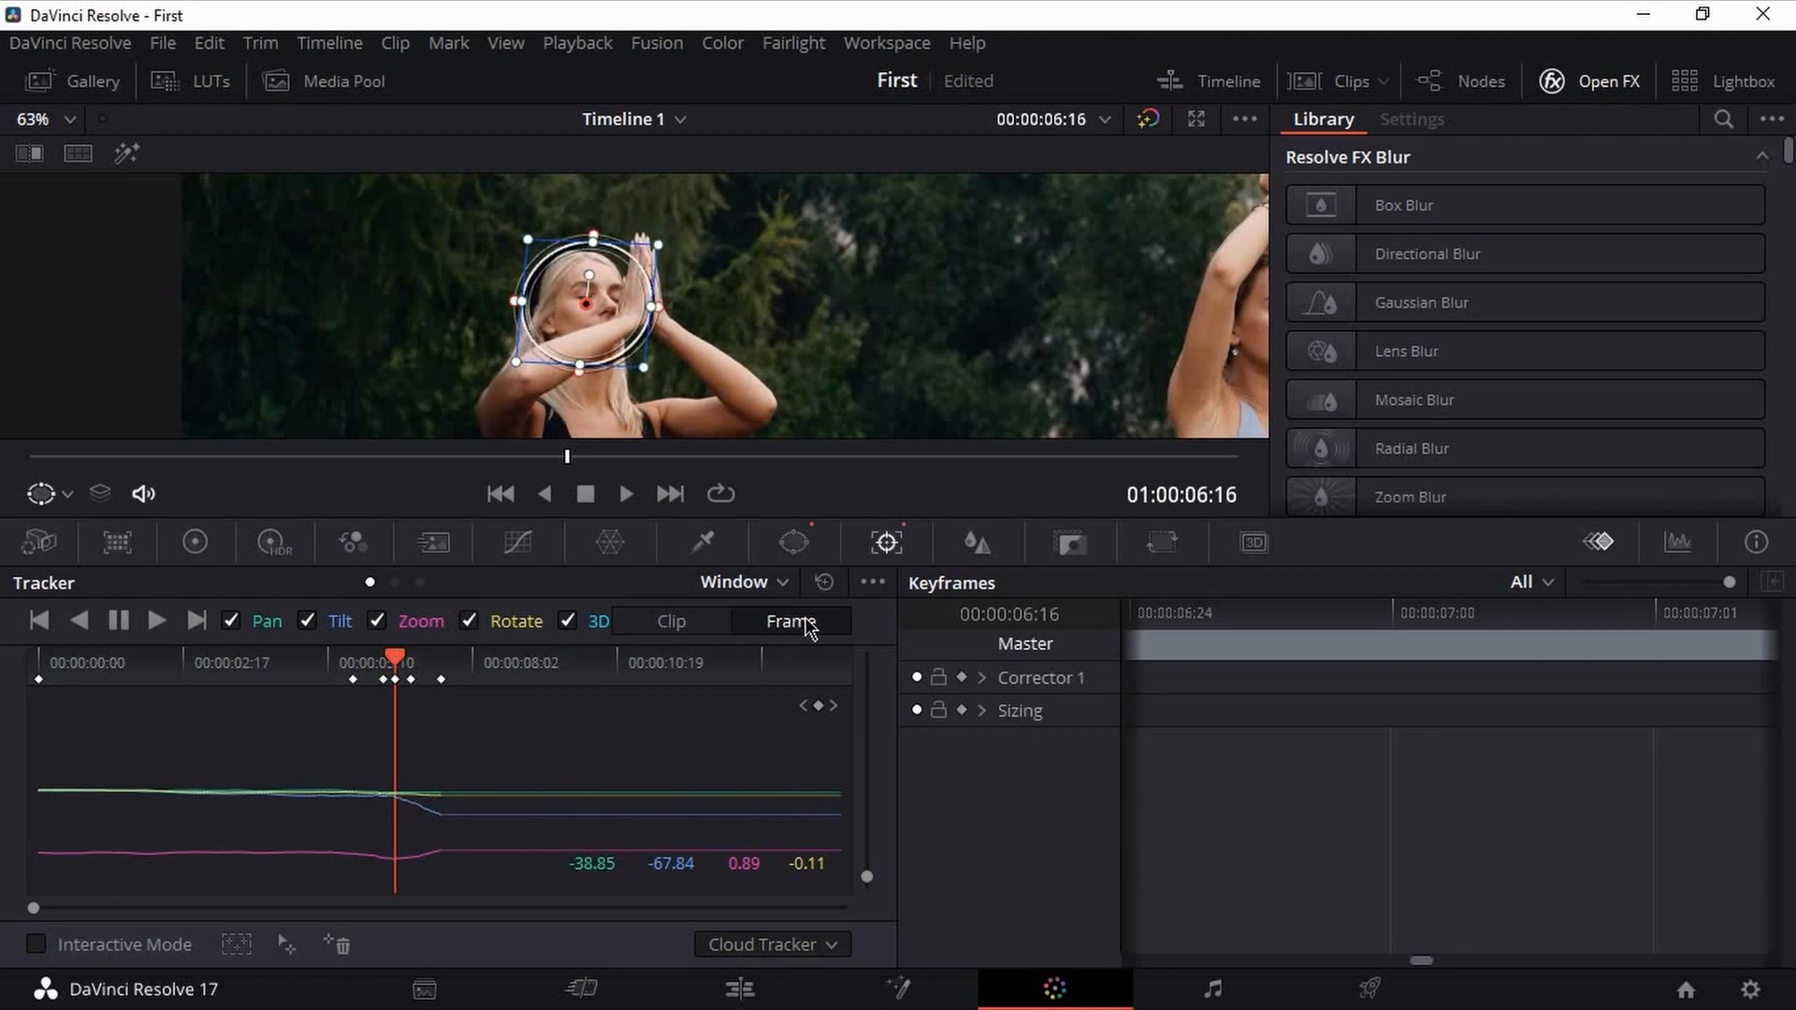
pyautogui.moveTo(587, 316); pyautogui.dragTo(587, 307)
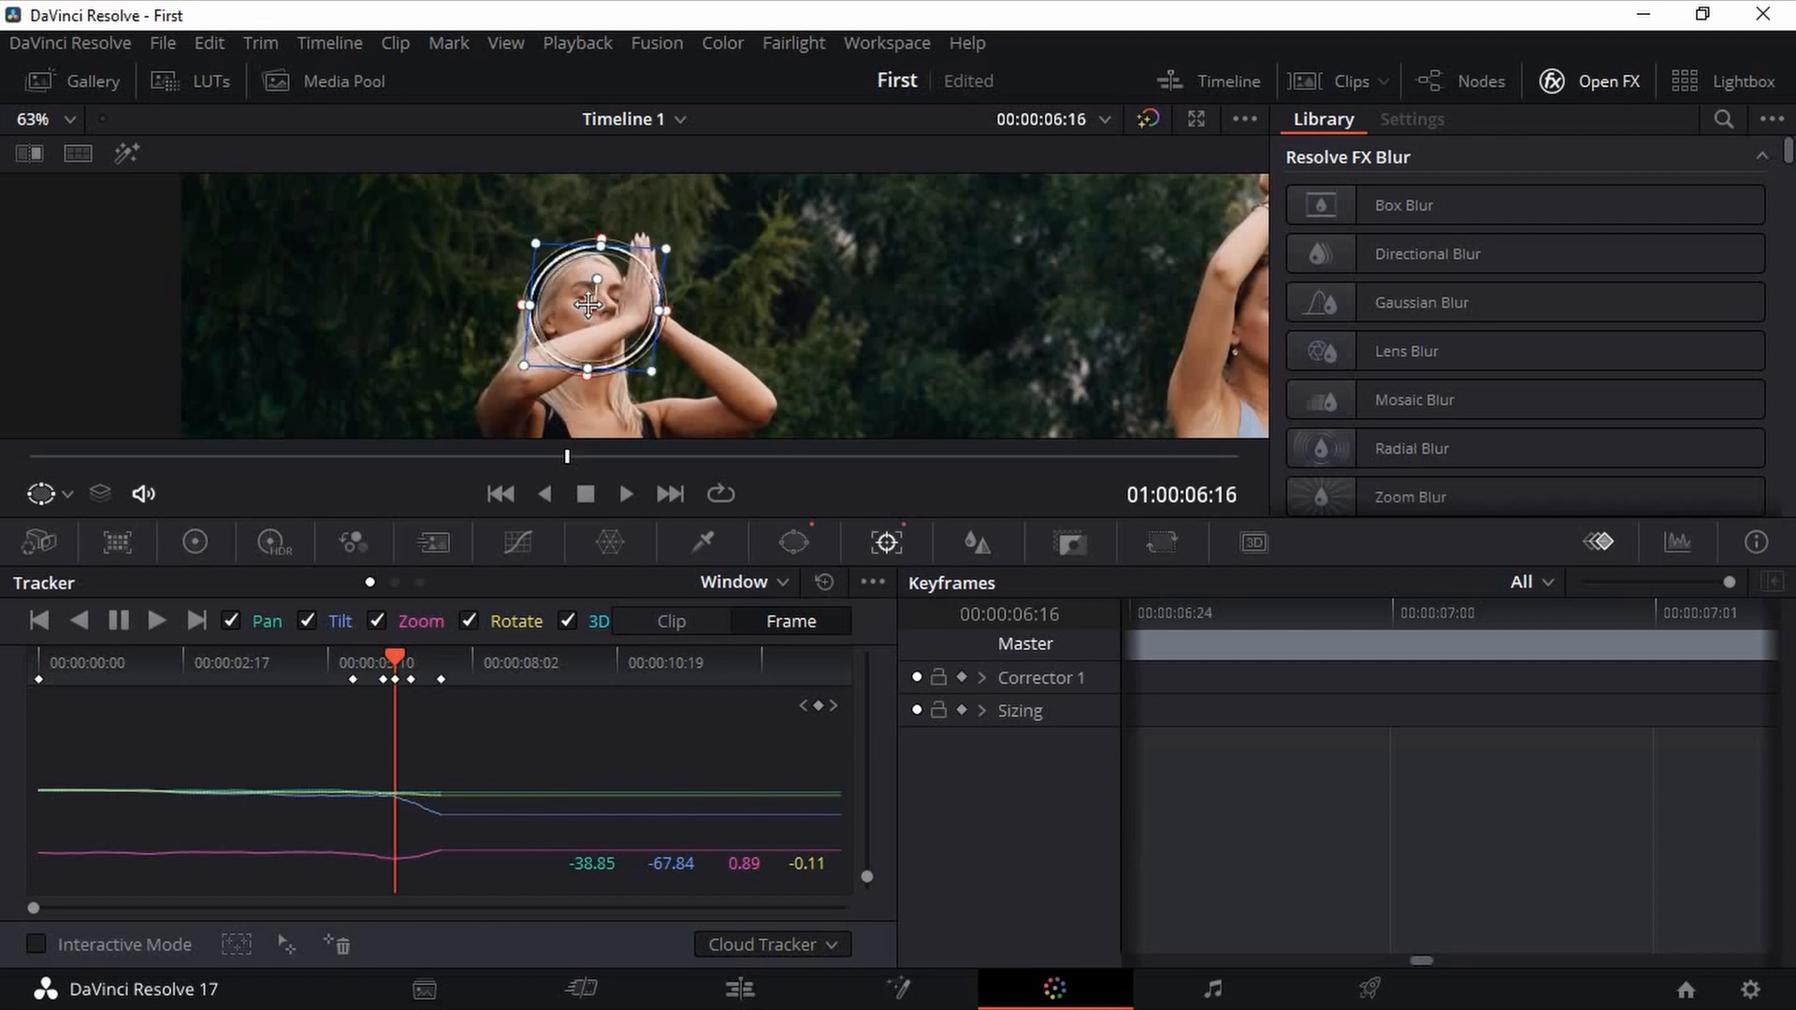
pyautogui.moveTo(585, 305); pyautogui.dragTo(586, 308)
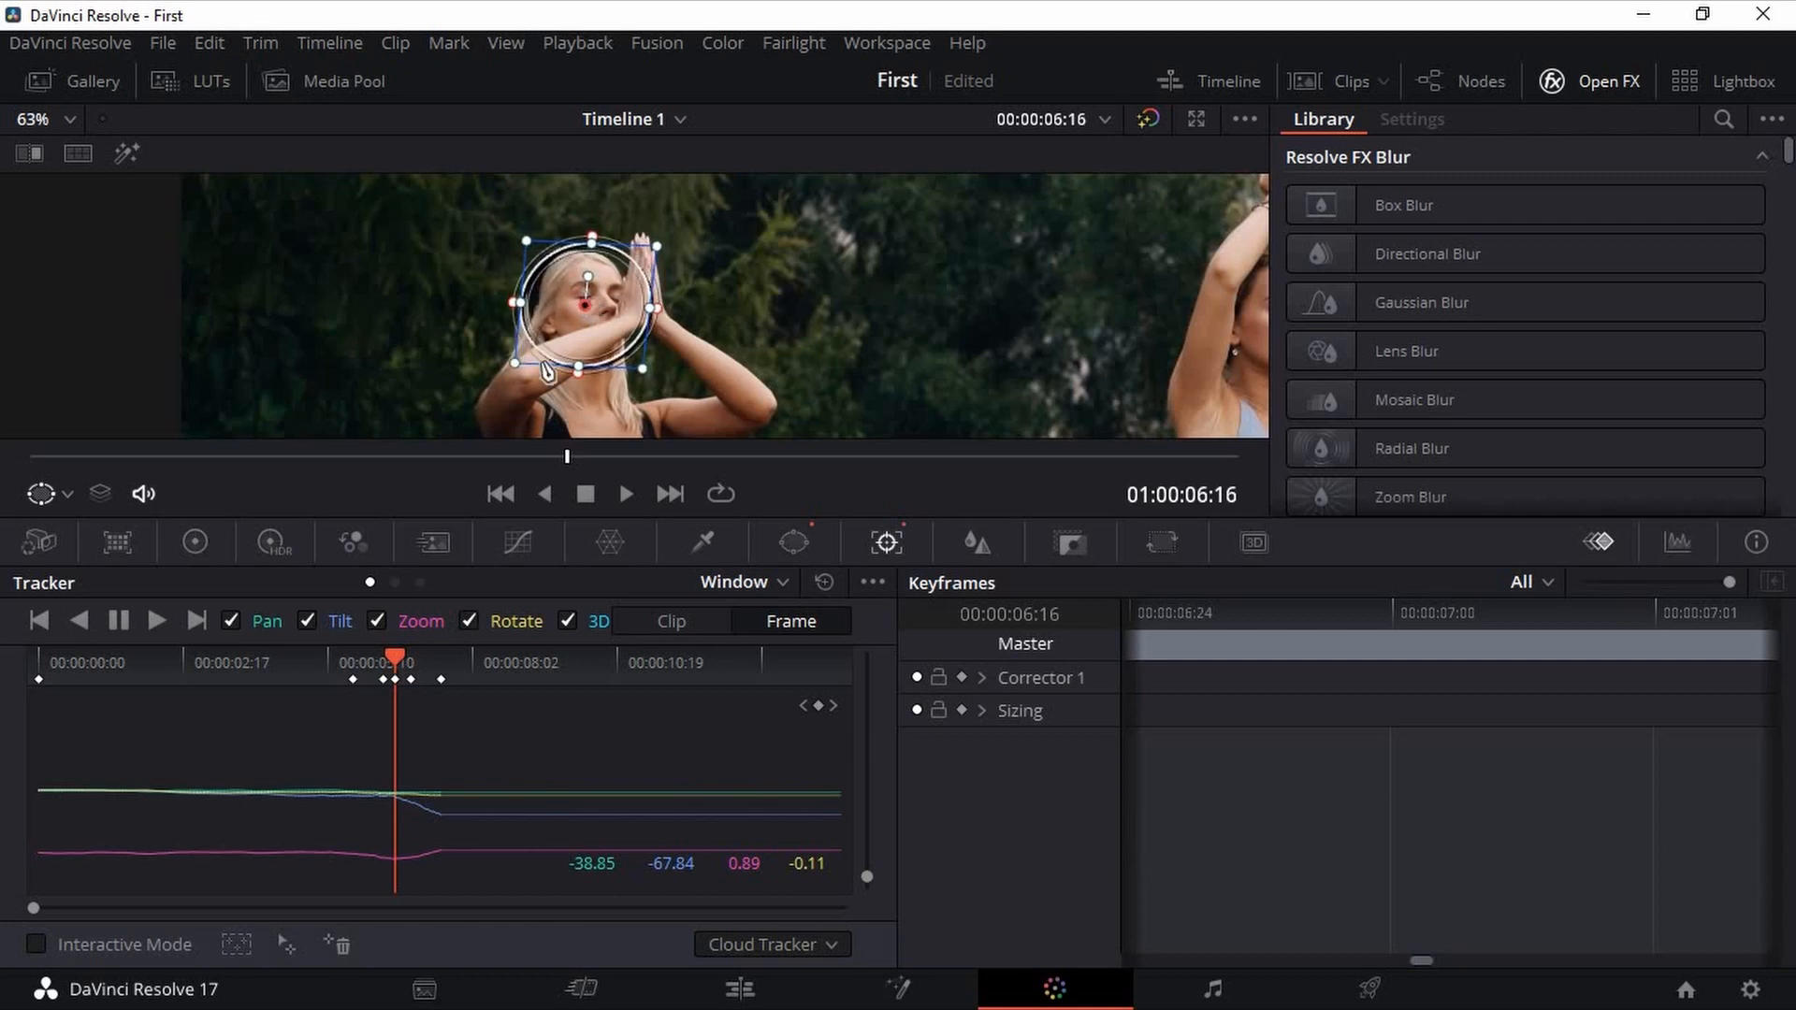
# - Track the window forward from 00:00:06:16 to the clip's end, refitting it to the blonde woman's face at 00:00:06:23 and 00:00:08:03
pyautogui.click(197, 622)
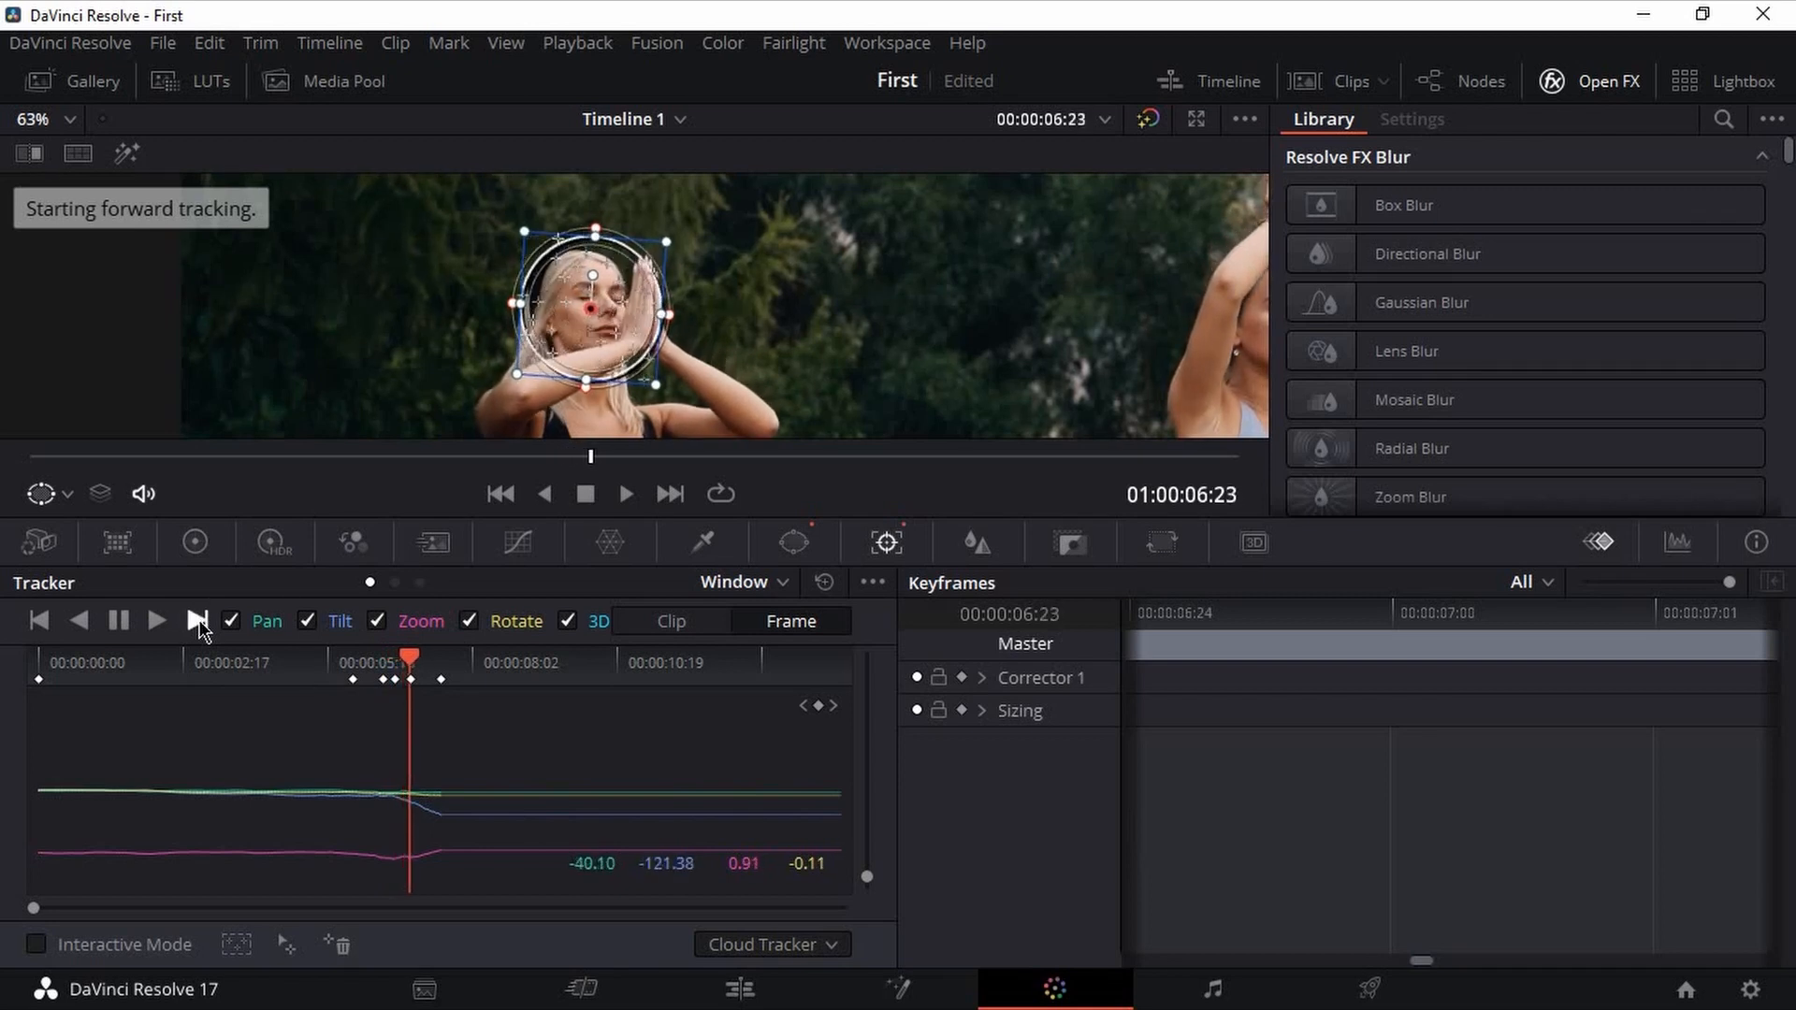
pyautogui.moveTo(597, 314); pyautogui.dragTo(596, 311)
pyautogui.click(157, 623)
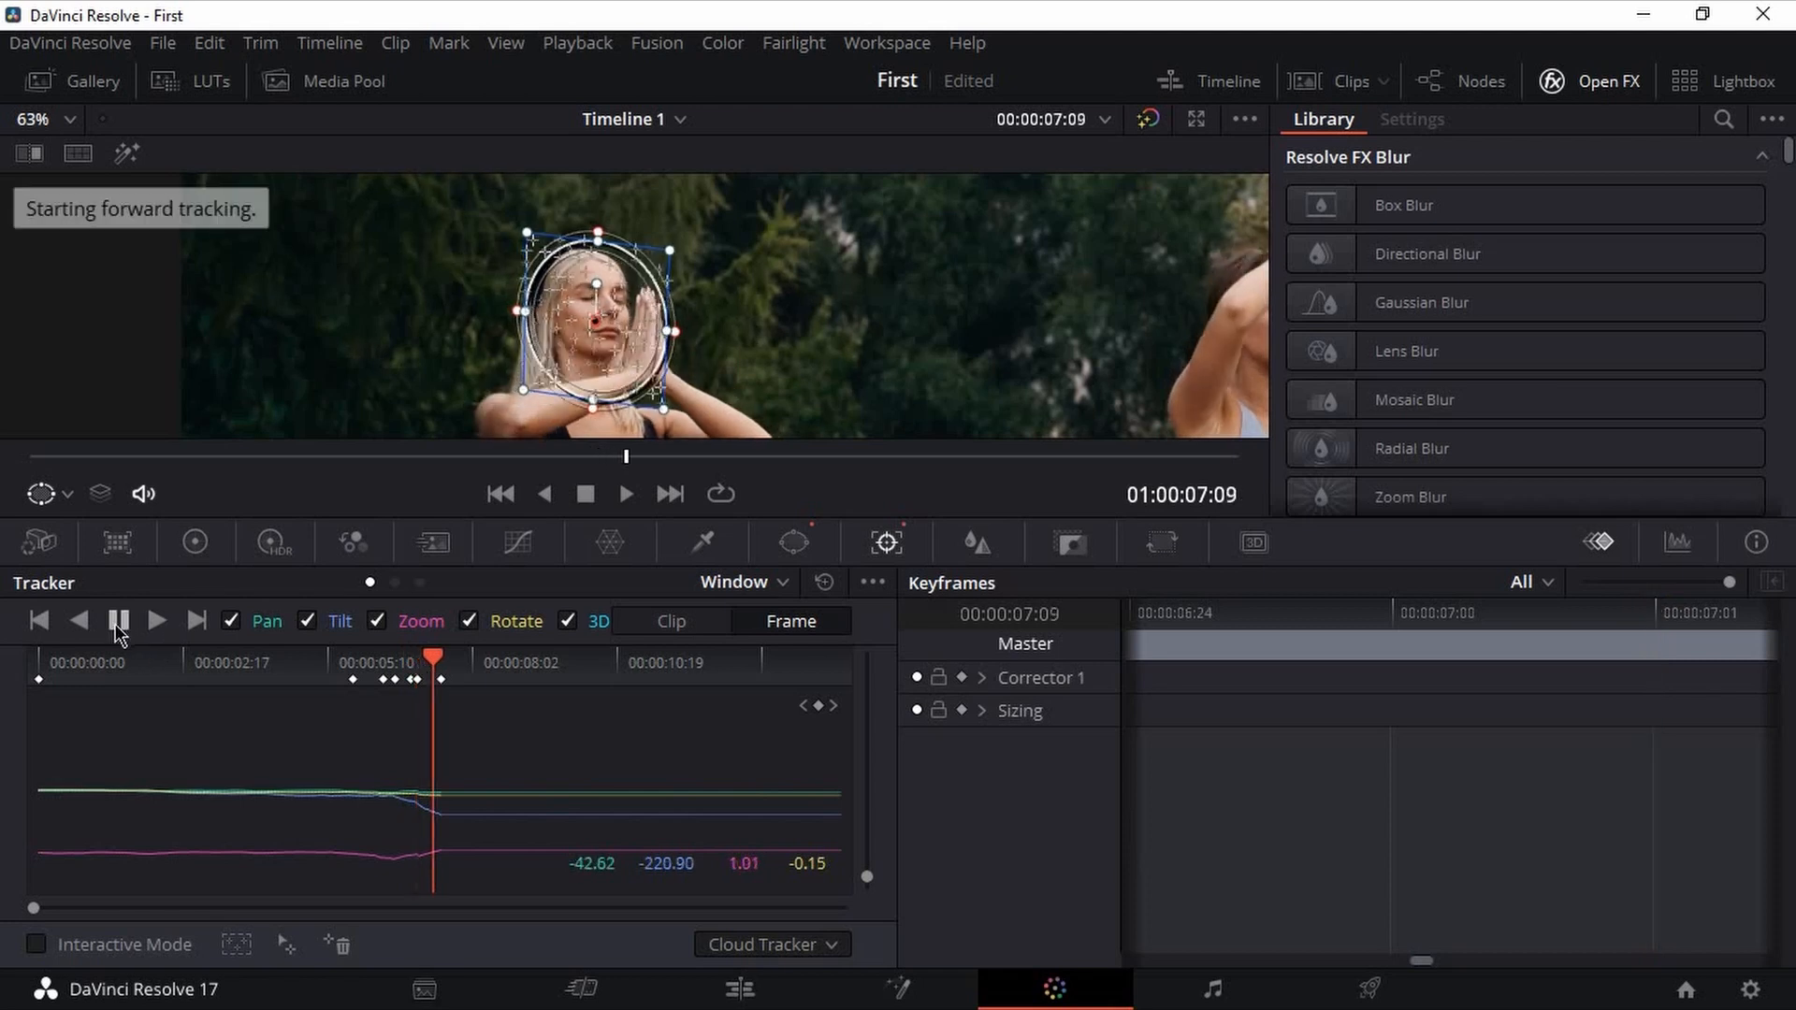
pyautogui.click(490, 358)
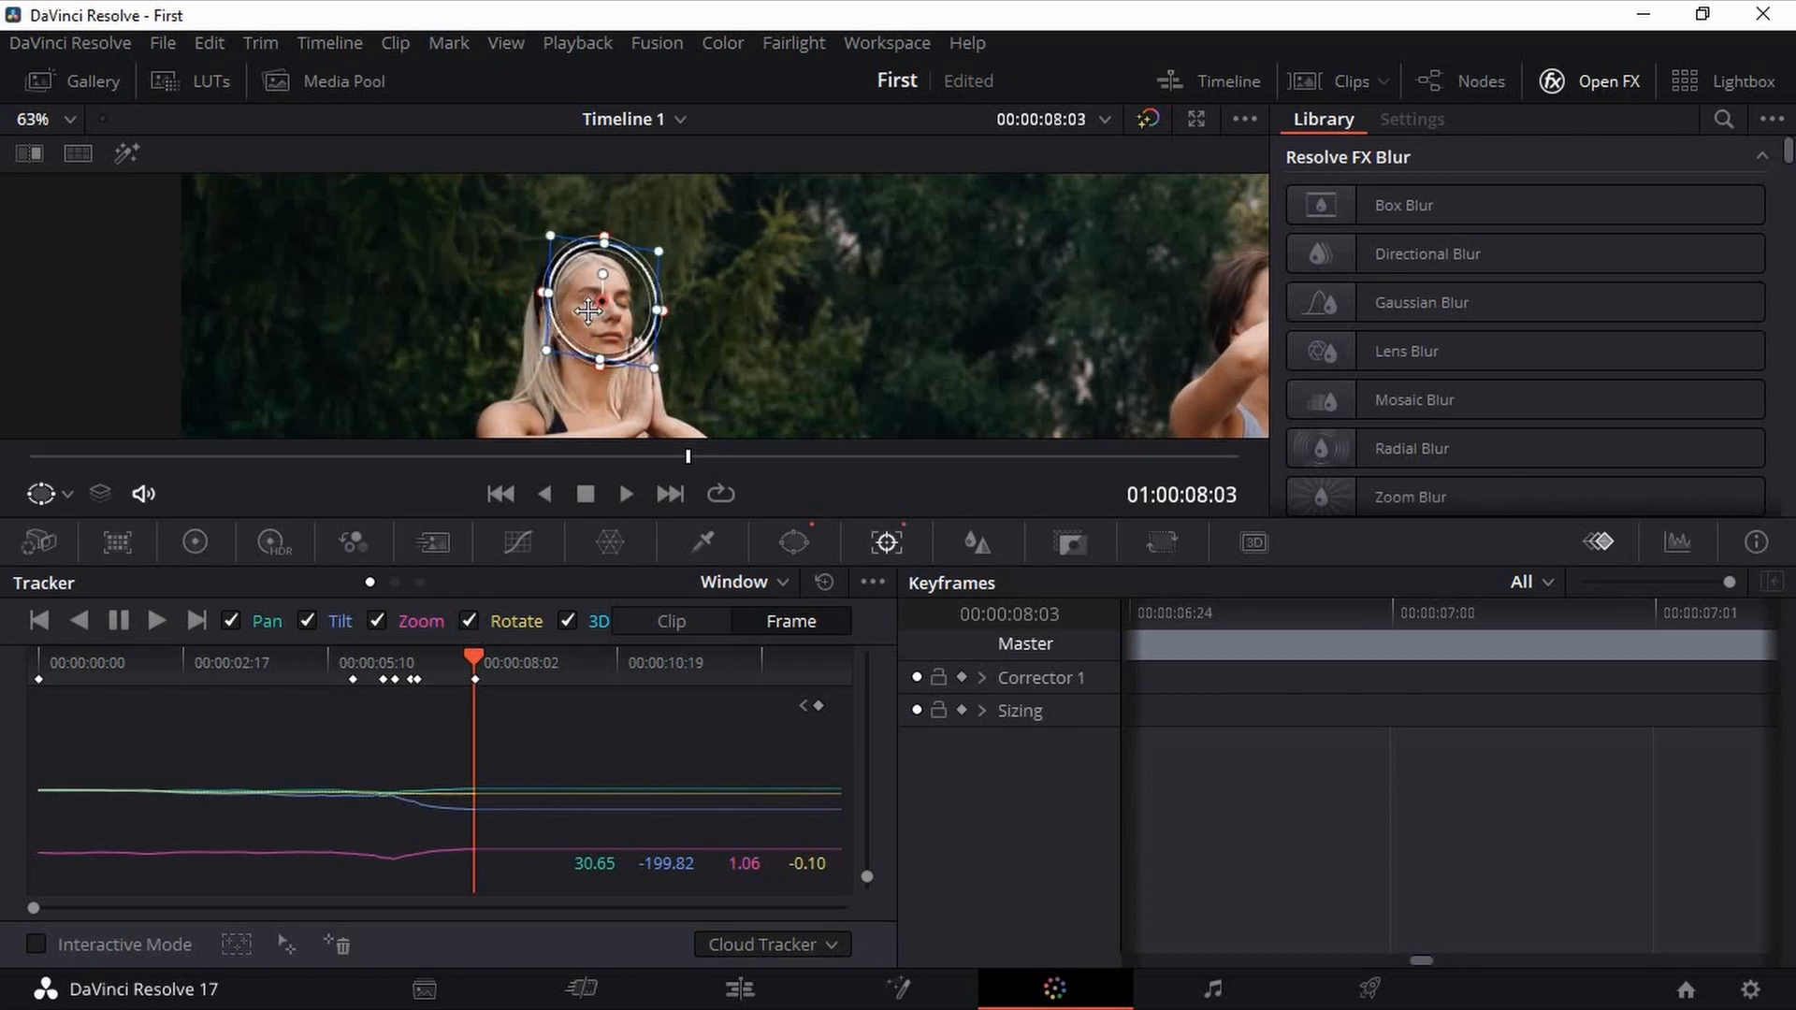
pyautogui.click(157, 622)
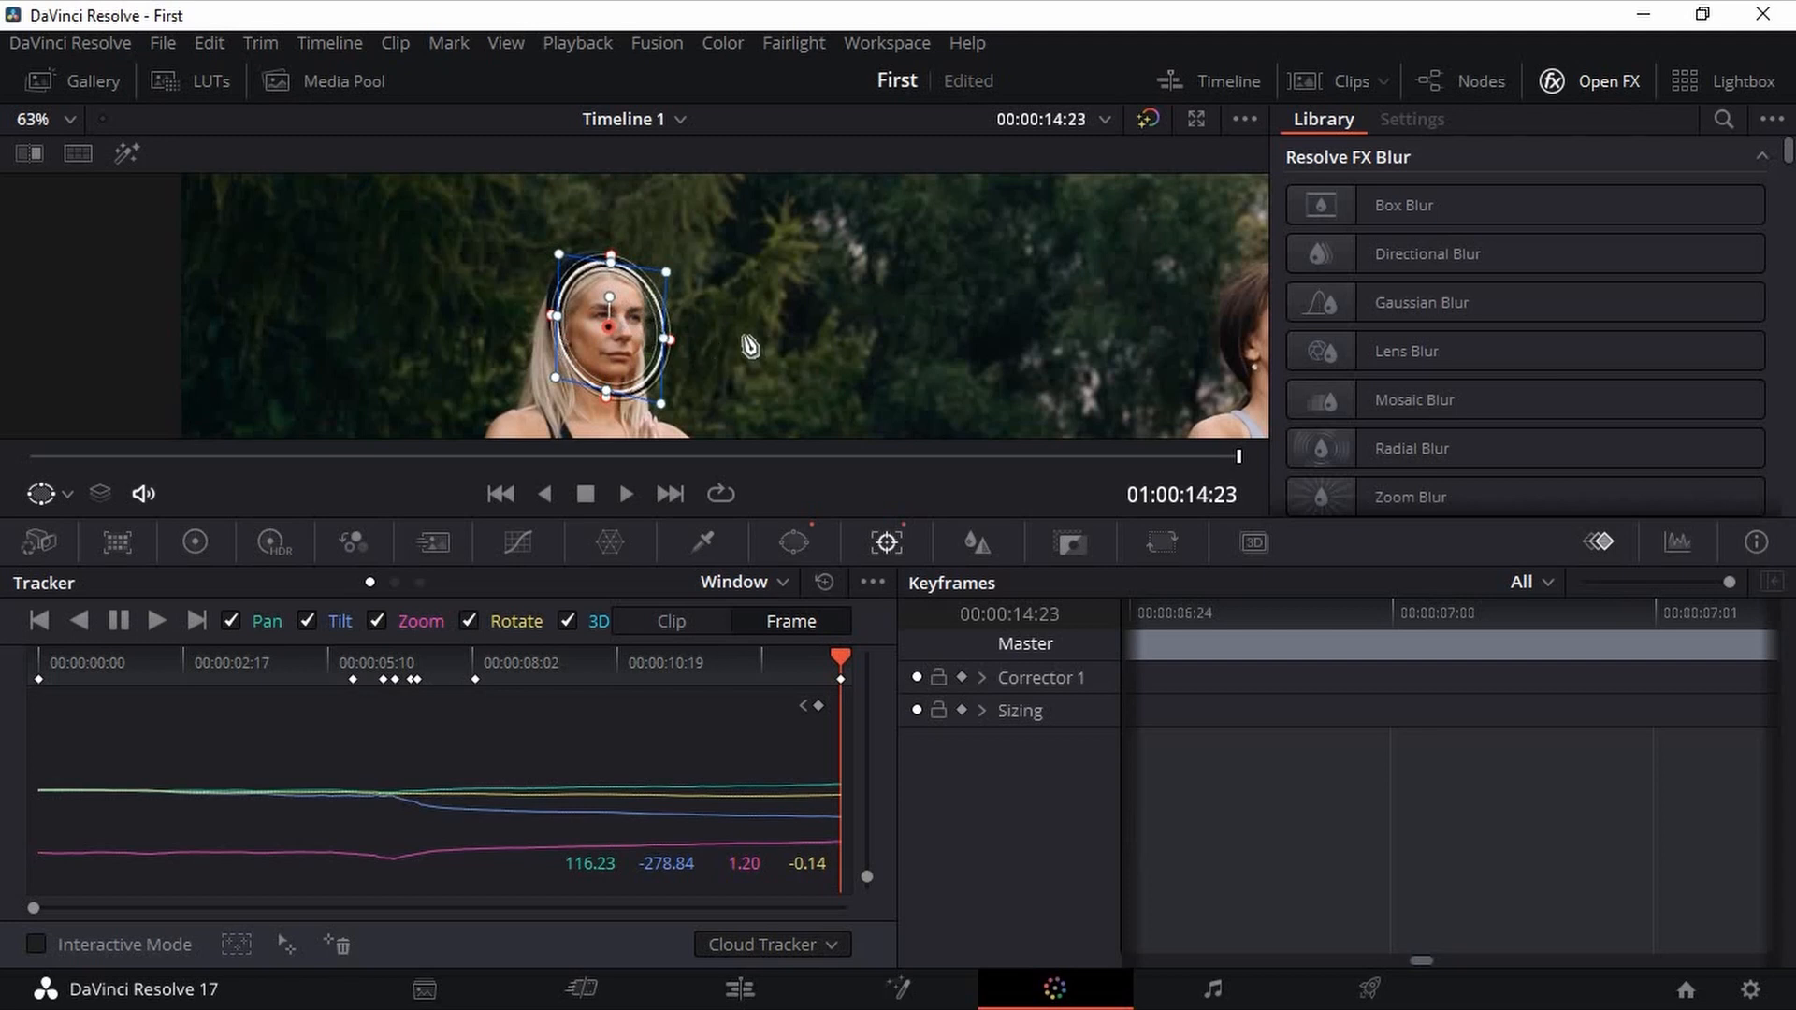
# - Enlarge and reposition the circular window around the blonde woman's head on the last frame, 00:00:14:23
pyautogui.scroll(-2, 751, 347)
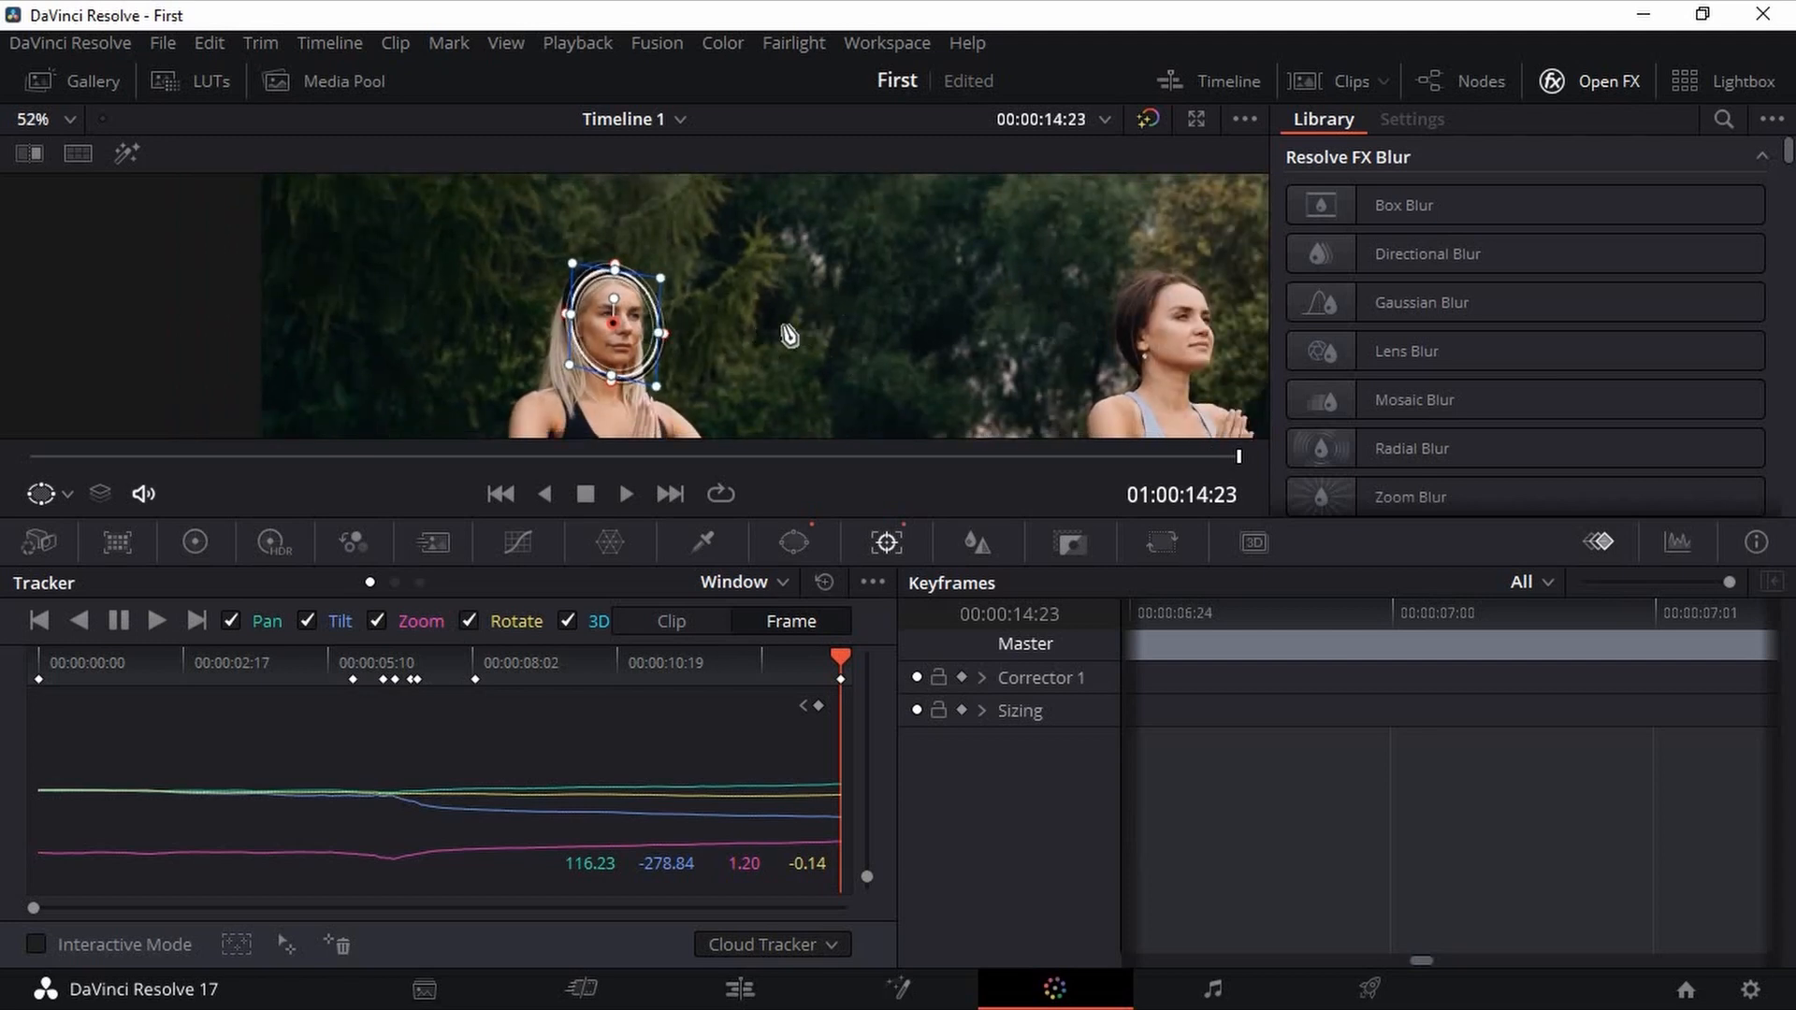
pyautogui.moveTo(660, 369); pyautogui.dragTo(728, 361)
pyautogui.scroll(2, 728, 361)
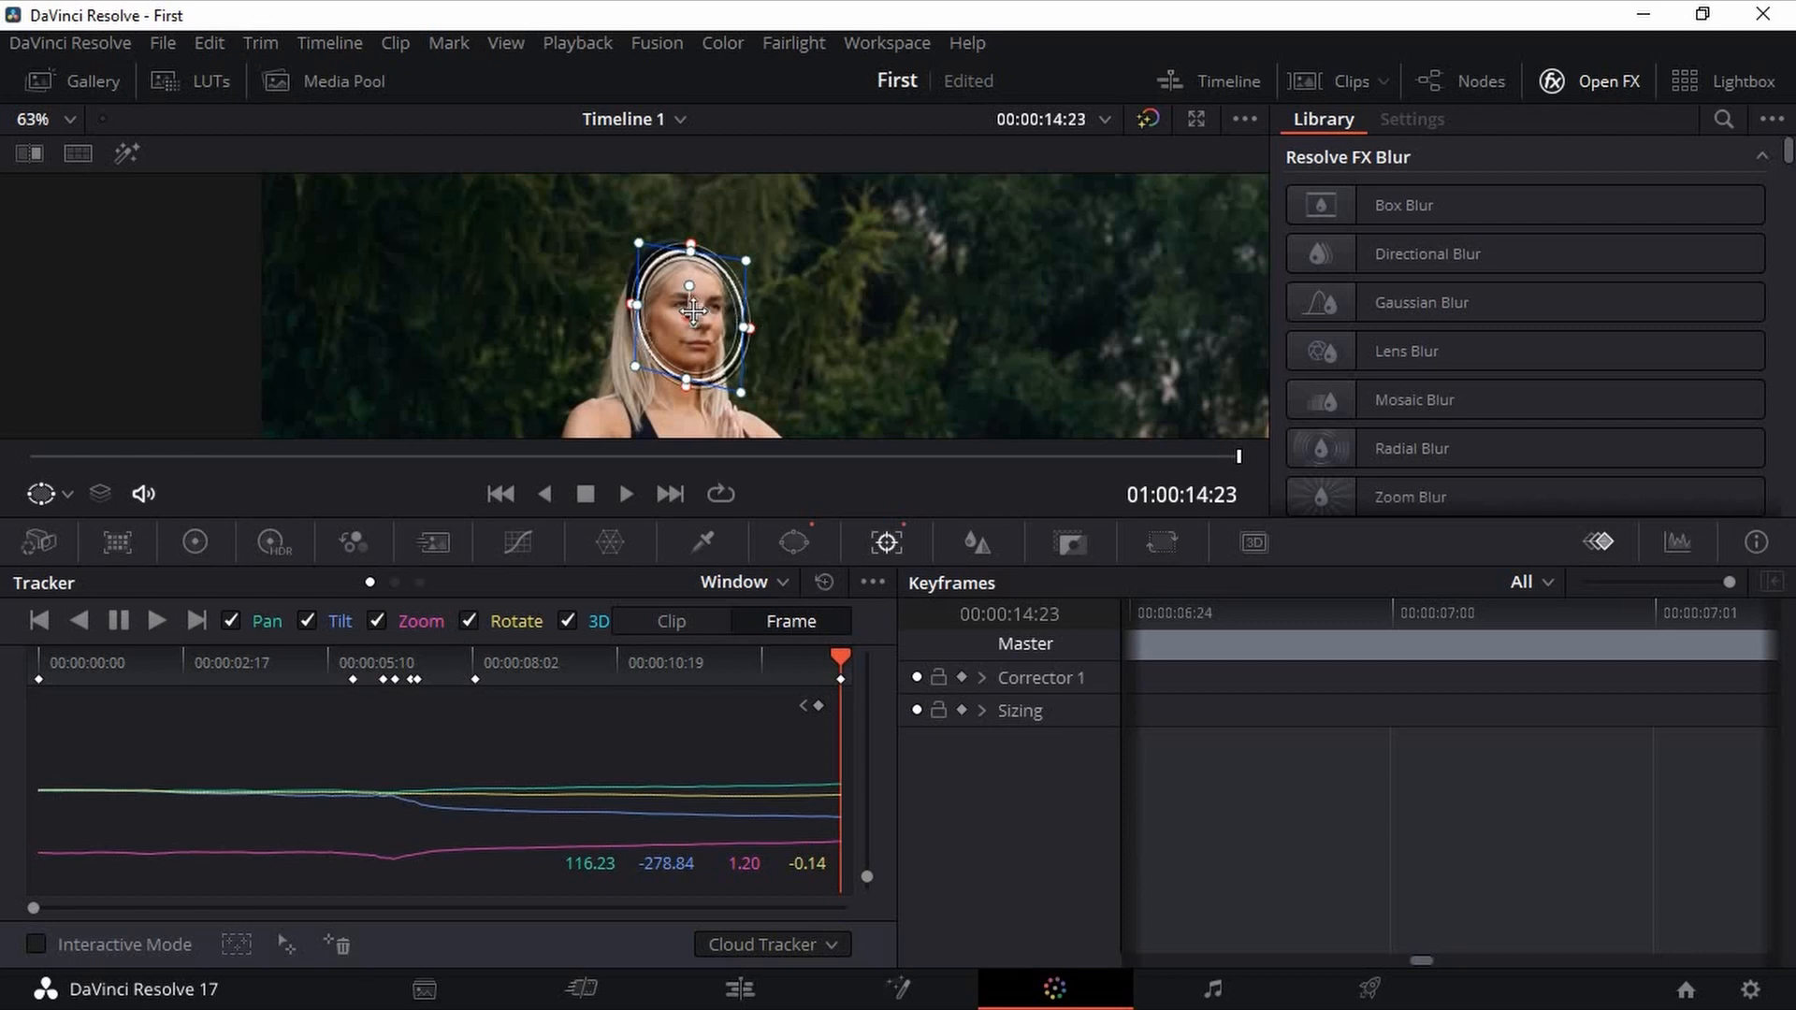
pyautogui.moveTo(693, 311); pyautogui.dragTo(619, 296)
pyautogui.moveTo(683, 374); pyautogui.dragTo(683, 380)
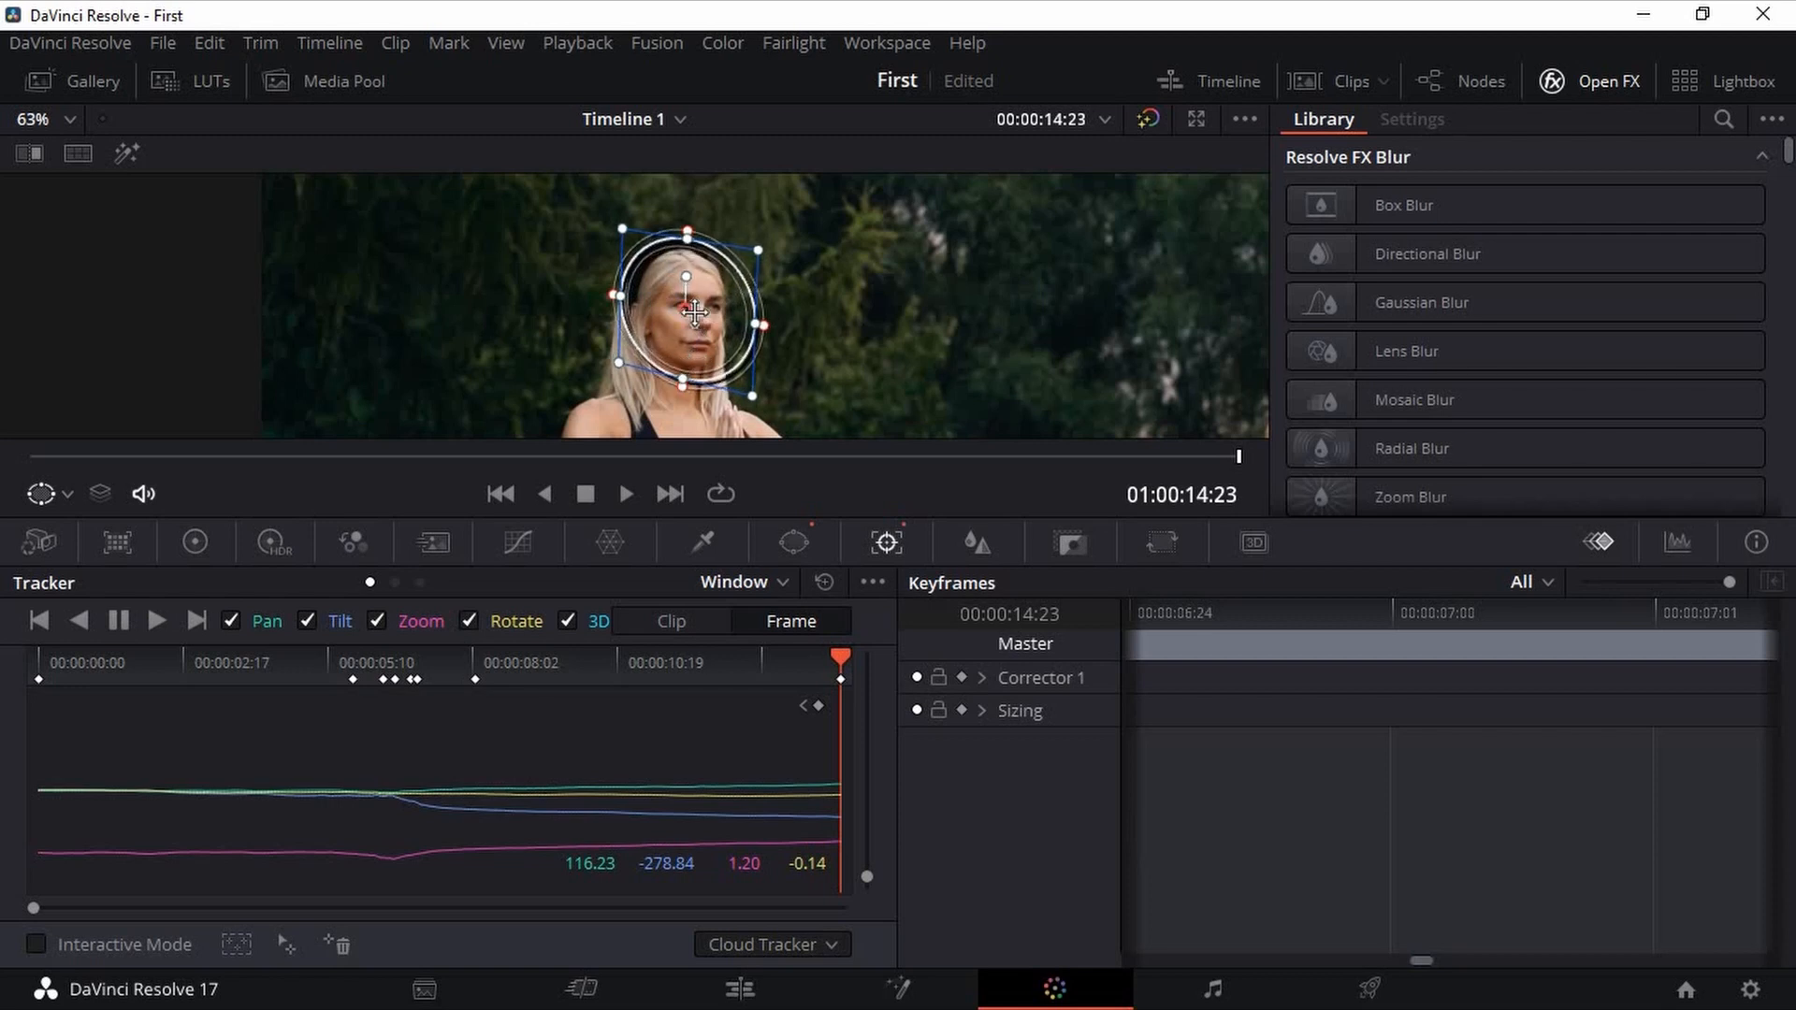
pyautogui.moveTo(693, 312); pyautogui.dragTo(685, 318)
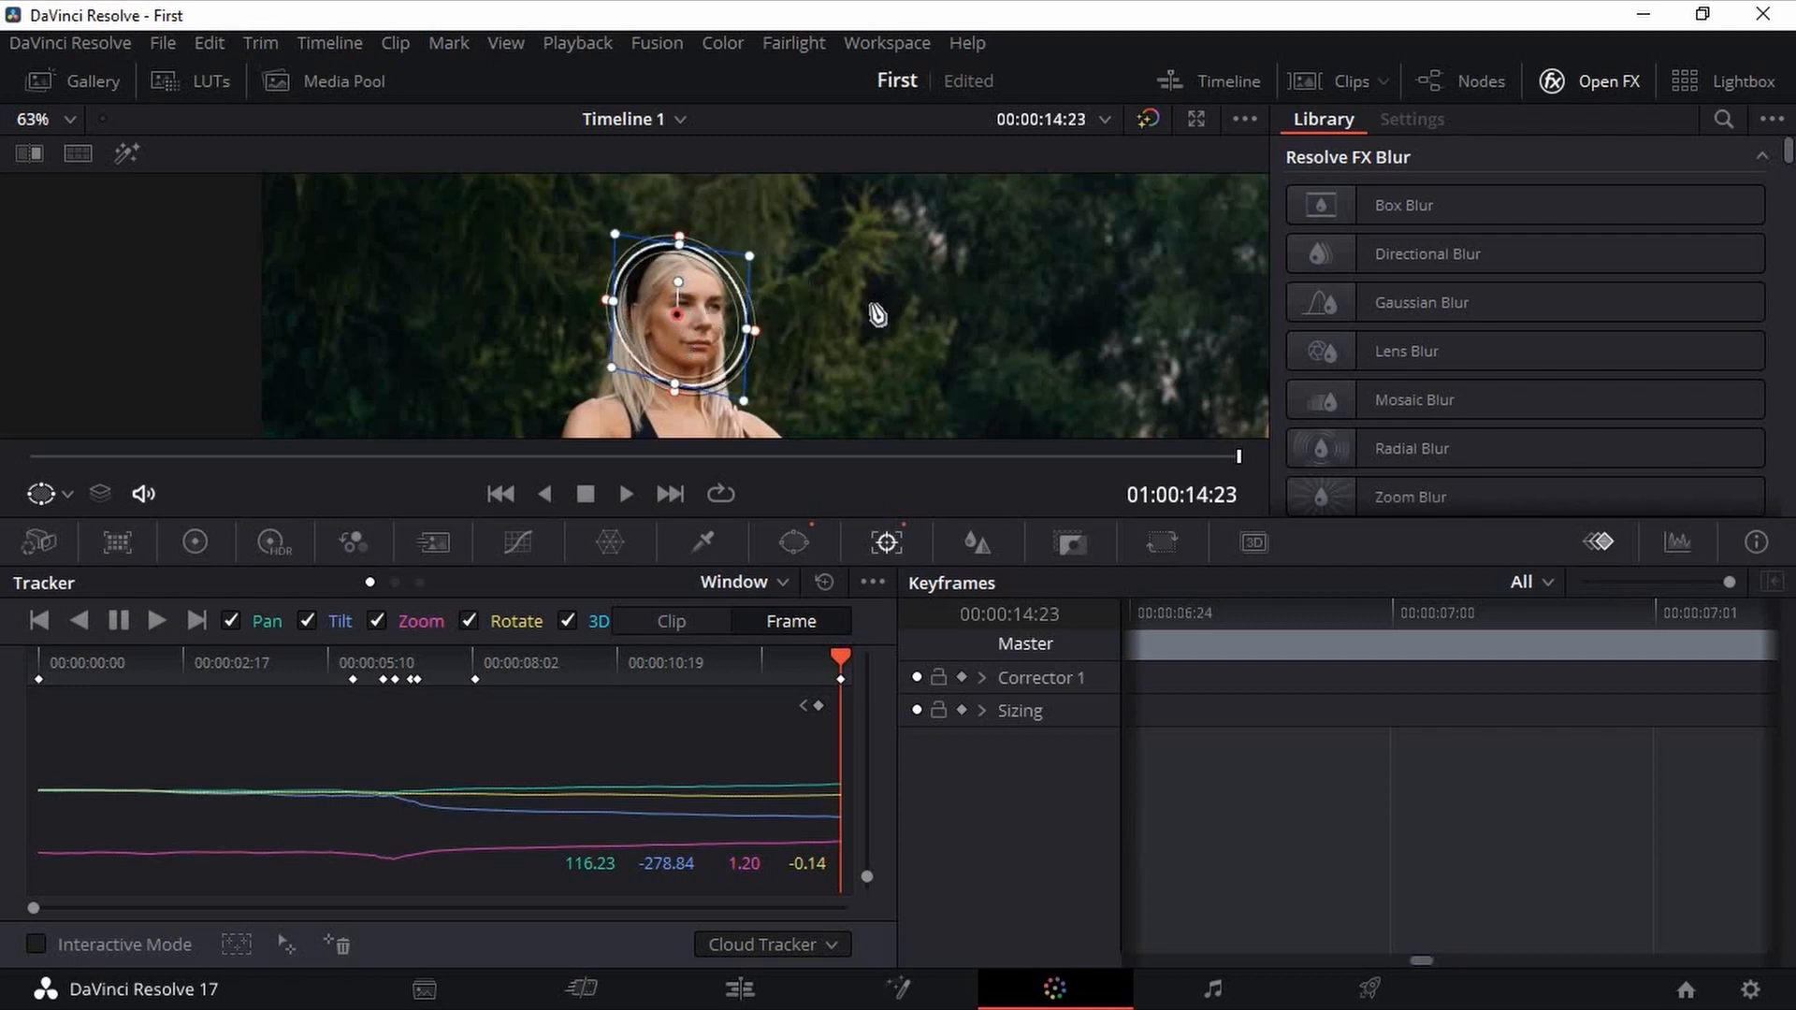
pyautogui.scroll(-2, 876, 314)
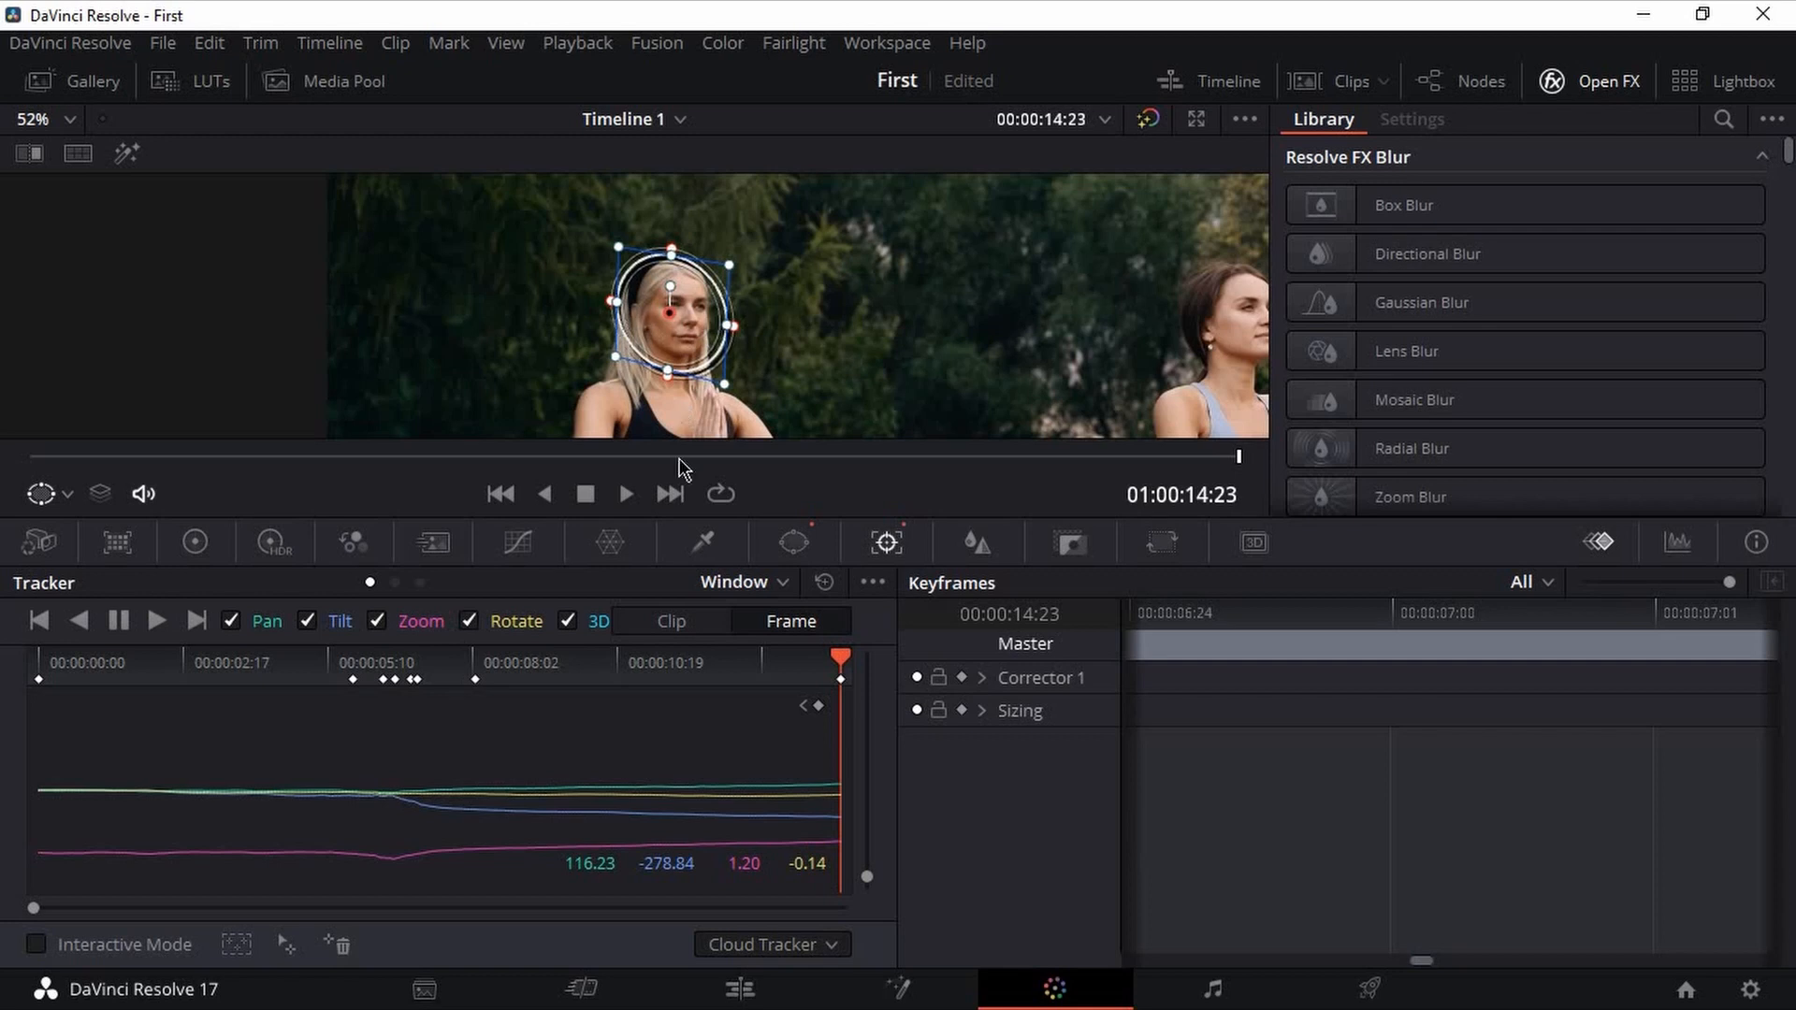
# - Return to the clip's first frame and play the clip to check how the window follows the blonde woman's head
pyautogui.click(20, 458)
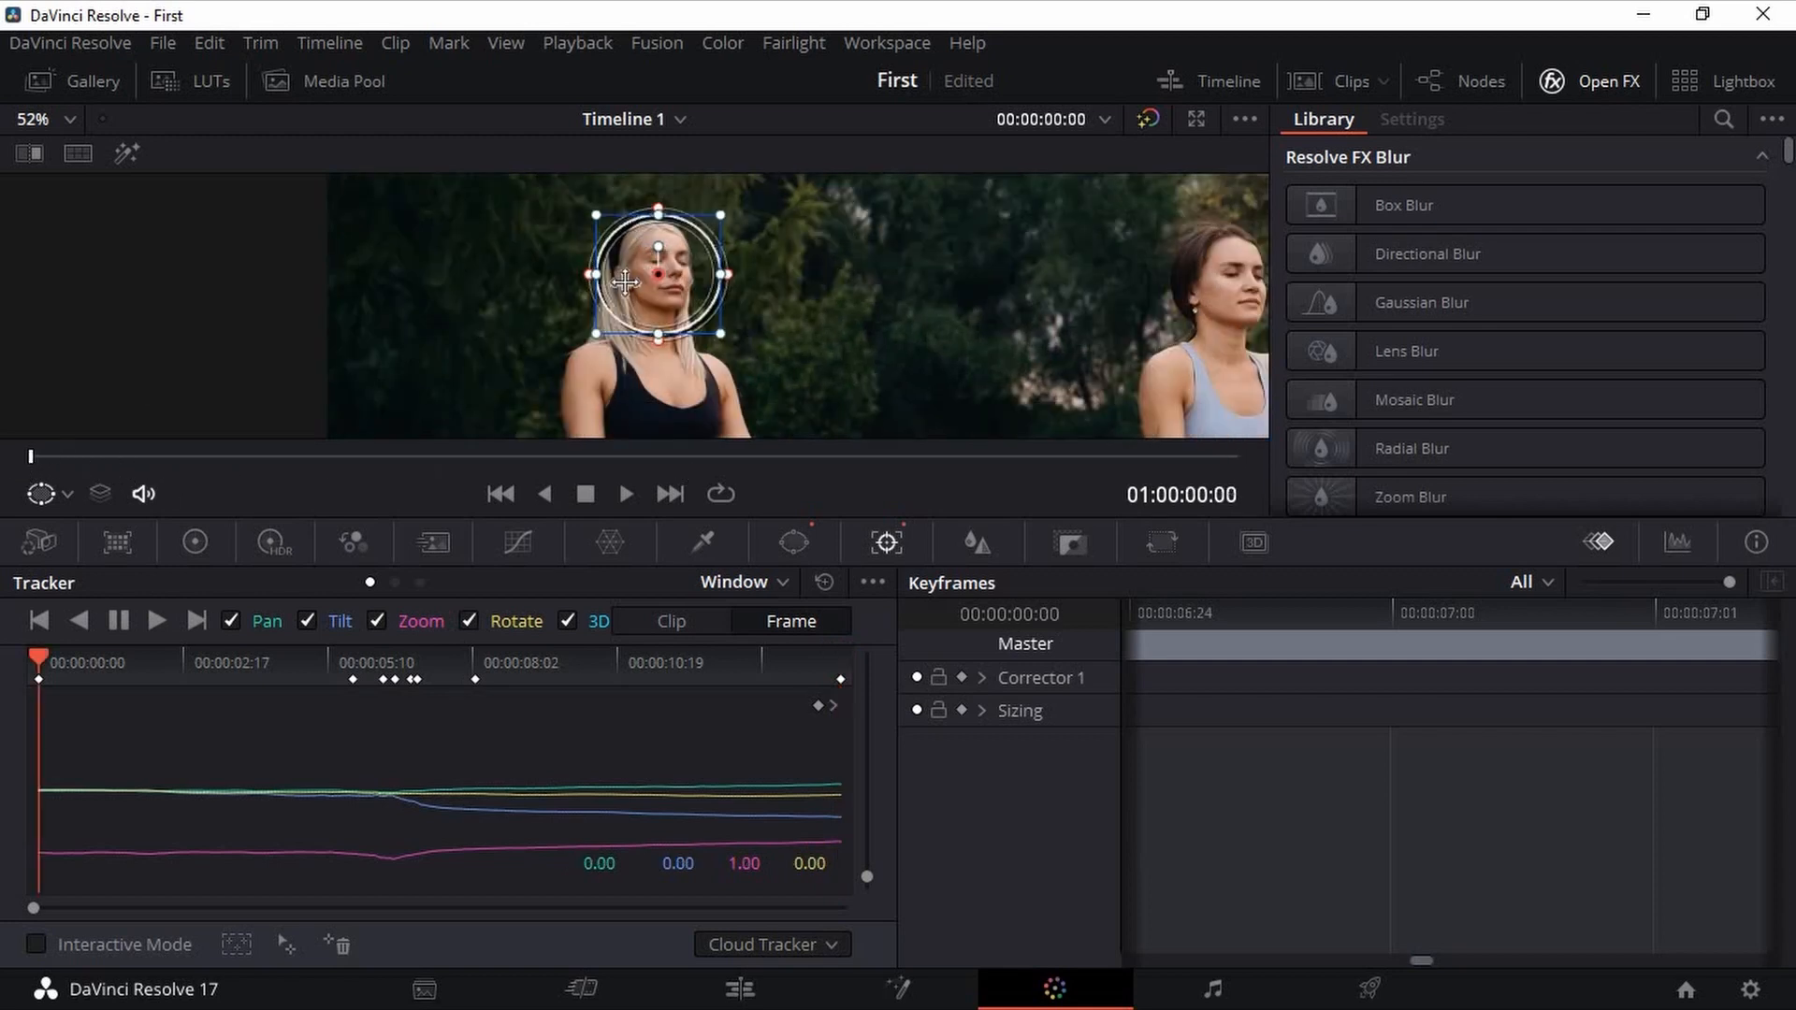
pyautogui.scroll(-1, 653, 273)
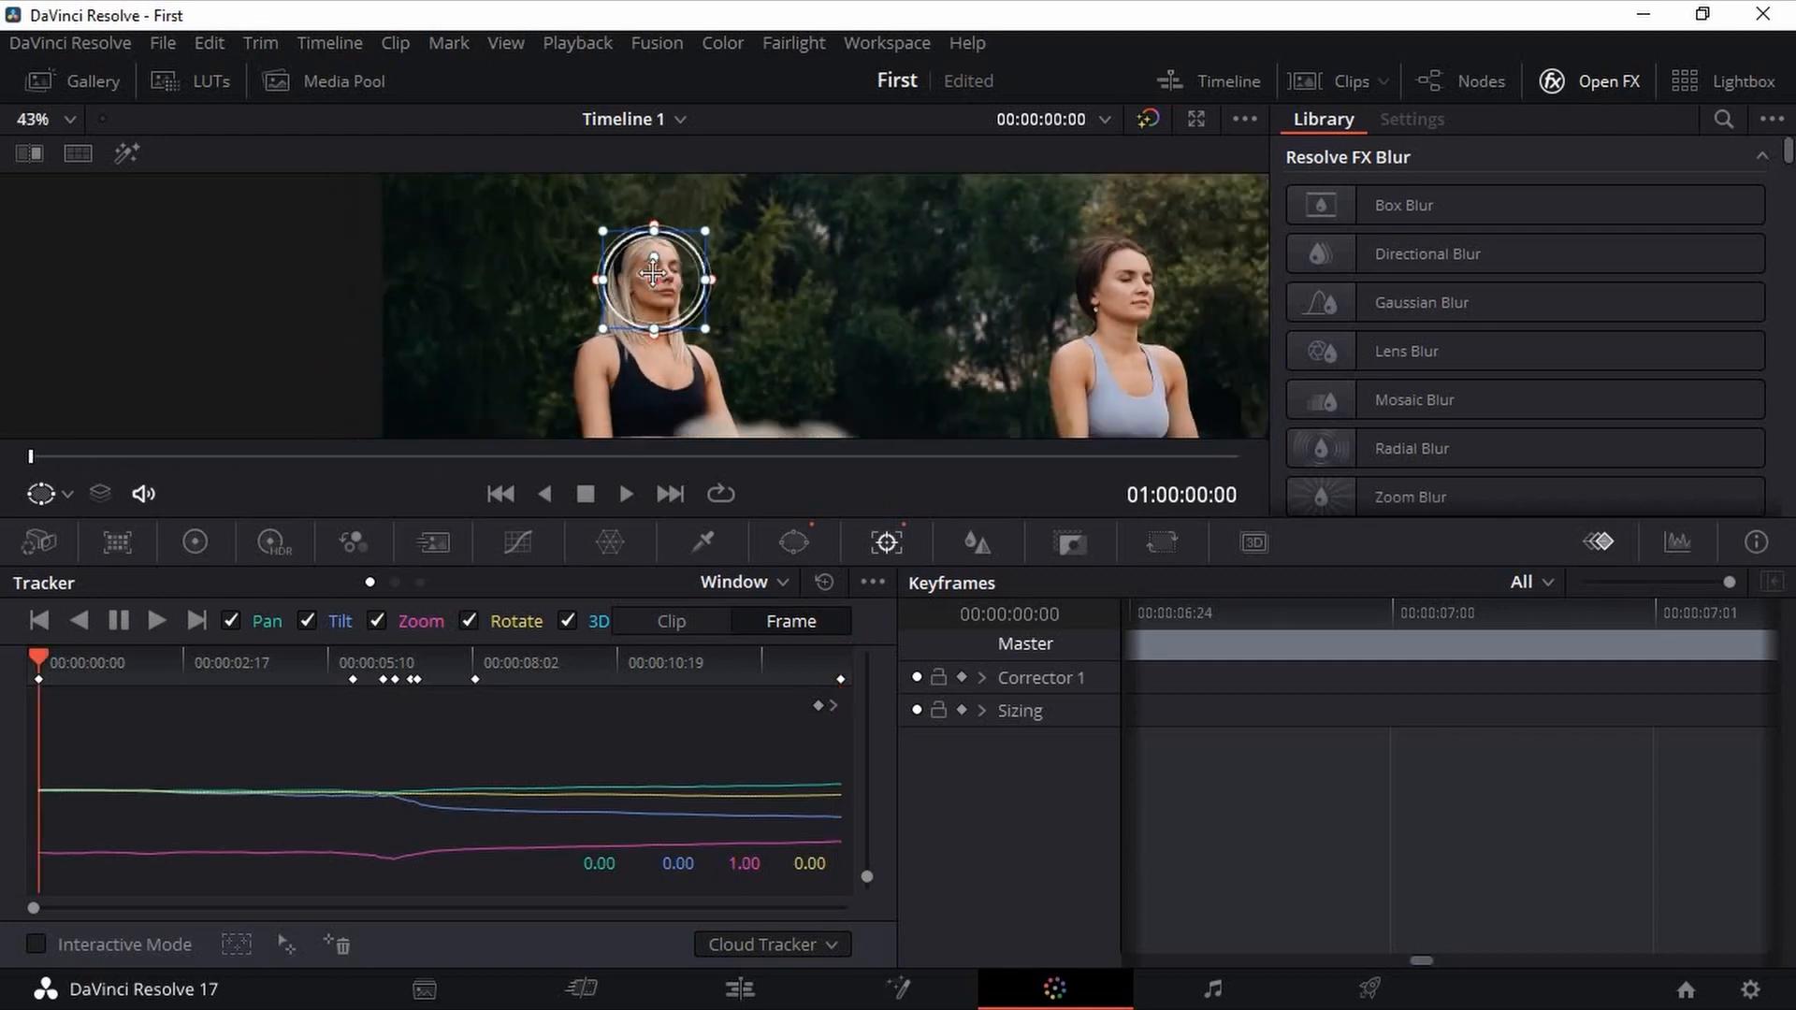
pyautogui.click(977, 542)
pyautogui.click(886, 542)
pyautogui.scroll(-1, 727, 299)
pyautogui.press('space')
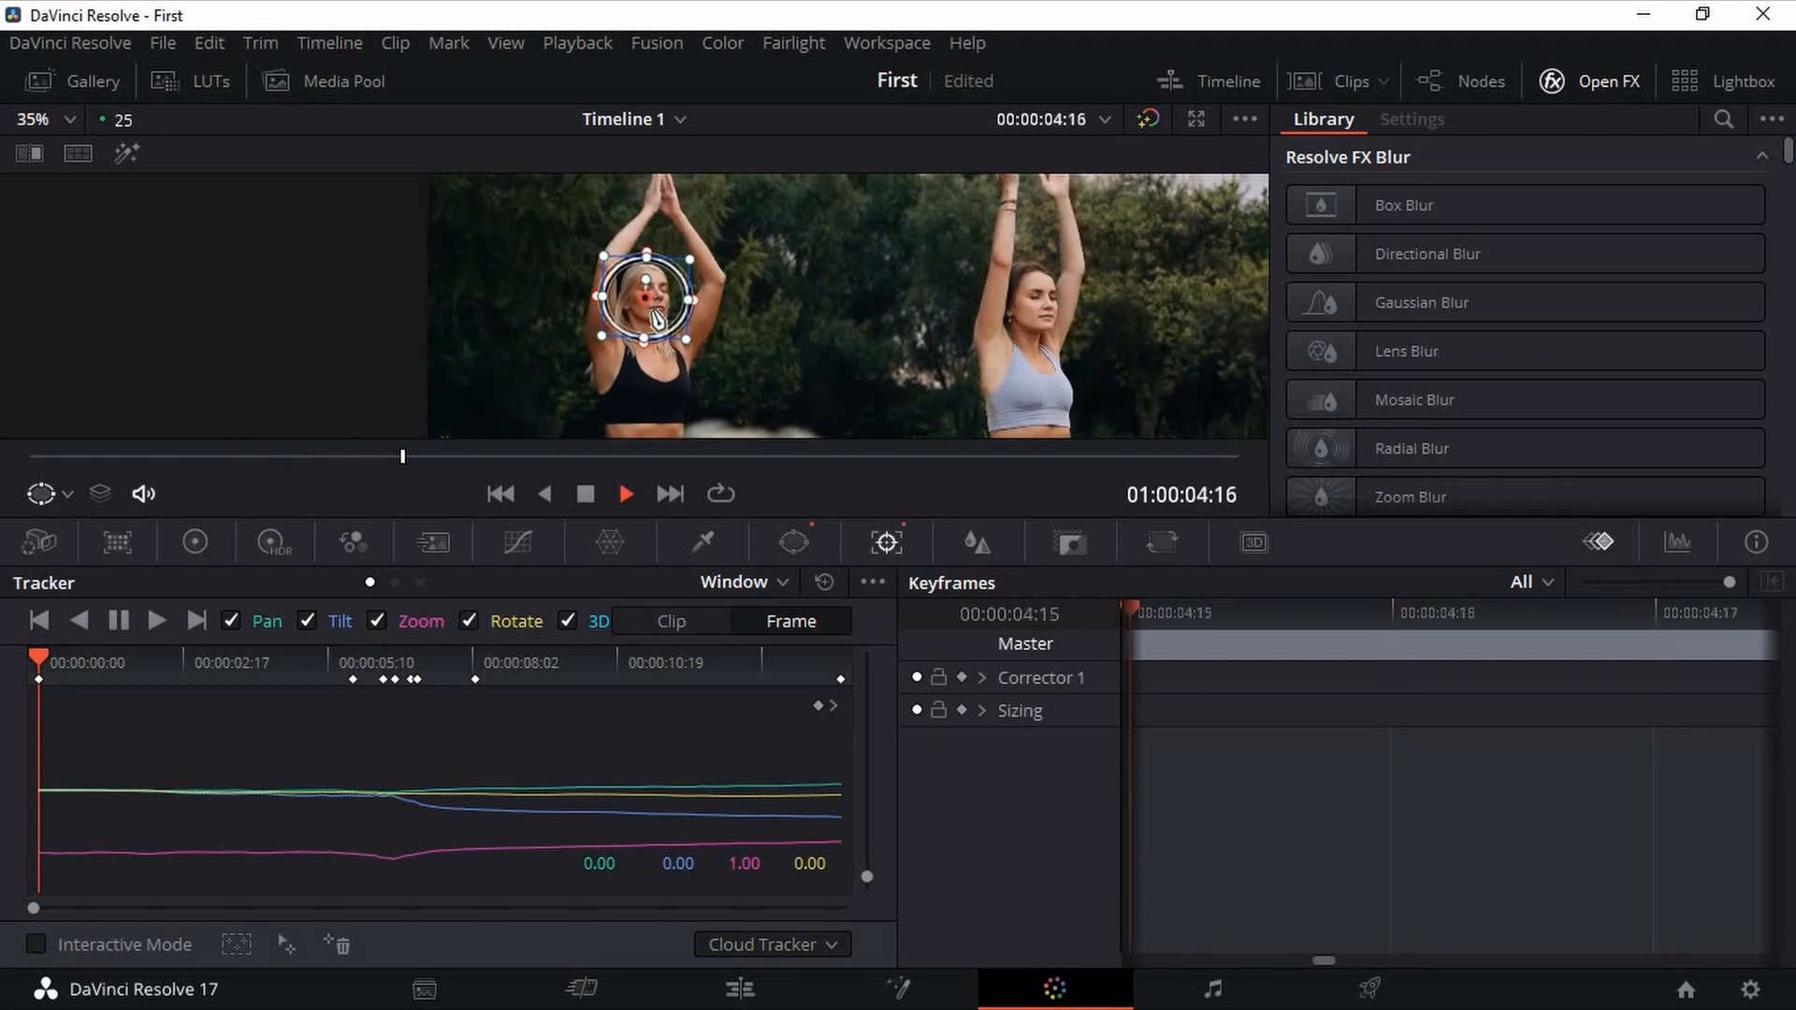
pyautogui.press('space')
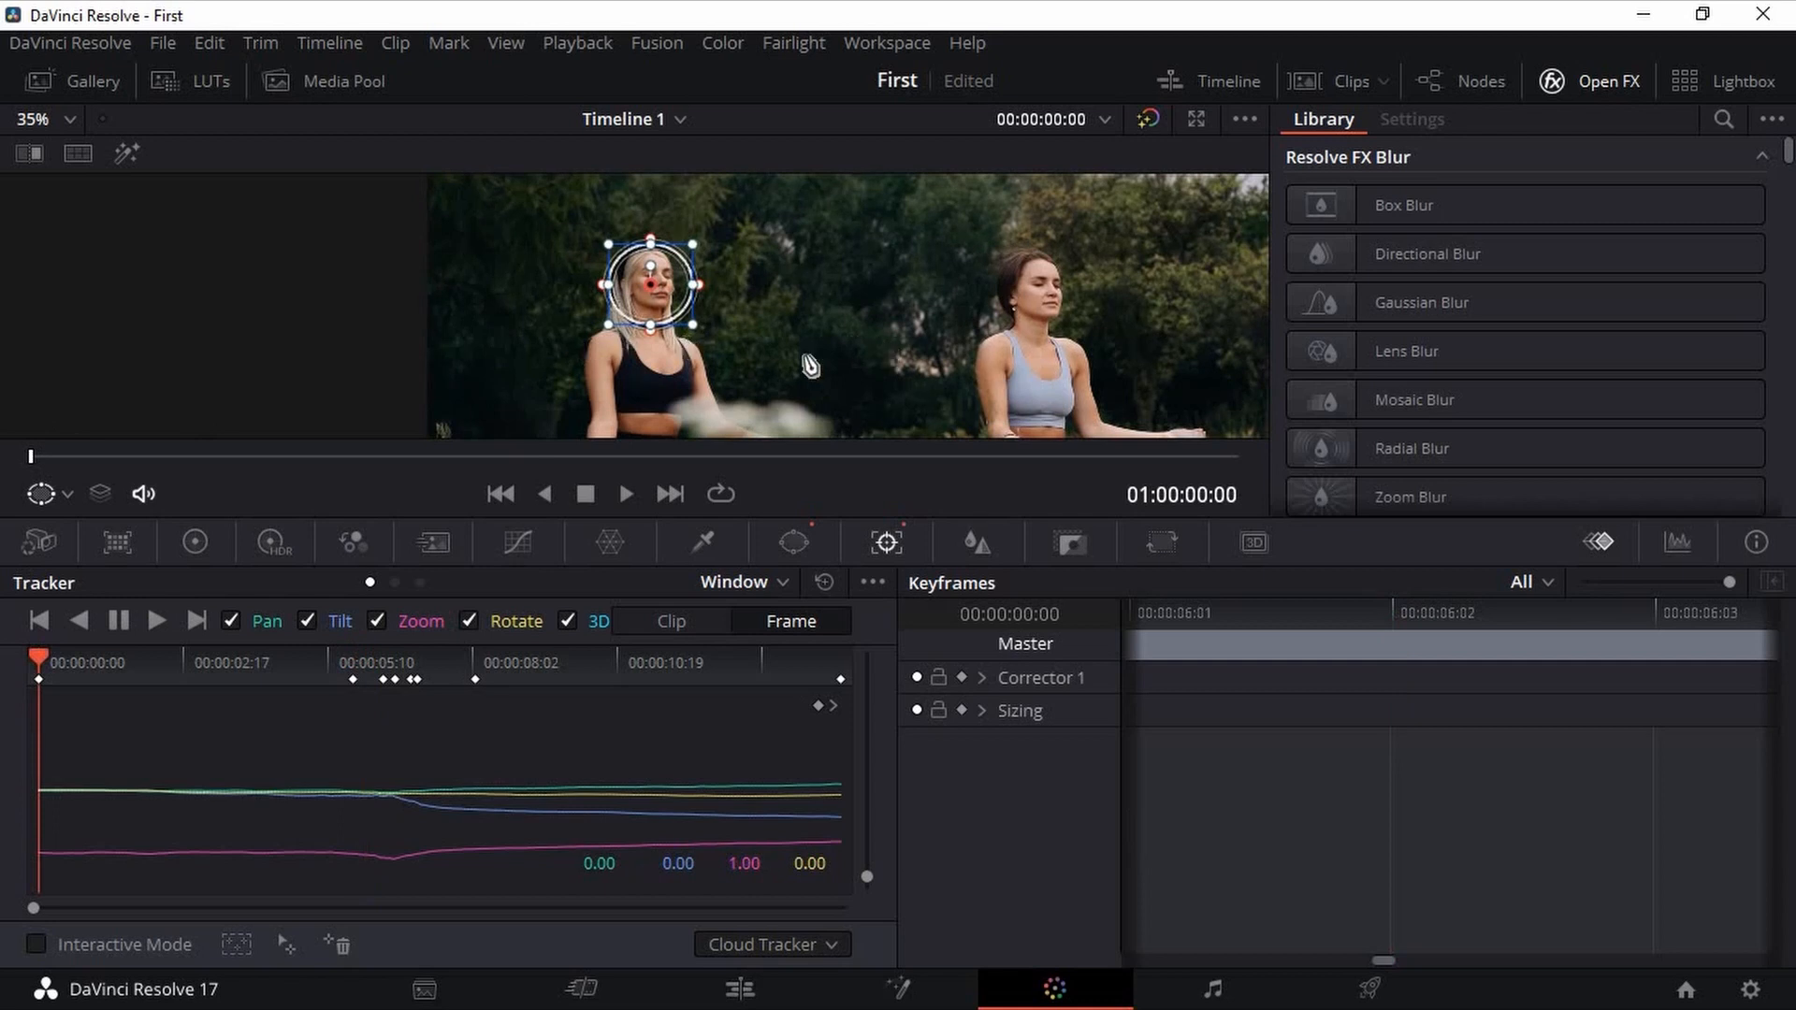
# - Browse the Resolve FX Blur effects in the Open FX library and show the node graph beside it
pyautogui.click(1609, 79)
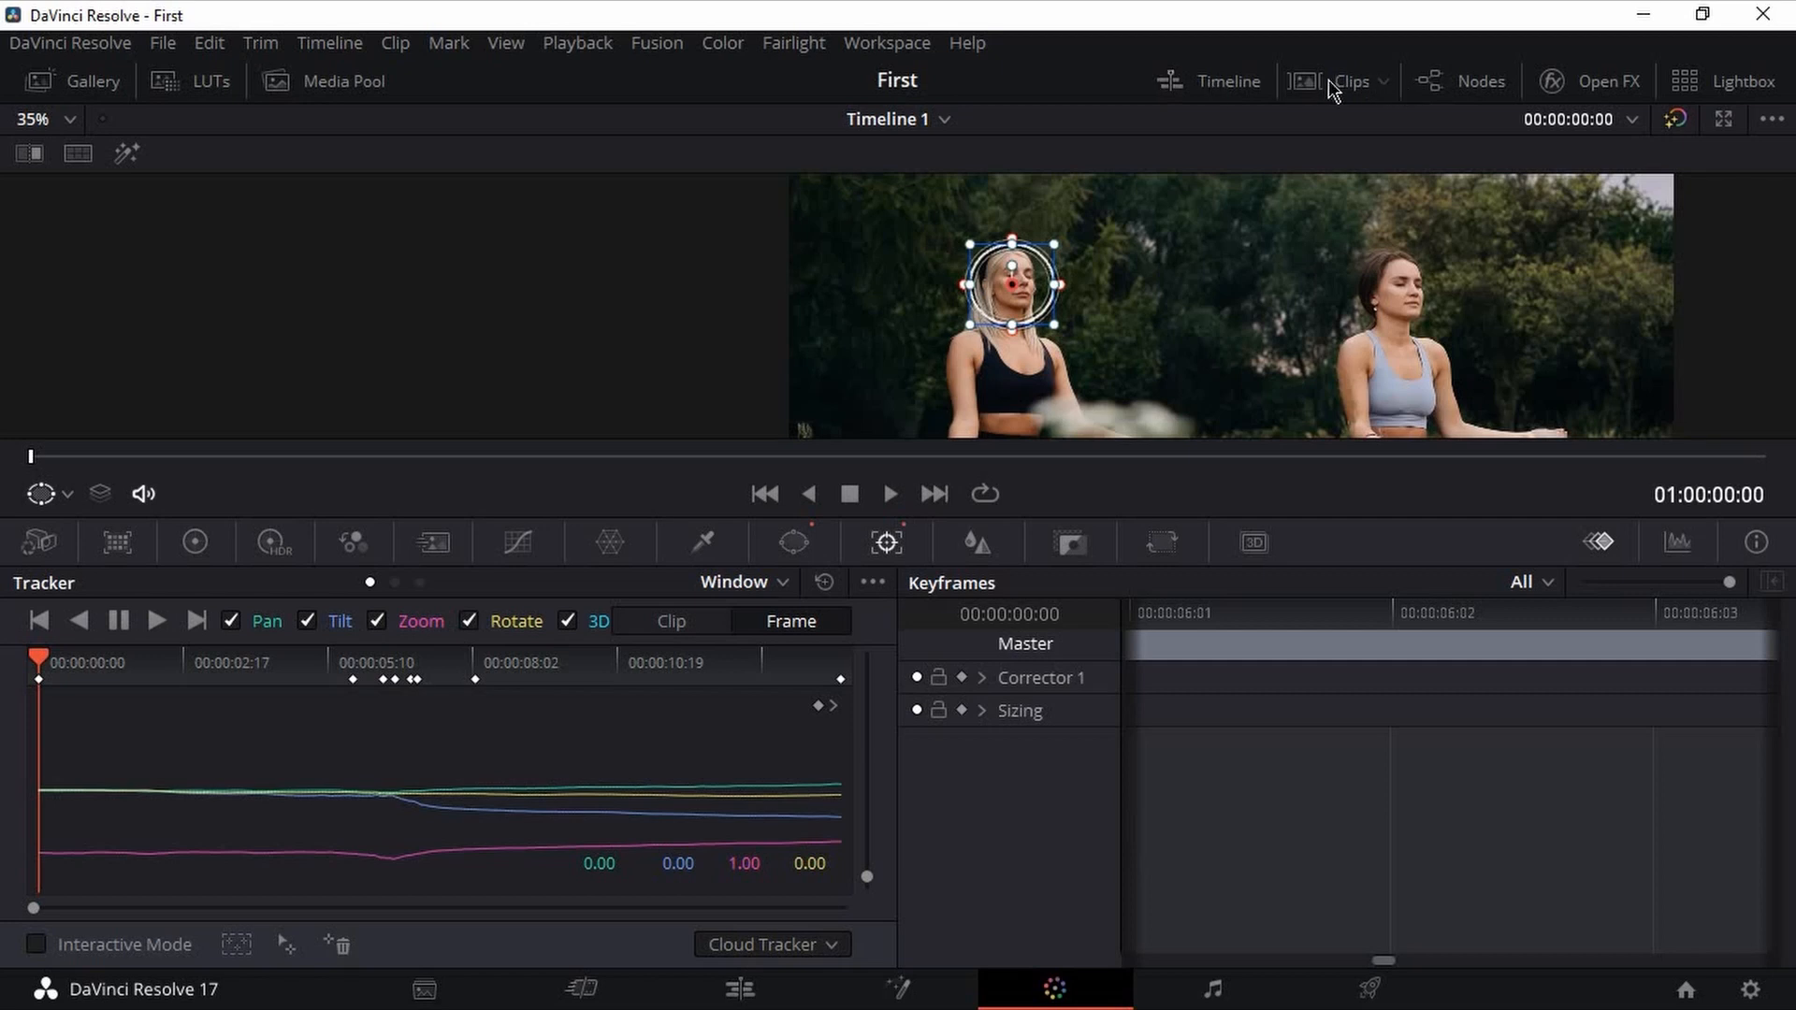
pyautogui.click(1585, 84)
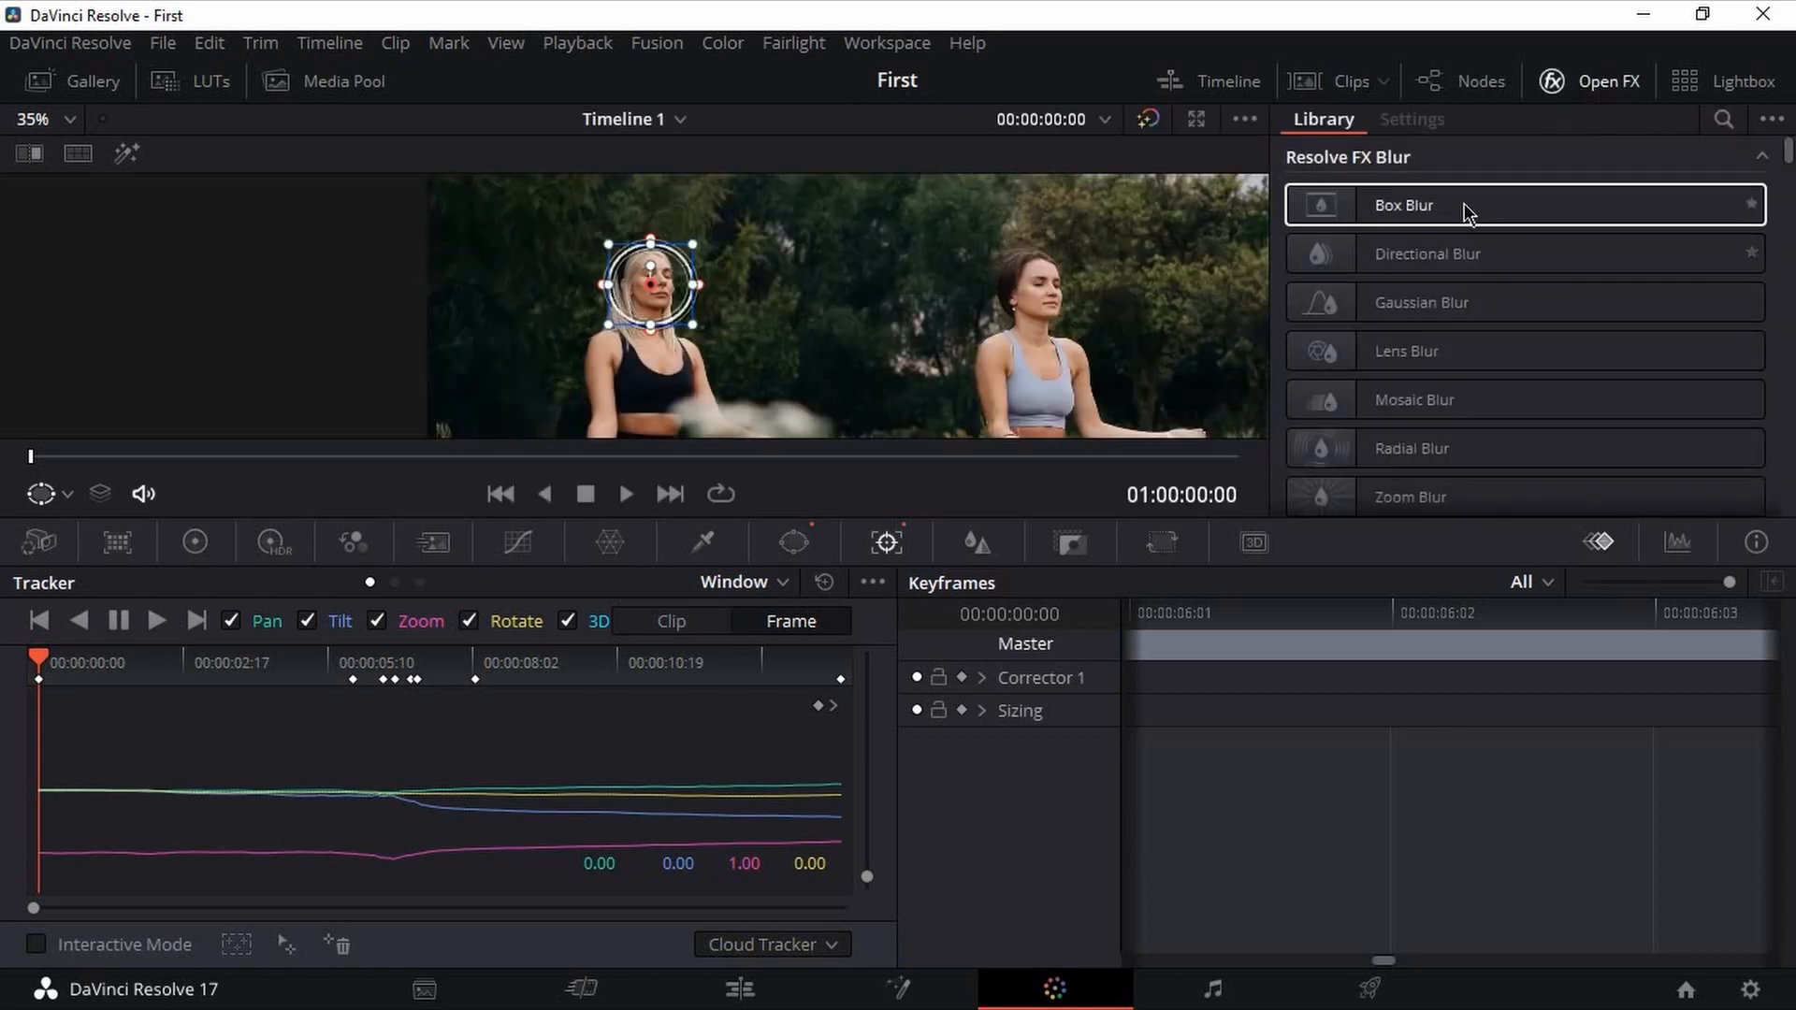
pyautogui.scroll(-3, 1441, 261)
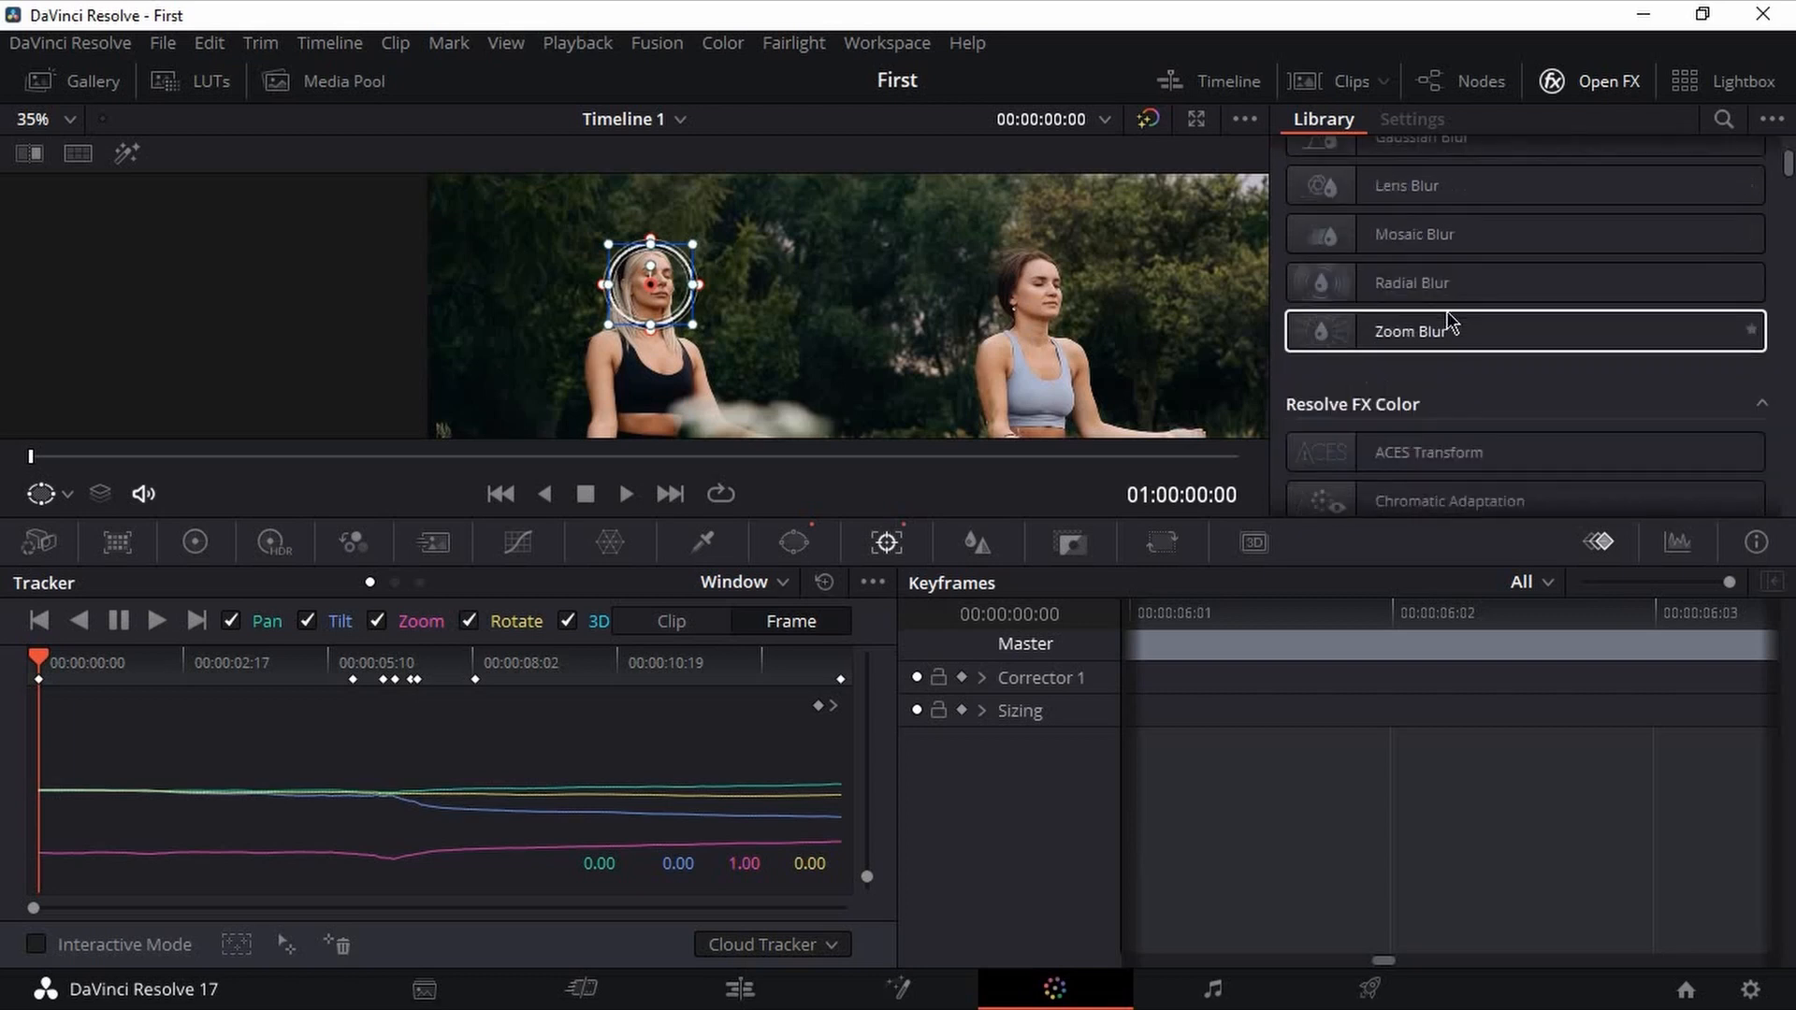
pyautogui.scroll(3, 1446, 310)
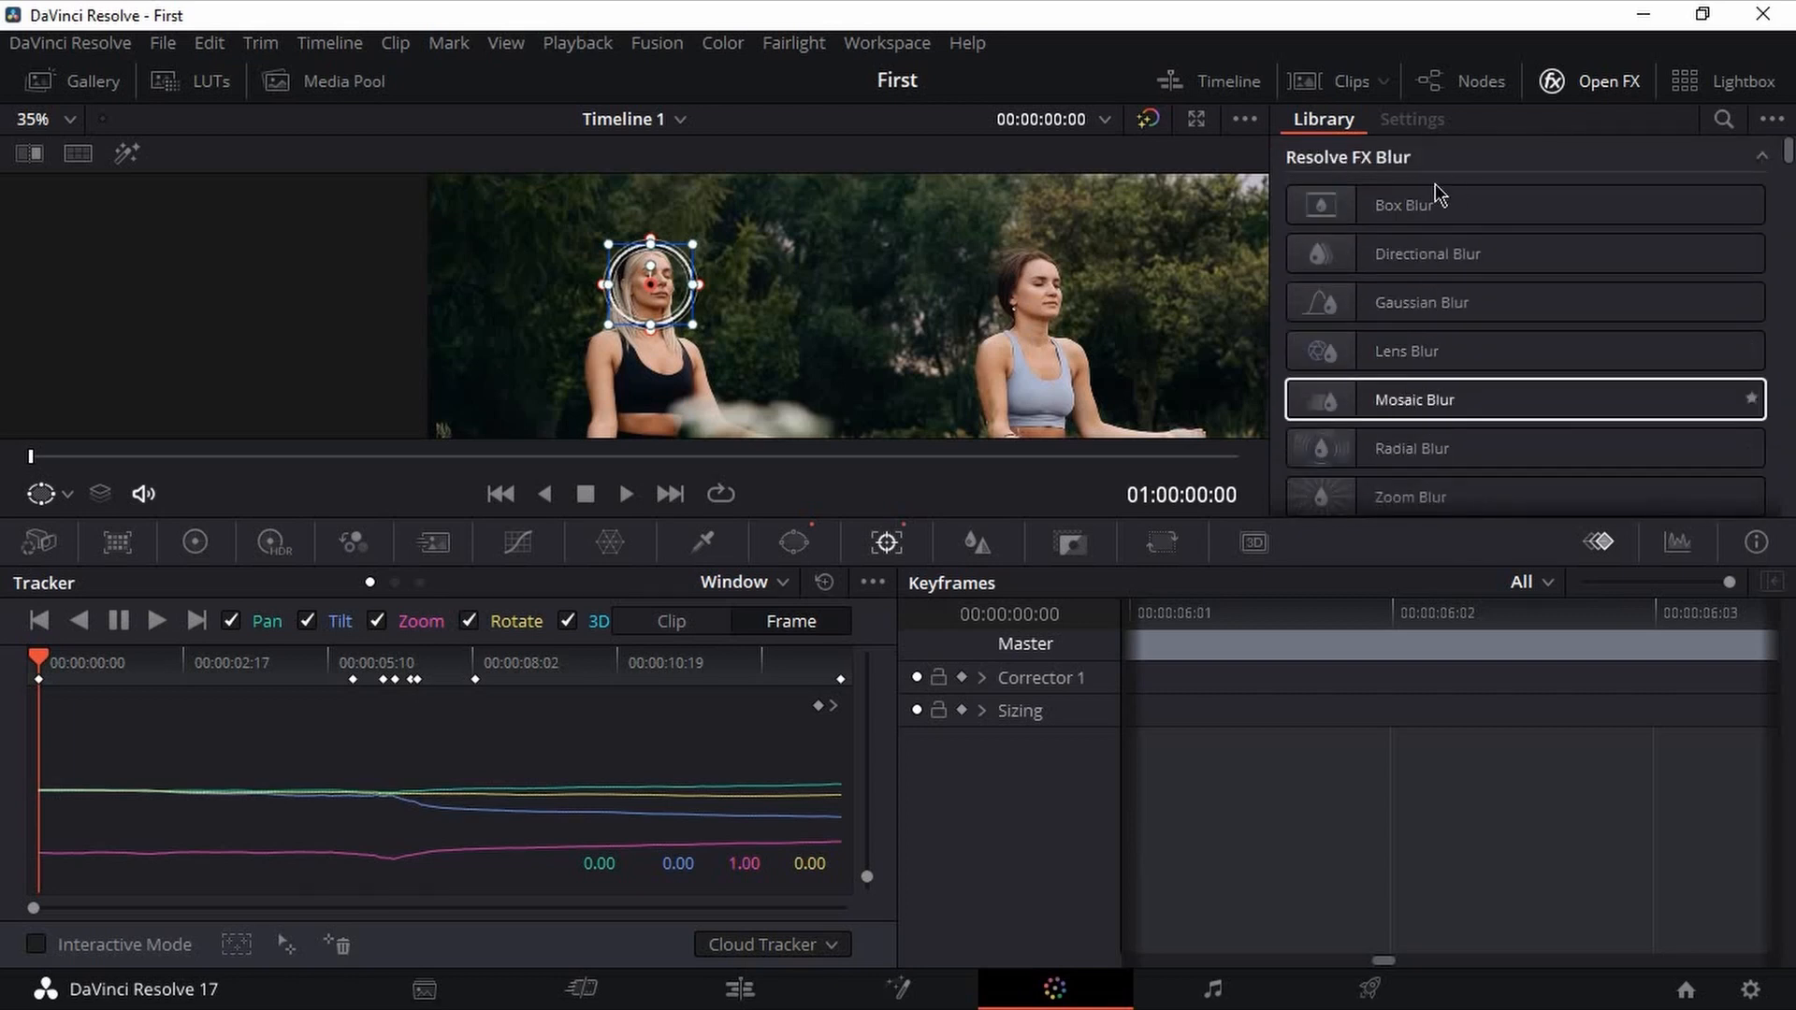
pyautogui.click(1471, 82)
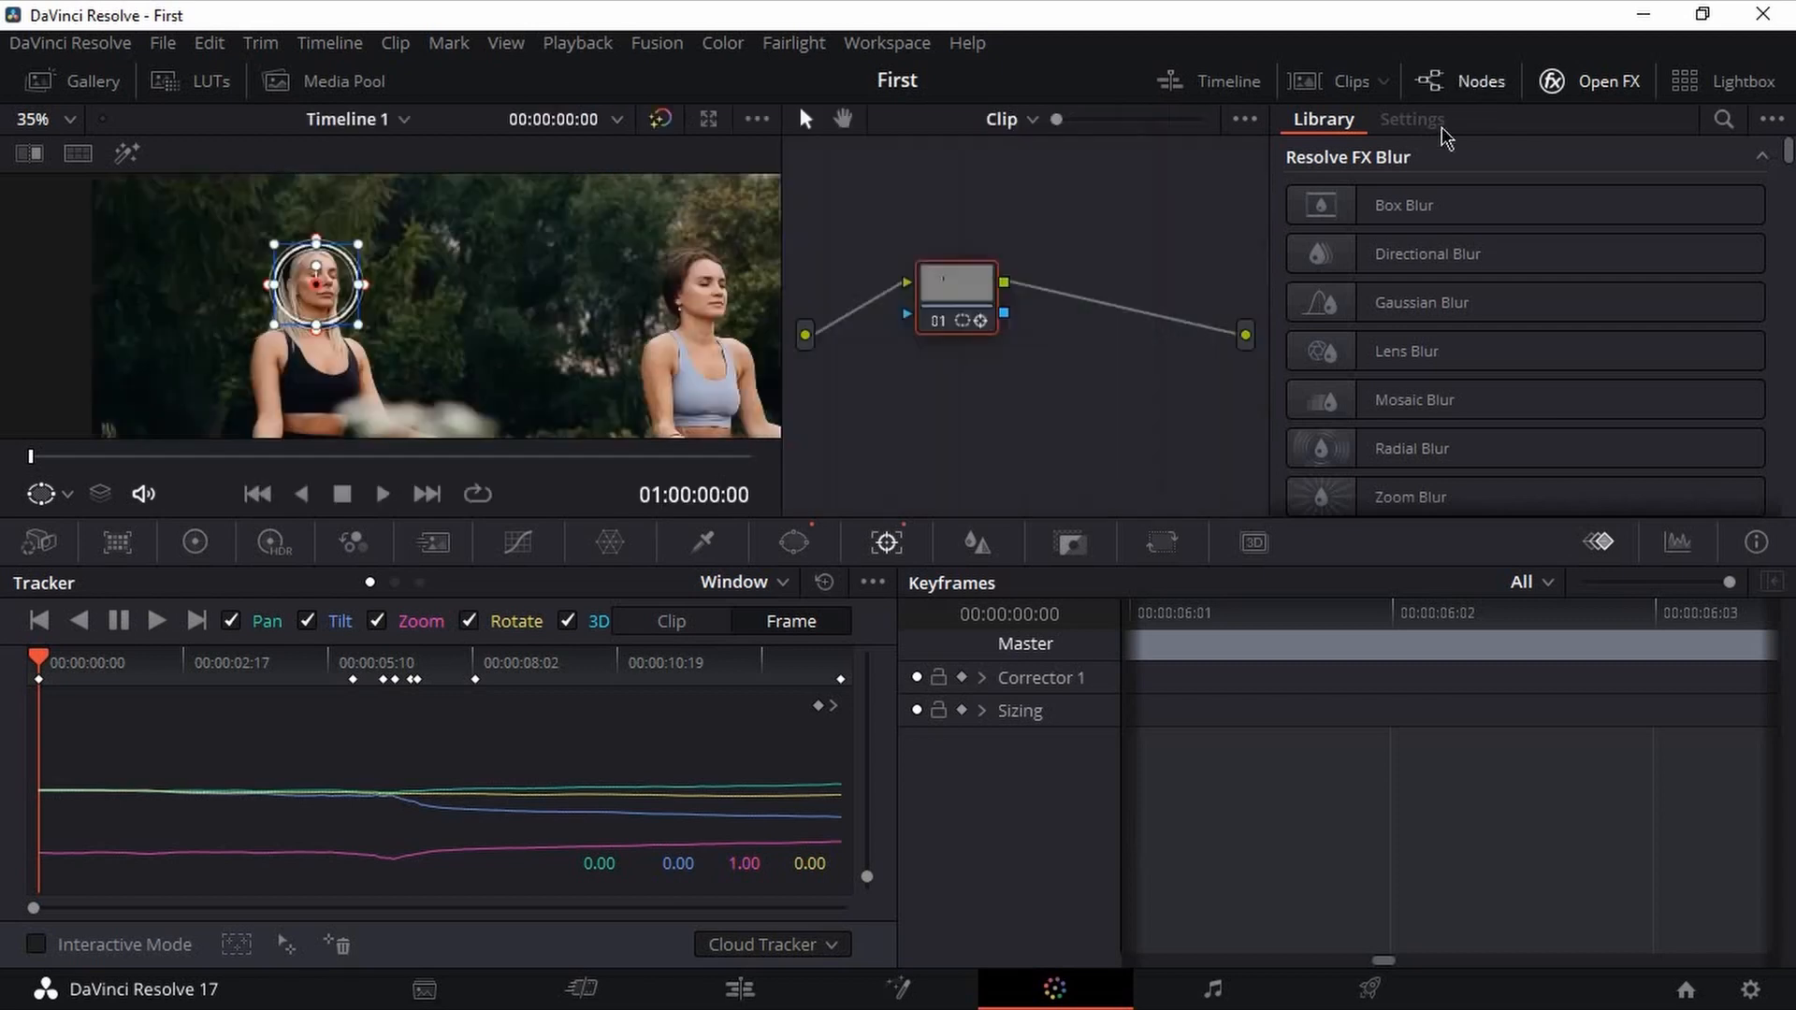
# - Add a serial node after node 01 and arrange the two nodes next to each other
pyautogui.moveTo(942, 273); pyautogui.dragTo(880, 221)
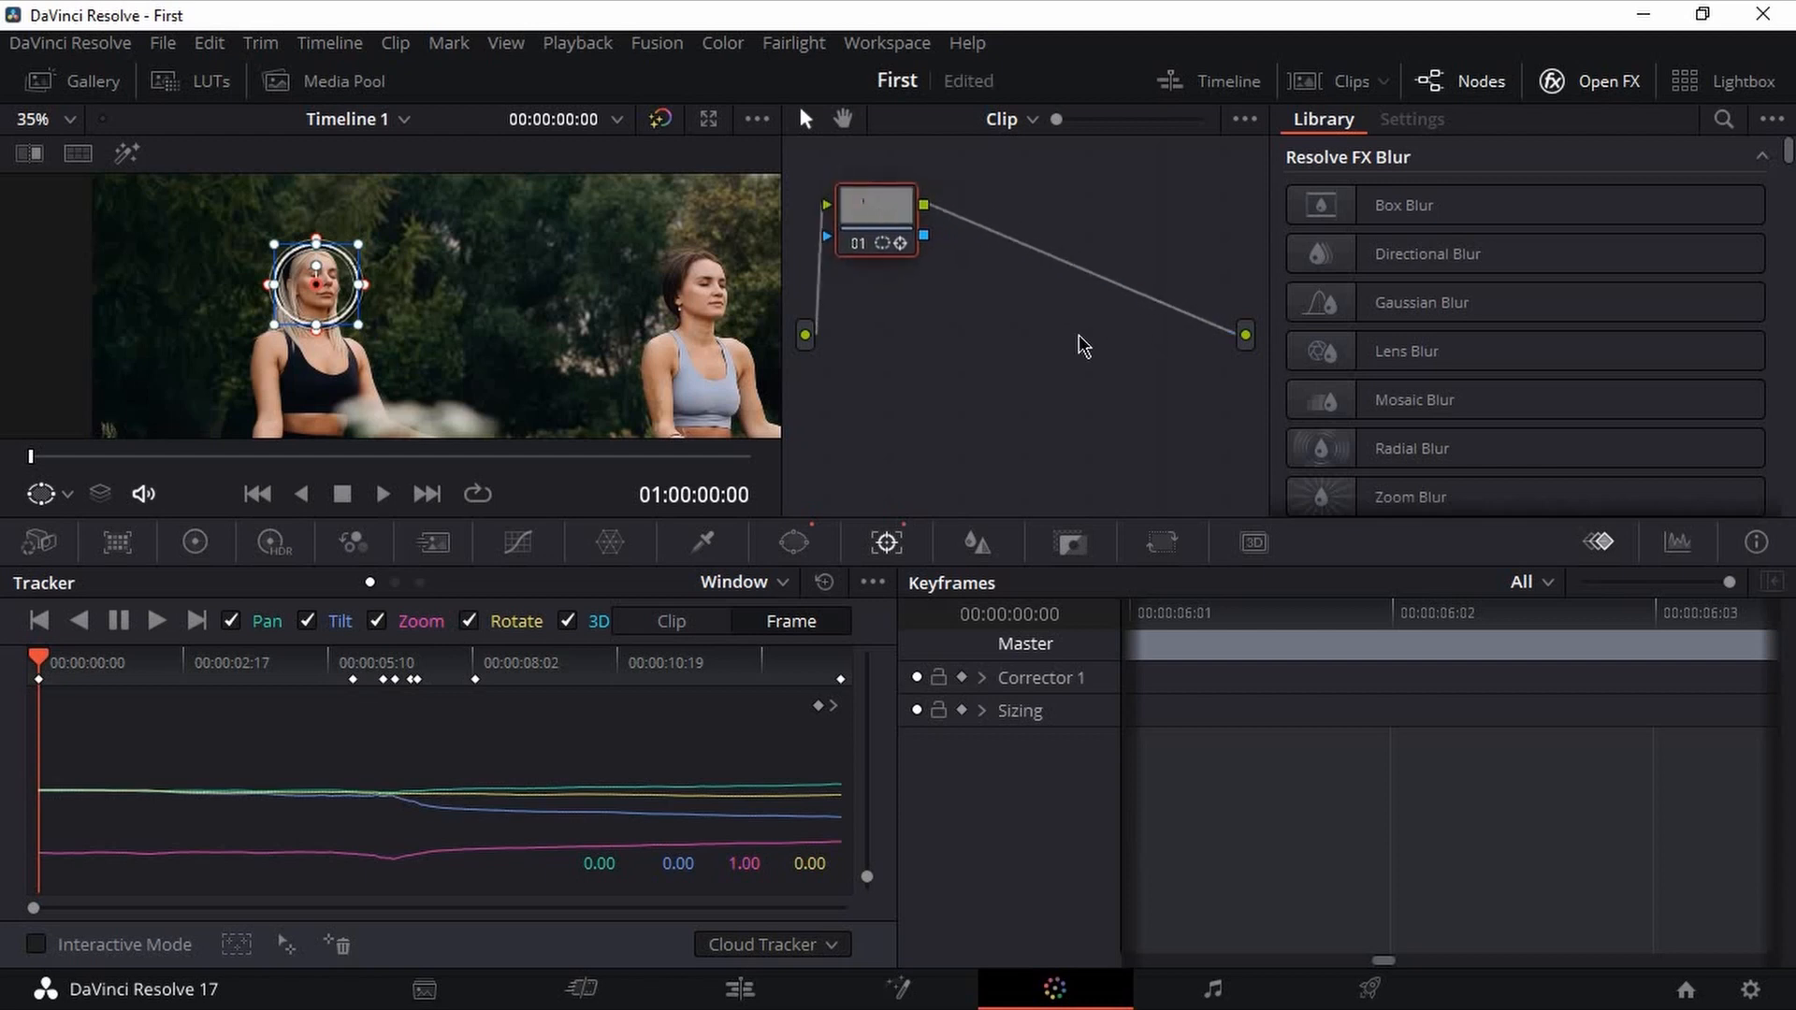
pyautogui.hotkey('alt', 's')
pyautogui.moveTo(1026, 261); pyautogui.dragTo(1008, 232)
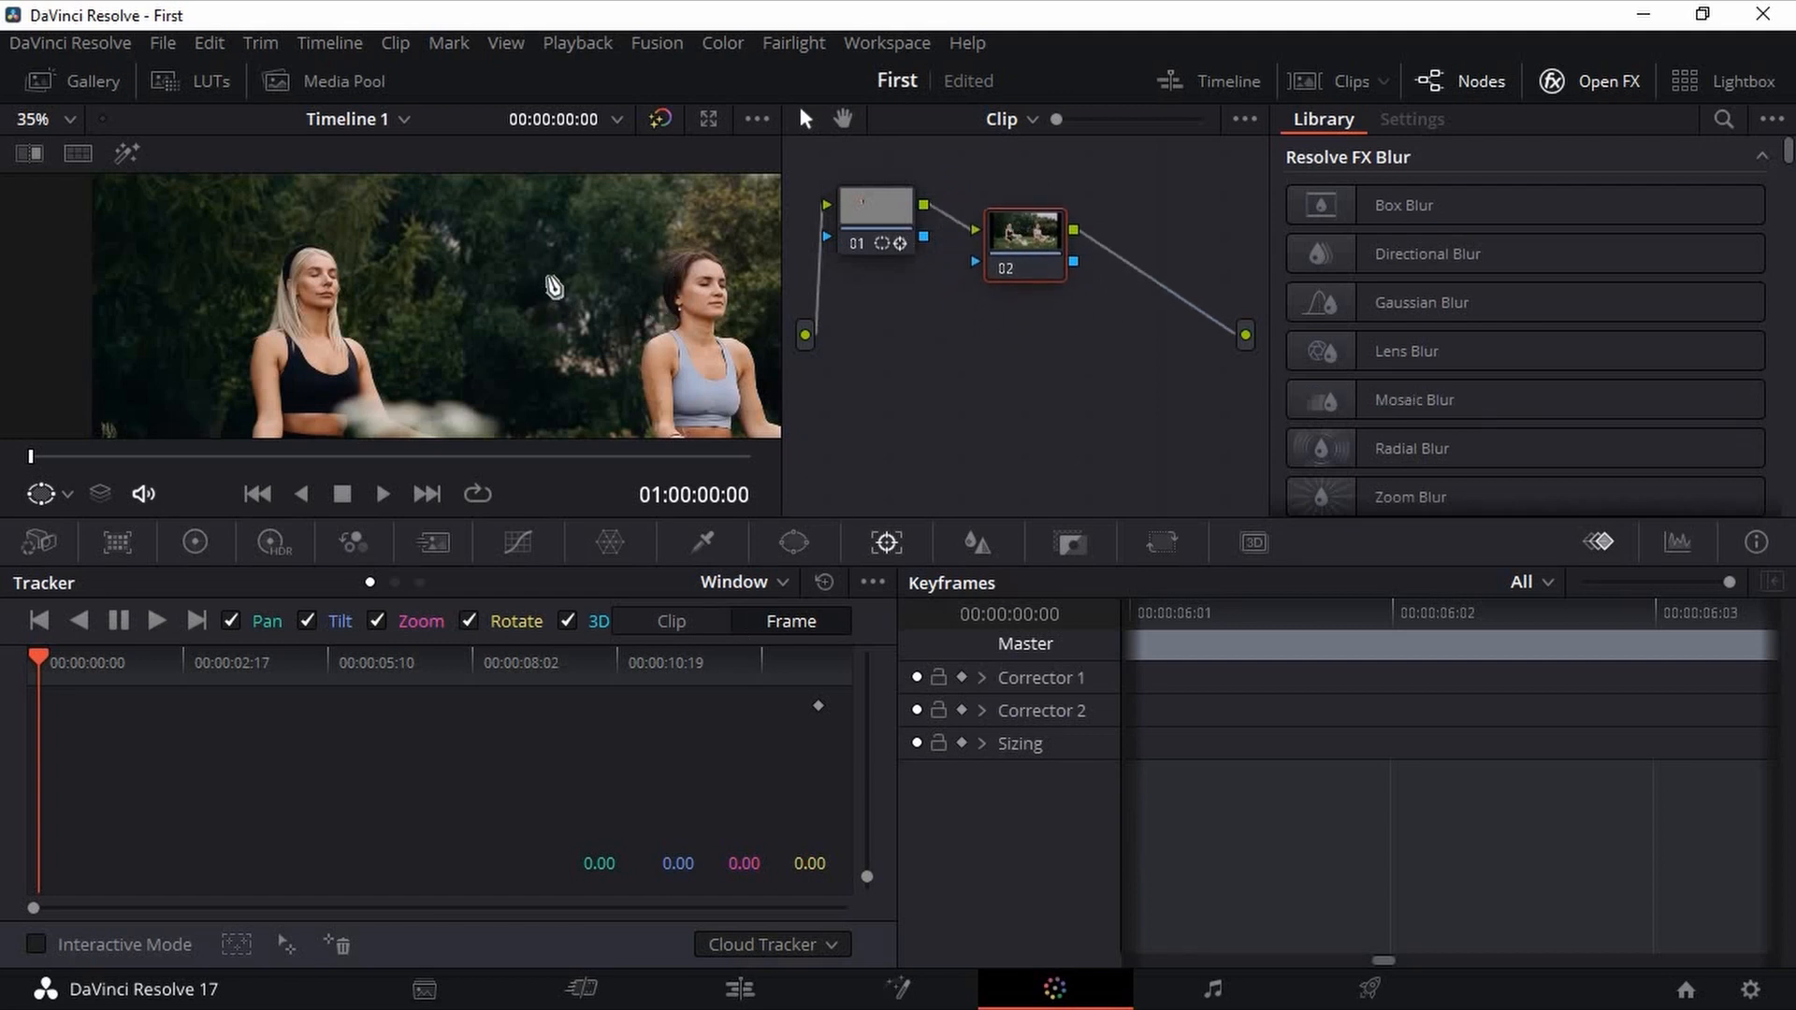
pyautogui.moveTo(1048, 247); pyautogui.dragTo(1016, 223)
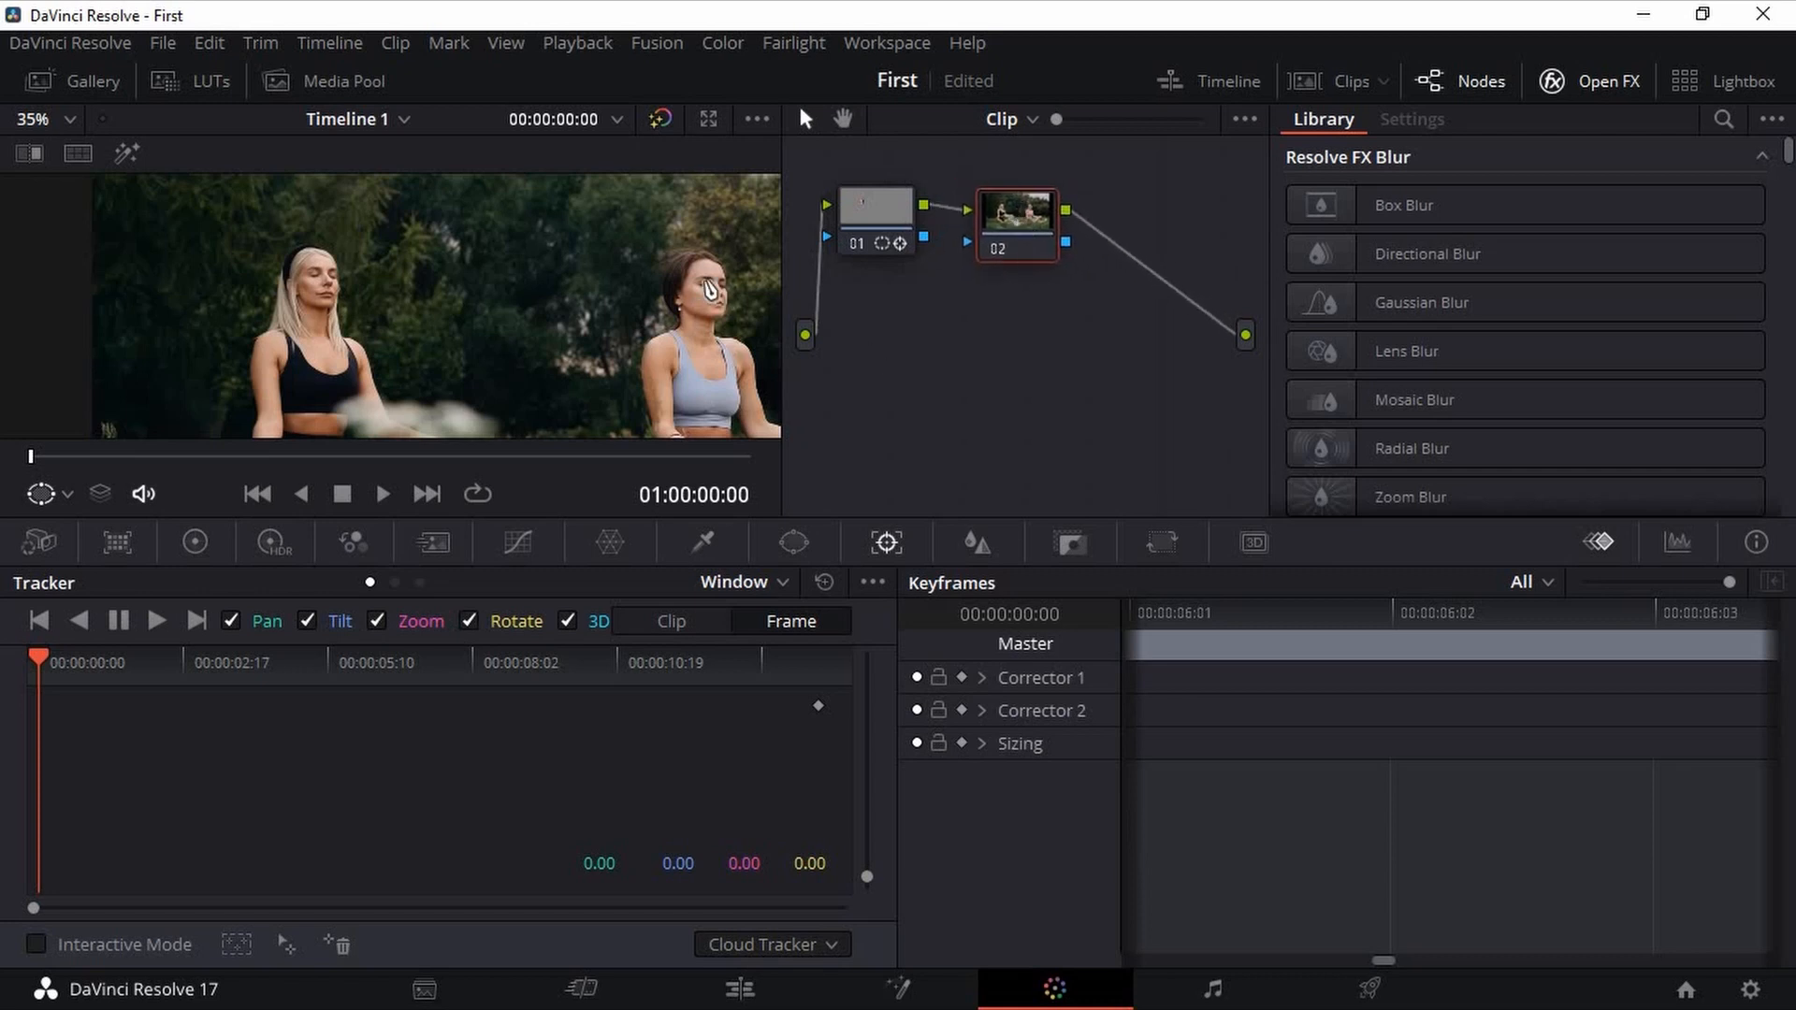
# - Add a circular window on node 02 and move it over the dark-haired woman's face
pyautogui.click(777, 556)
pyautogui.click(58, 750)
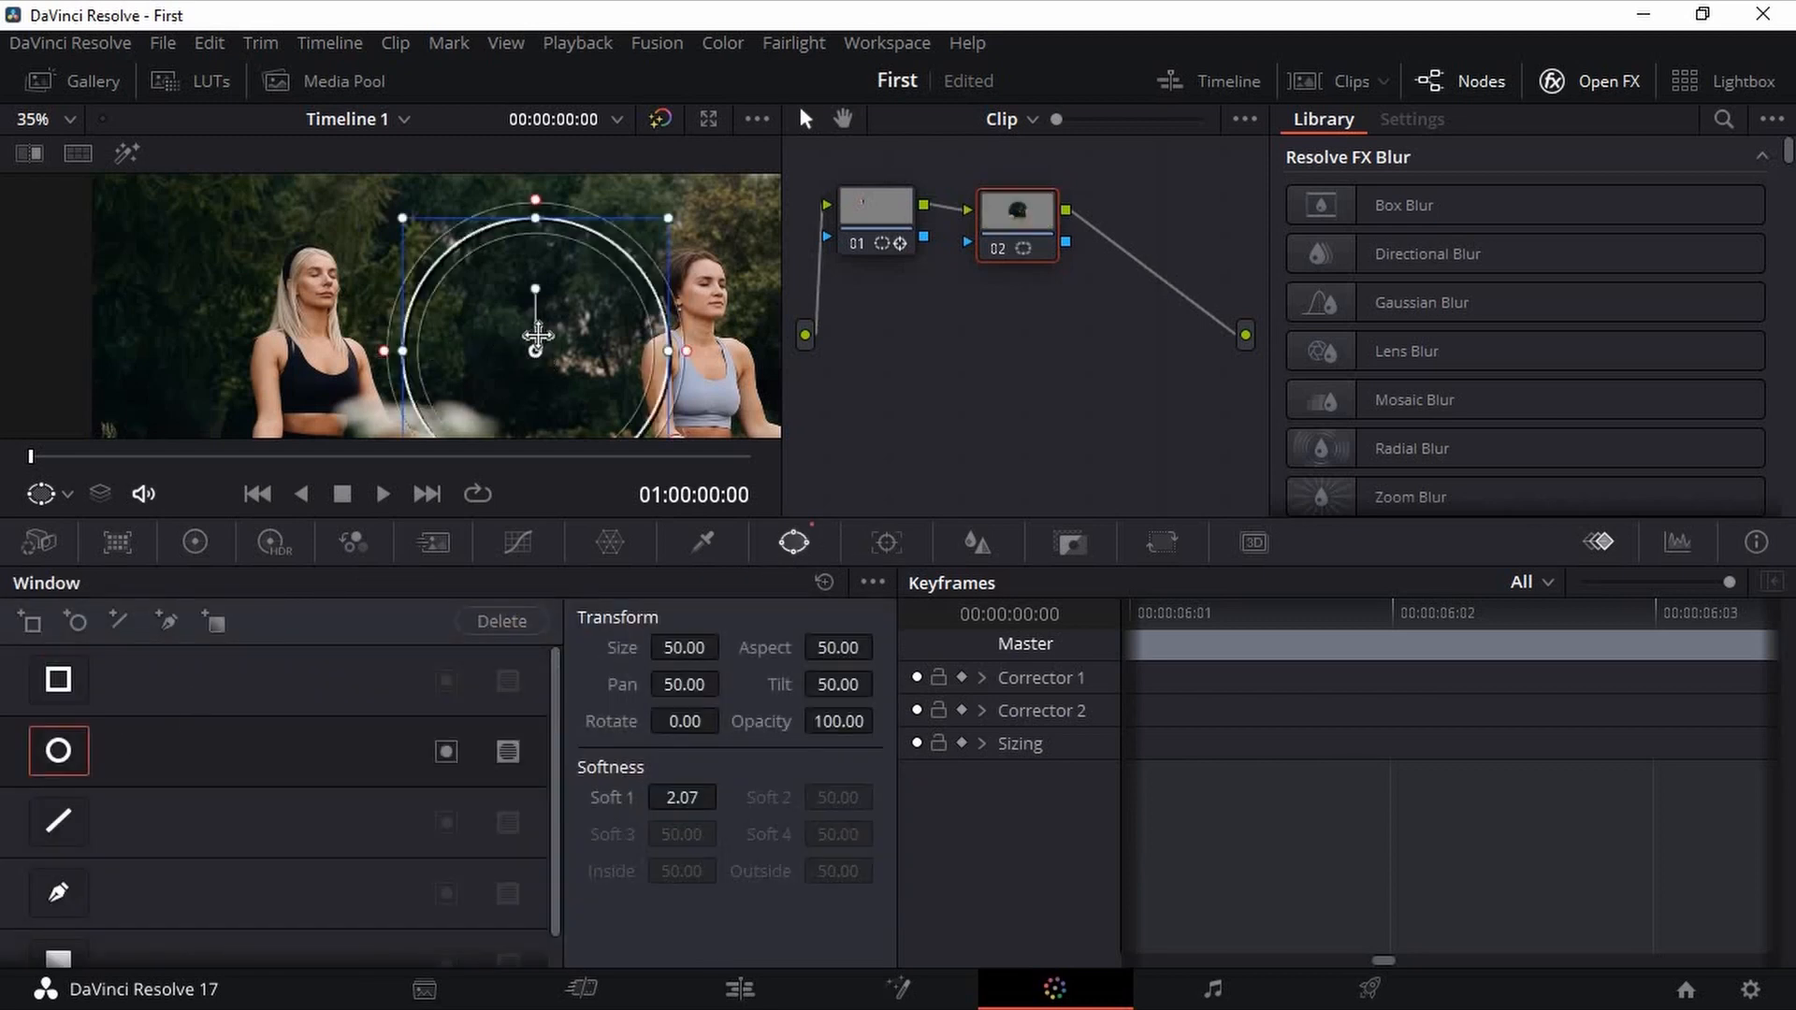
pyautogui.moveTo(469, 356); pyautogui.dragTo(700, 292)
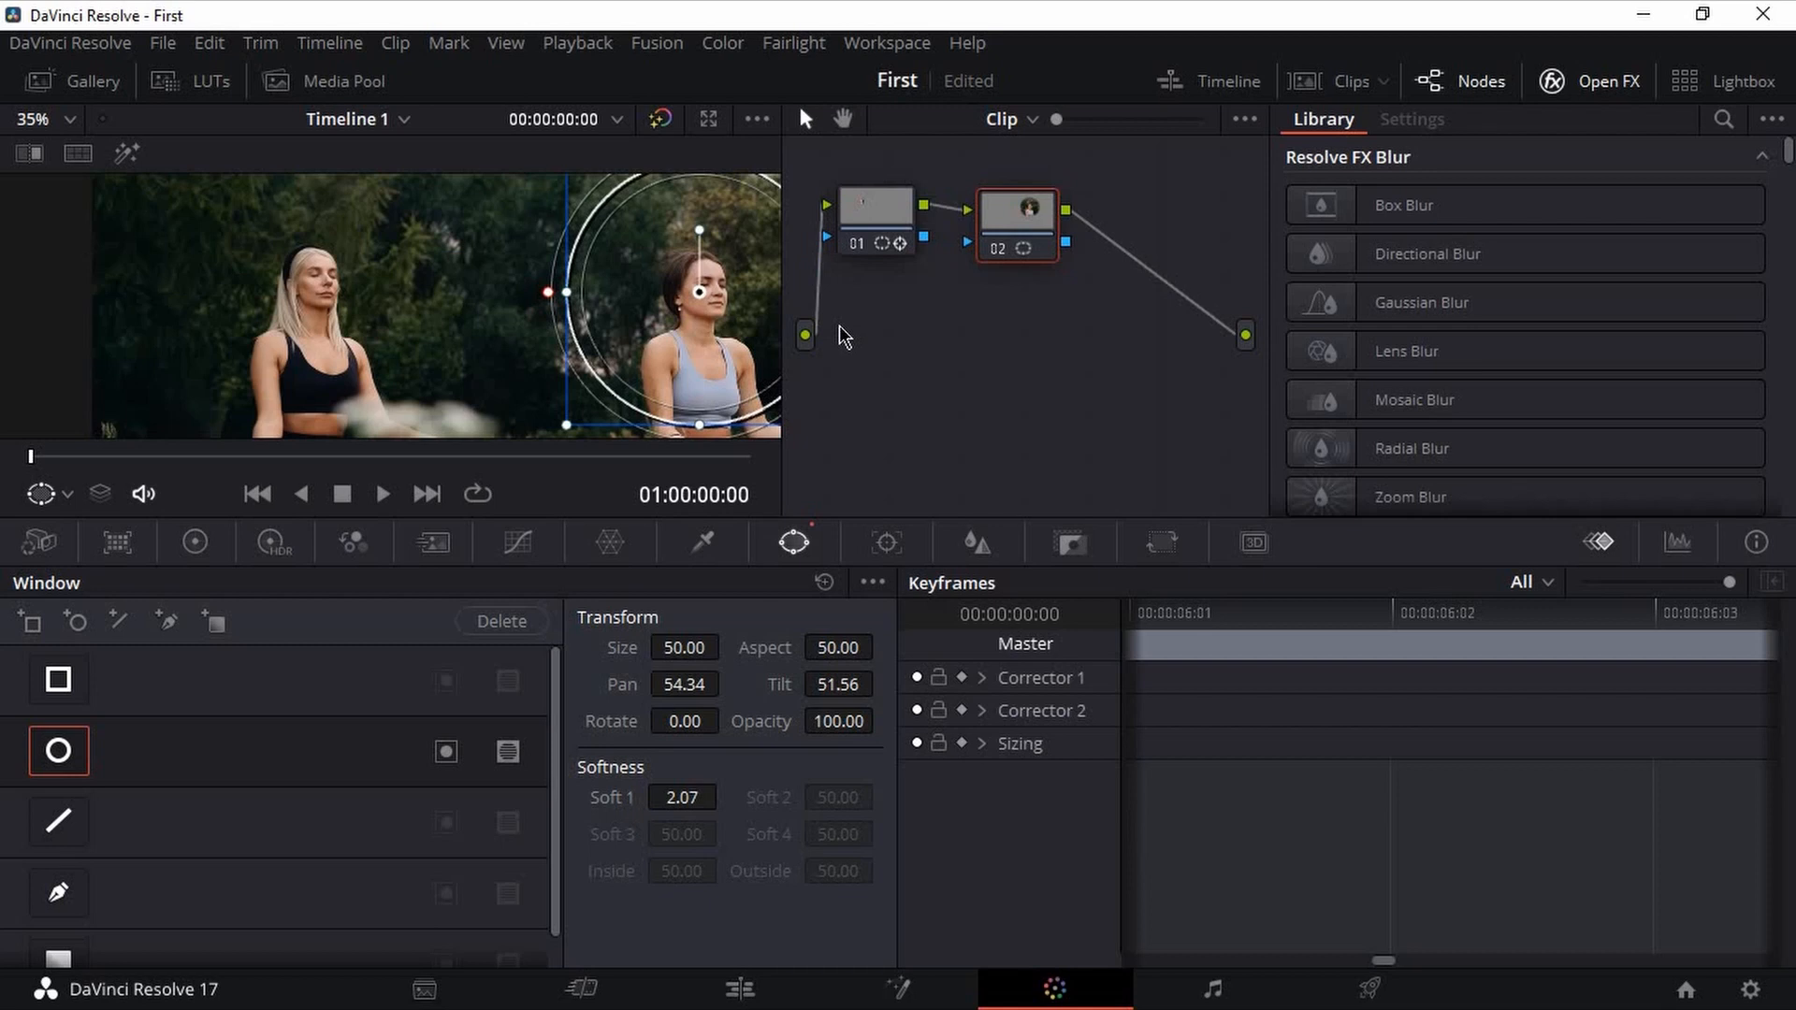
# - Undo the circular window on node 02 and delete that node
pyautogui.hotkey('ctrl', 'z')
pyautogui.hotkey('ctrl', 'z')
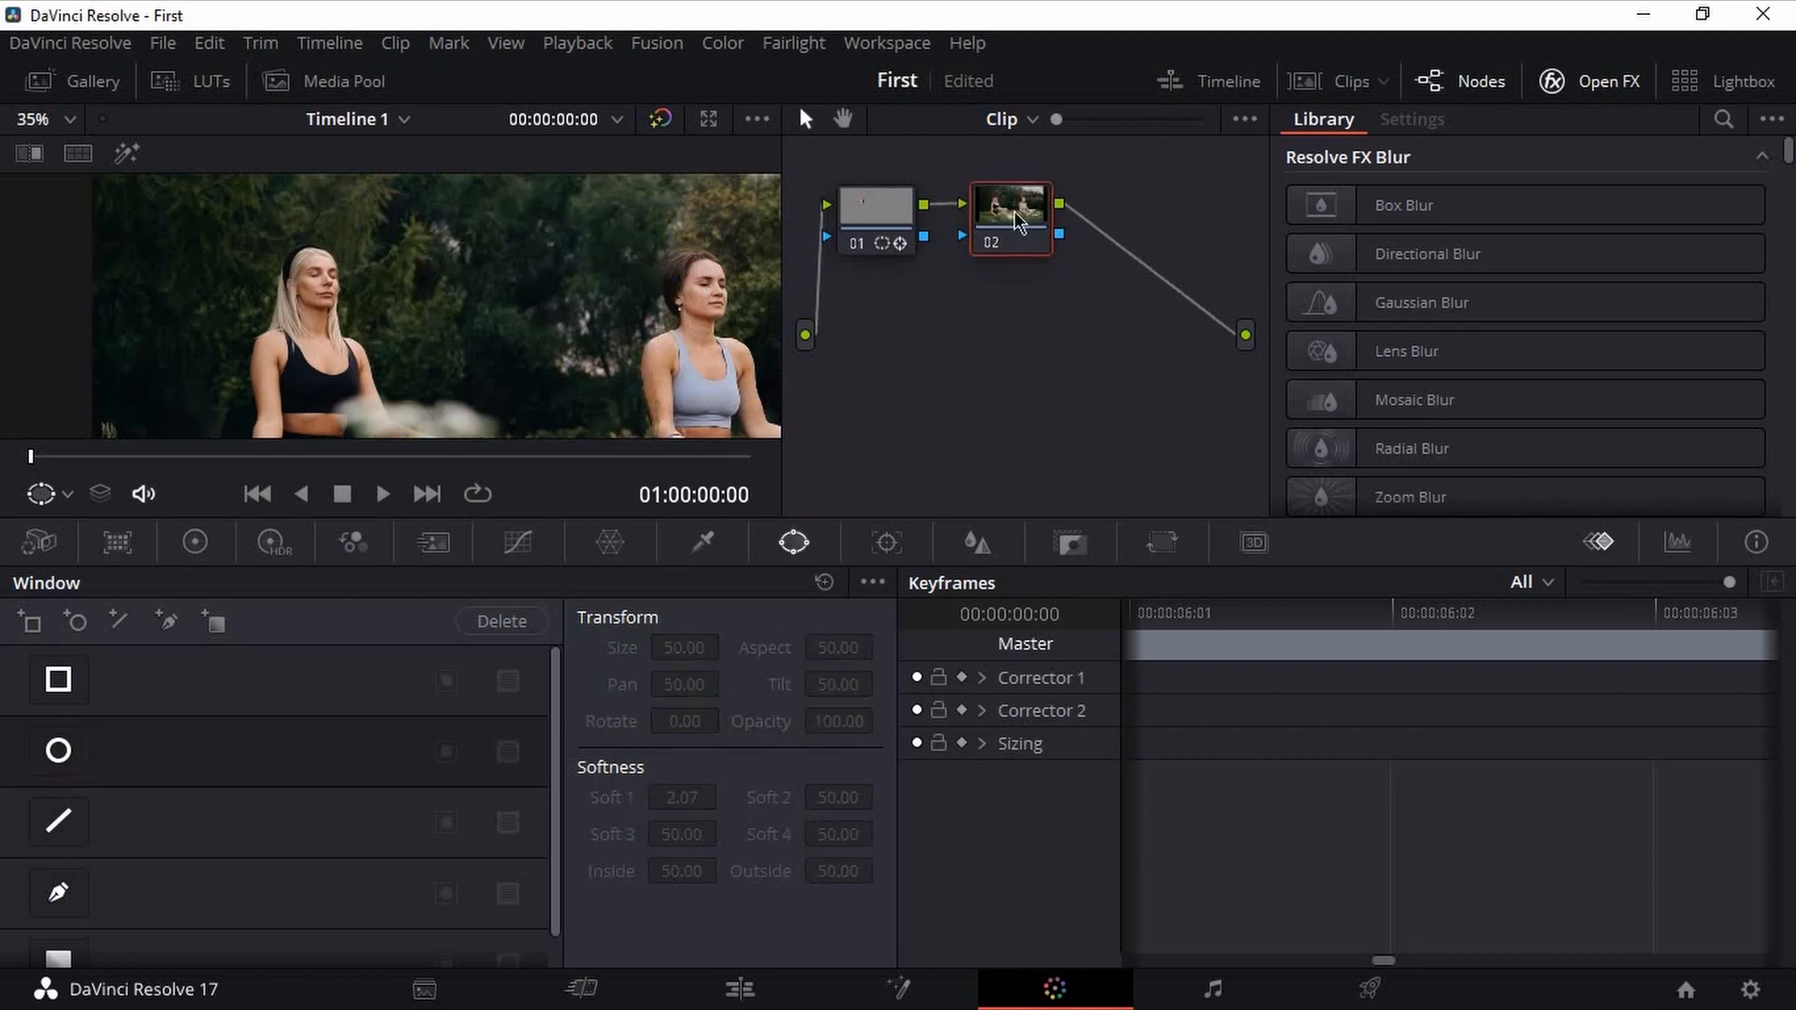
pyautogui.moveTo(1022, 211)
pyautogui.mouseDown()
pyautogui.moveTo(1039, 216)
pyautogui.moveTo(1015, 223)
pyautogui.mouseUp()
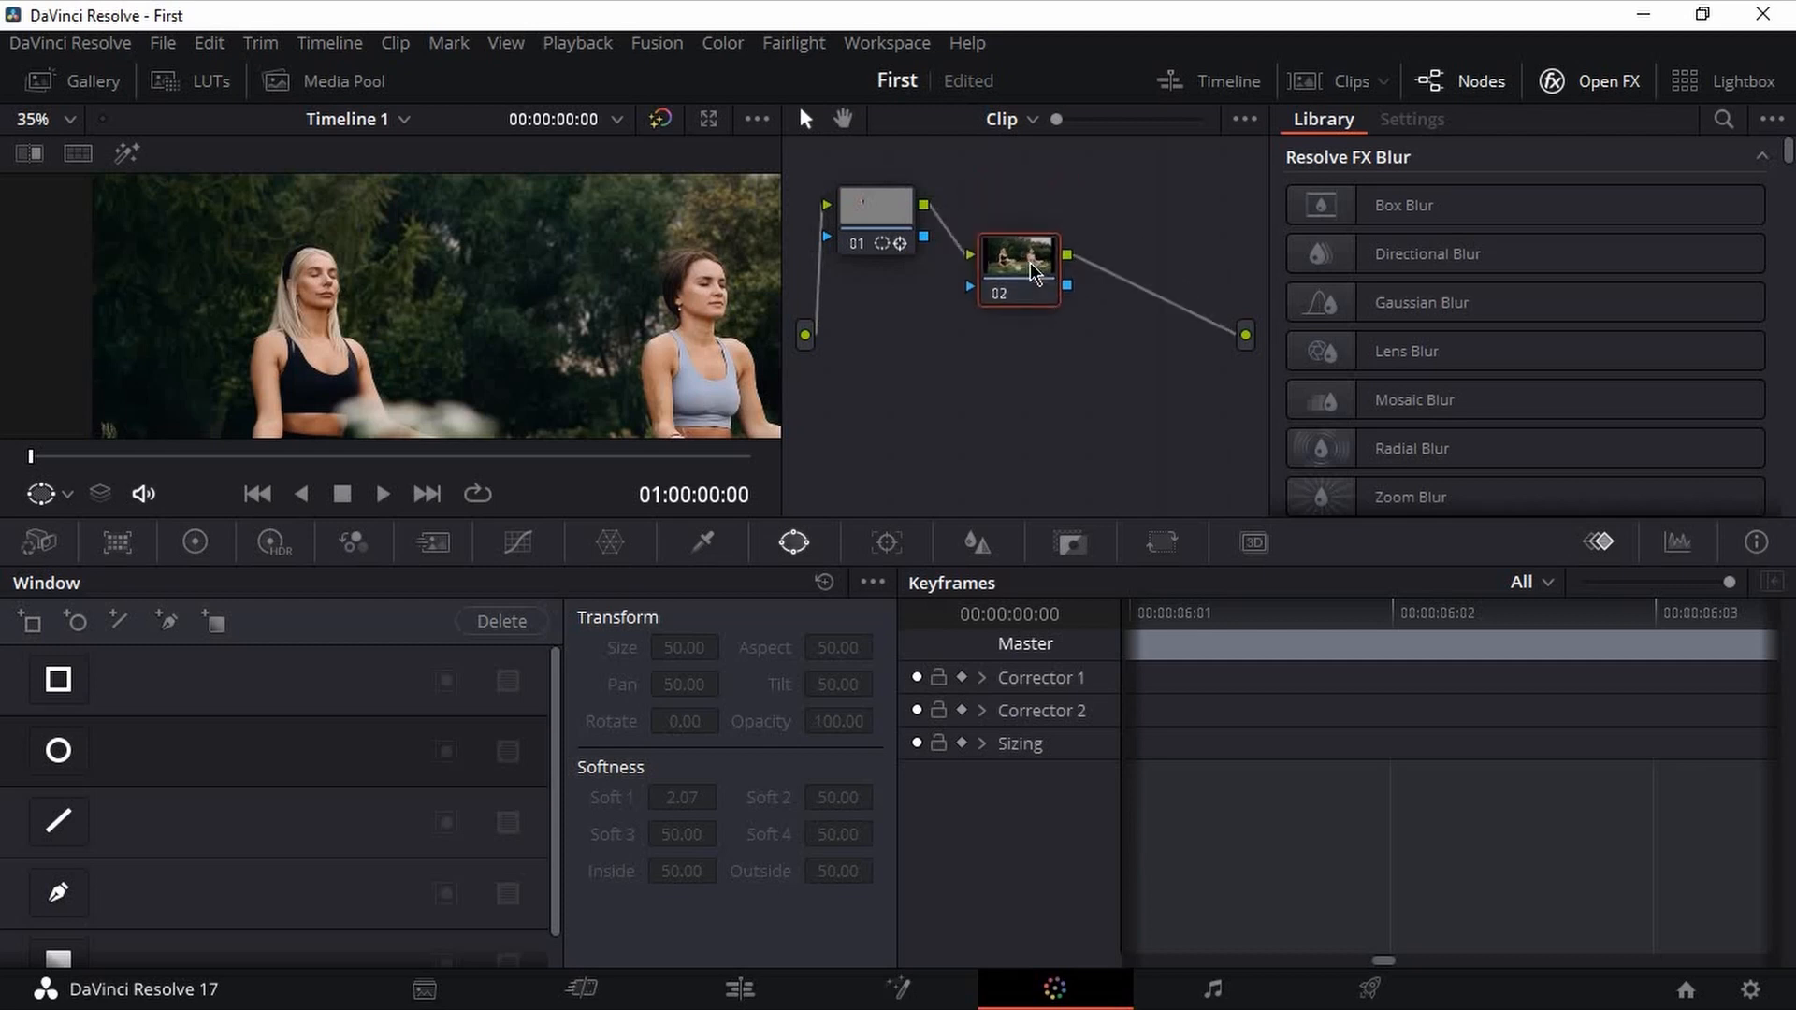
pyautogui.press('Delete')
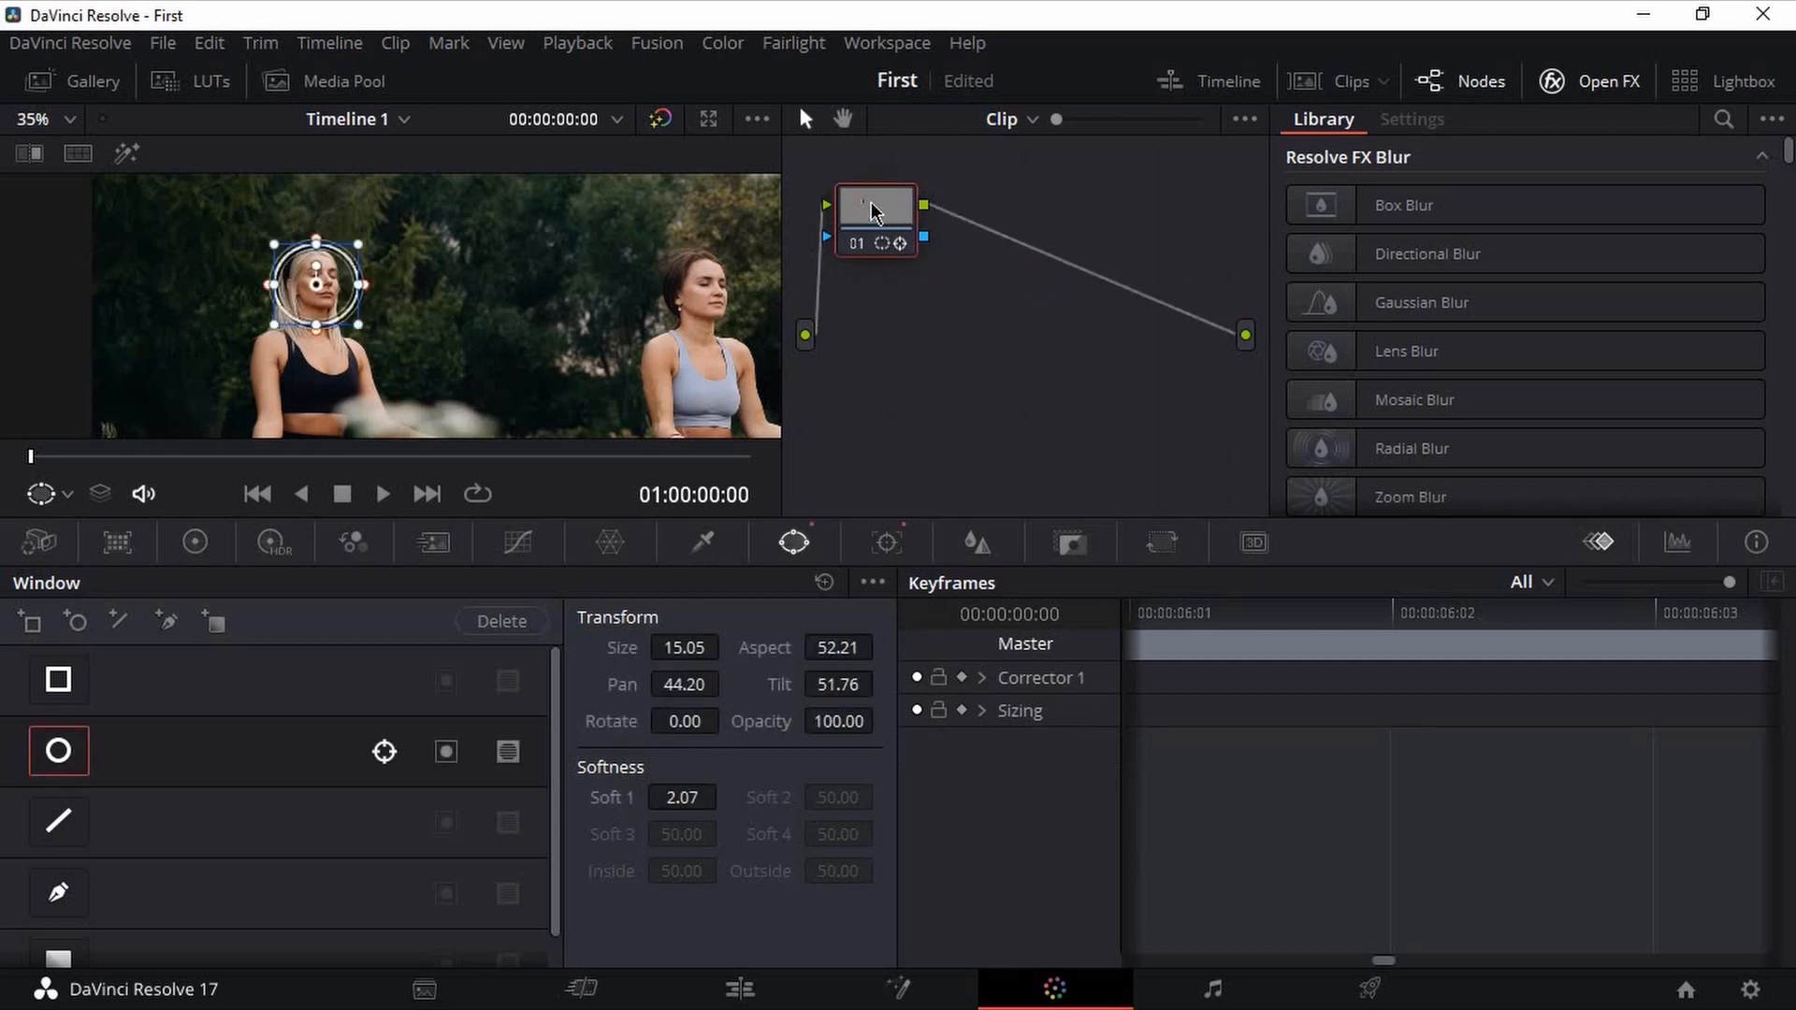
# - Centre node 01 in the graph, apply the Gaussian Blur effect to it and hide the node graph
pyautogui.moveTo(862, 212); pyautogui.dragTo(959, 240)
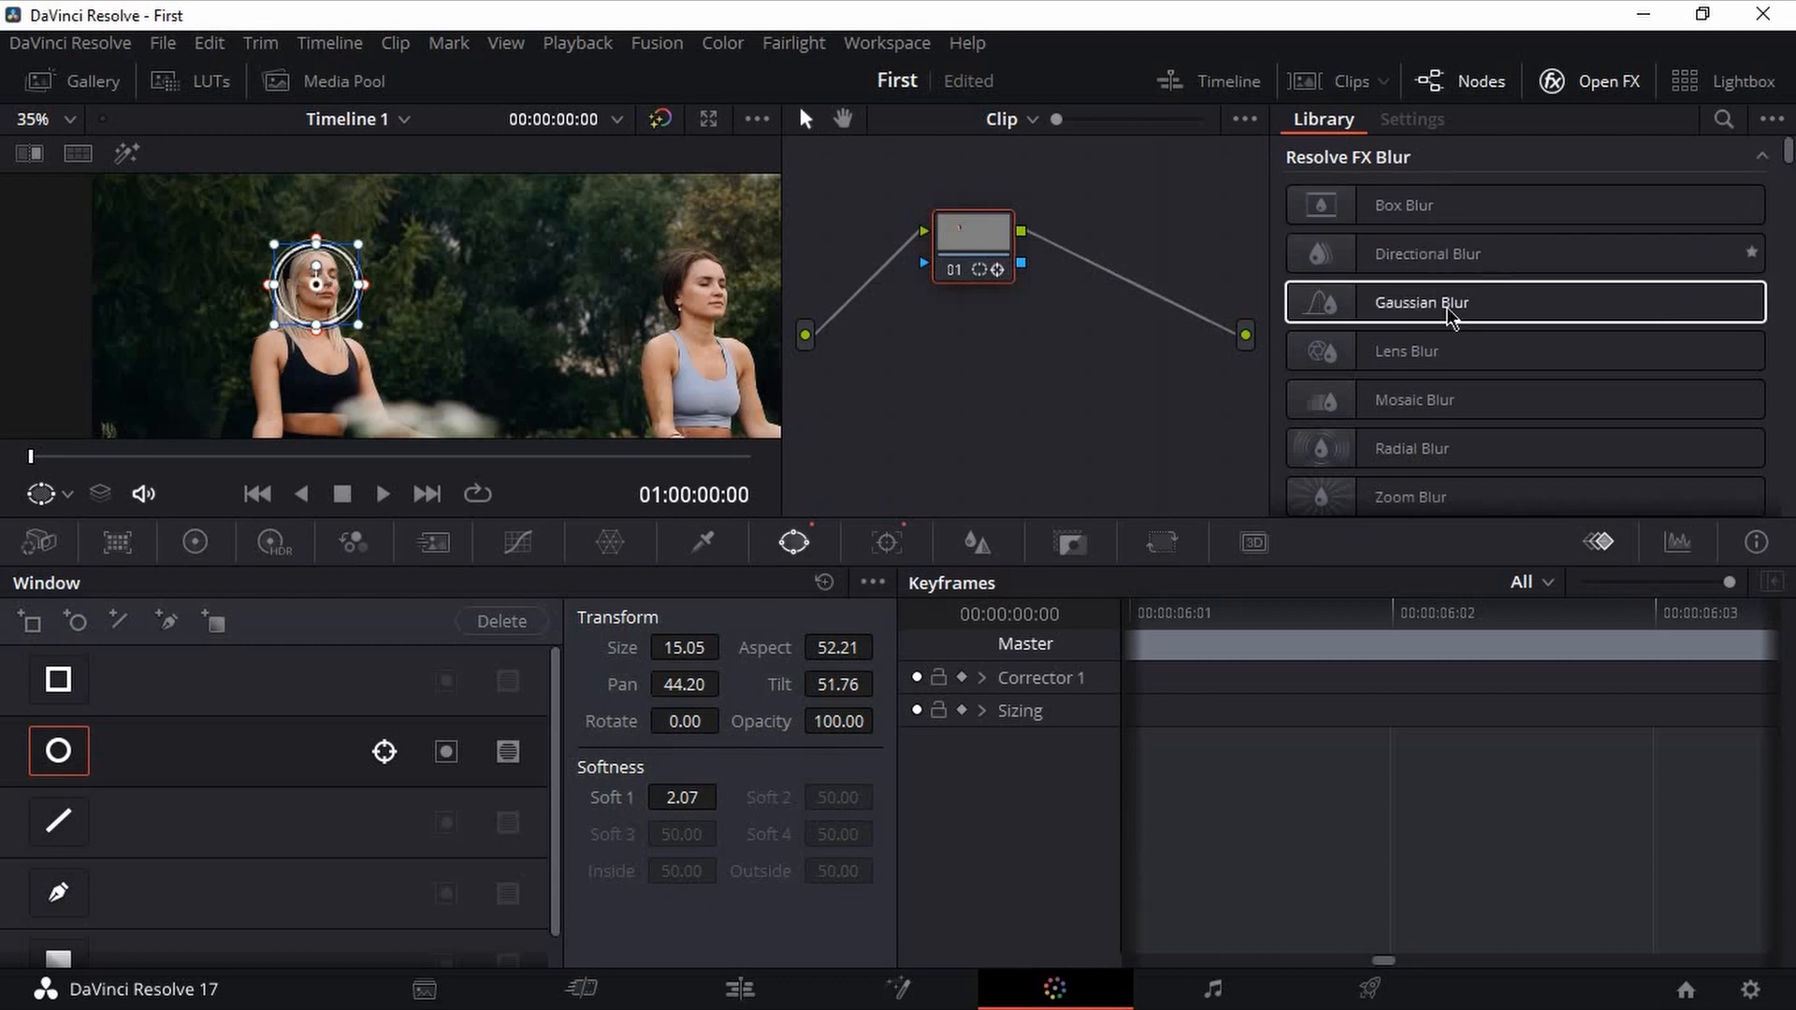
pyautogui.moveTo(1456, 307); pyautogui.dragTo(1041, 245)
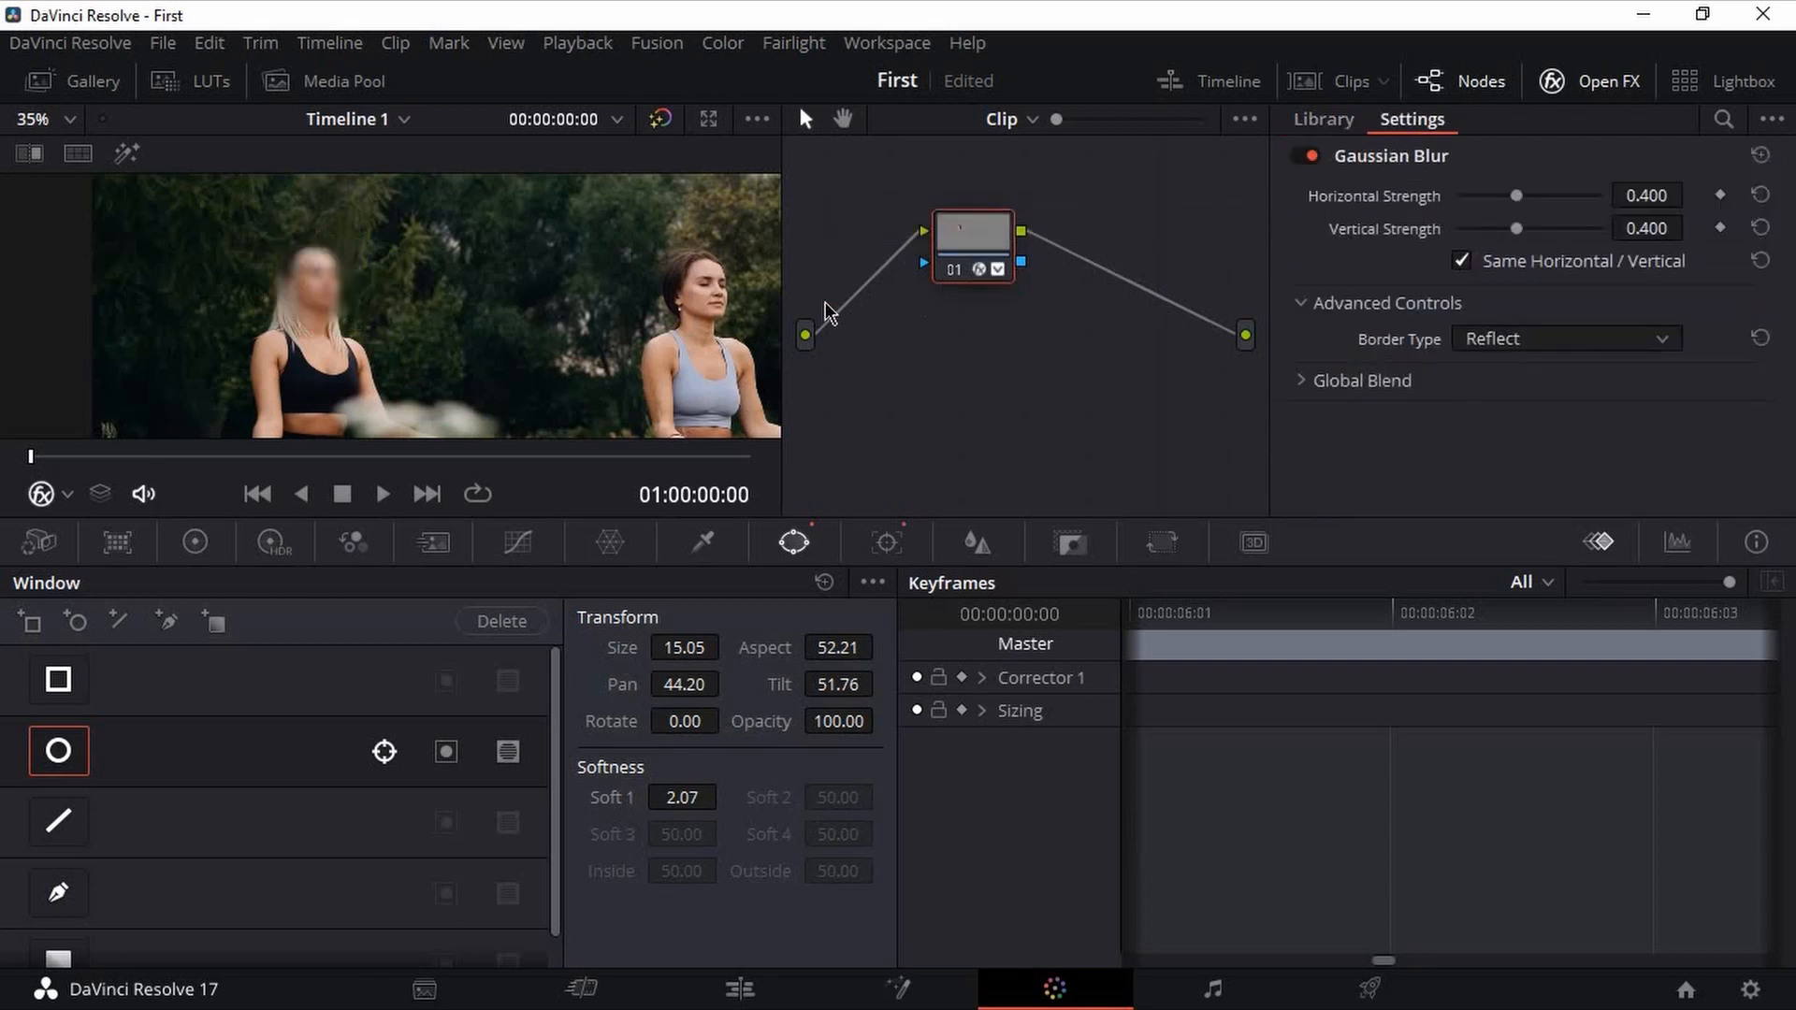
pyautogui.click(1462, 80)
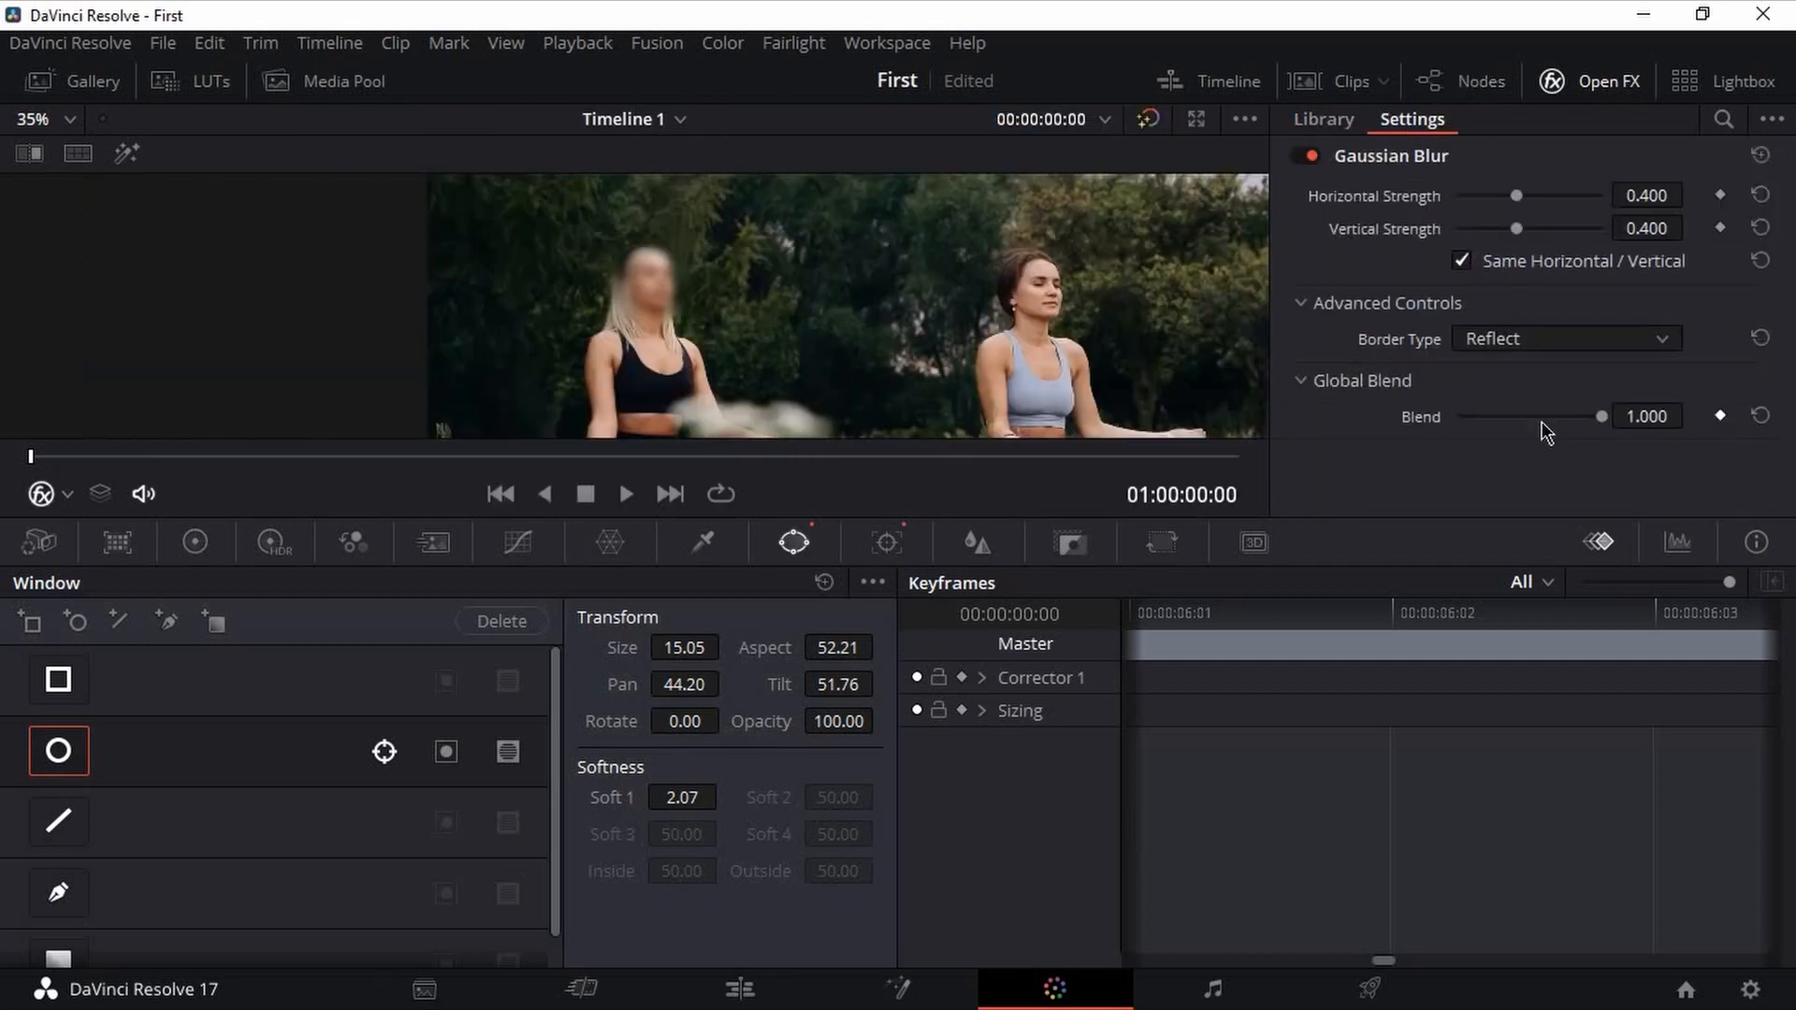
# - Try different Blend and Horizontal Strength values for the Gaussian Blur and reset the strength
pyautogui.moveTo(1539, 419); pyautogui.dragTo(1649, 429)
pyautogui.moveTo(1647, 196); pyautogui.dragTo(1711, 196)
pyautogui.click(1762, 196)
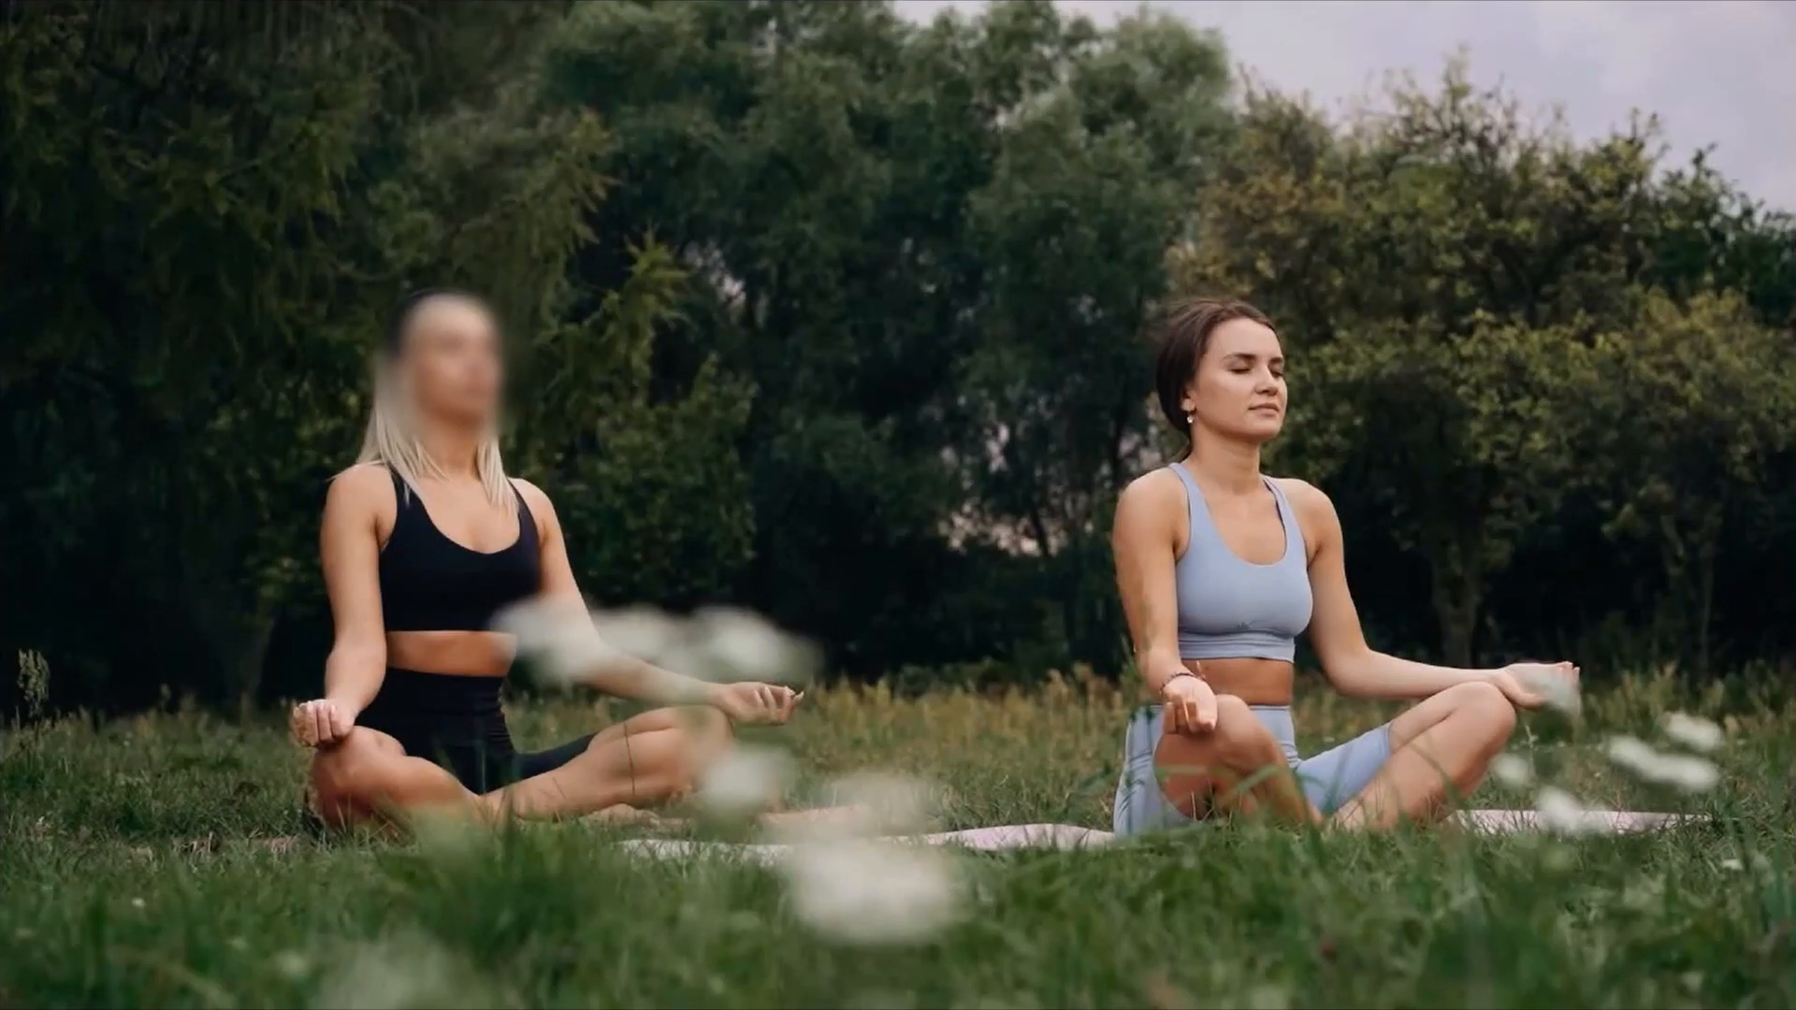
# - Play the clip full screen to check the blur on the blonde woman's face
pyautogui.press('space')
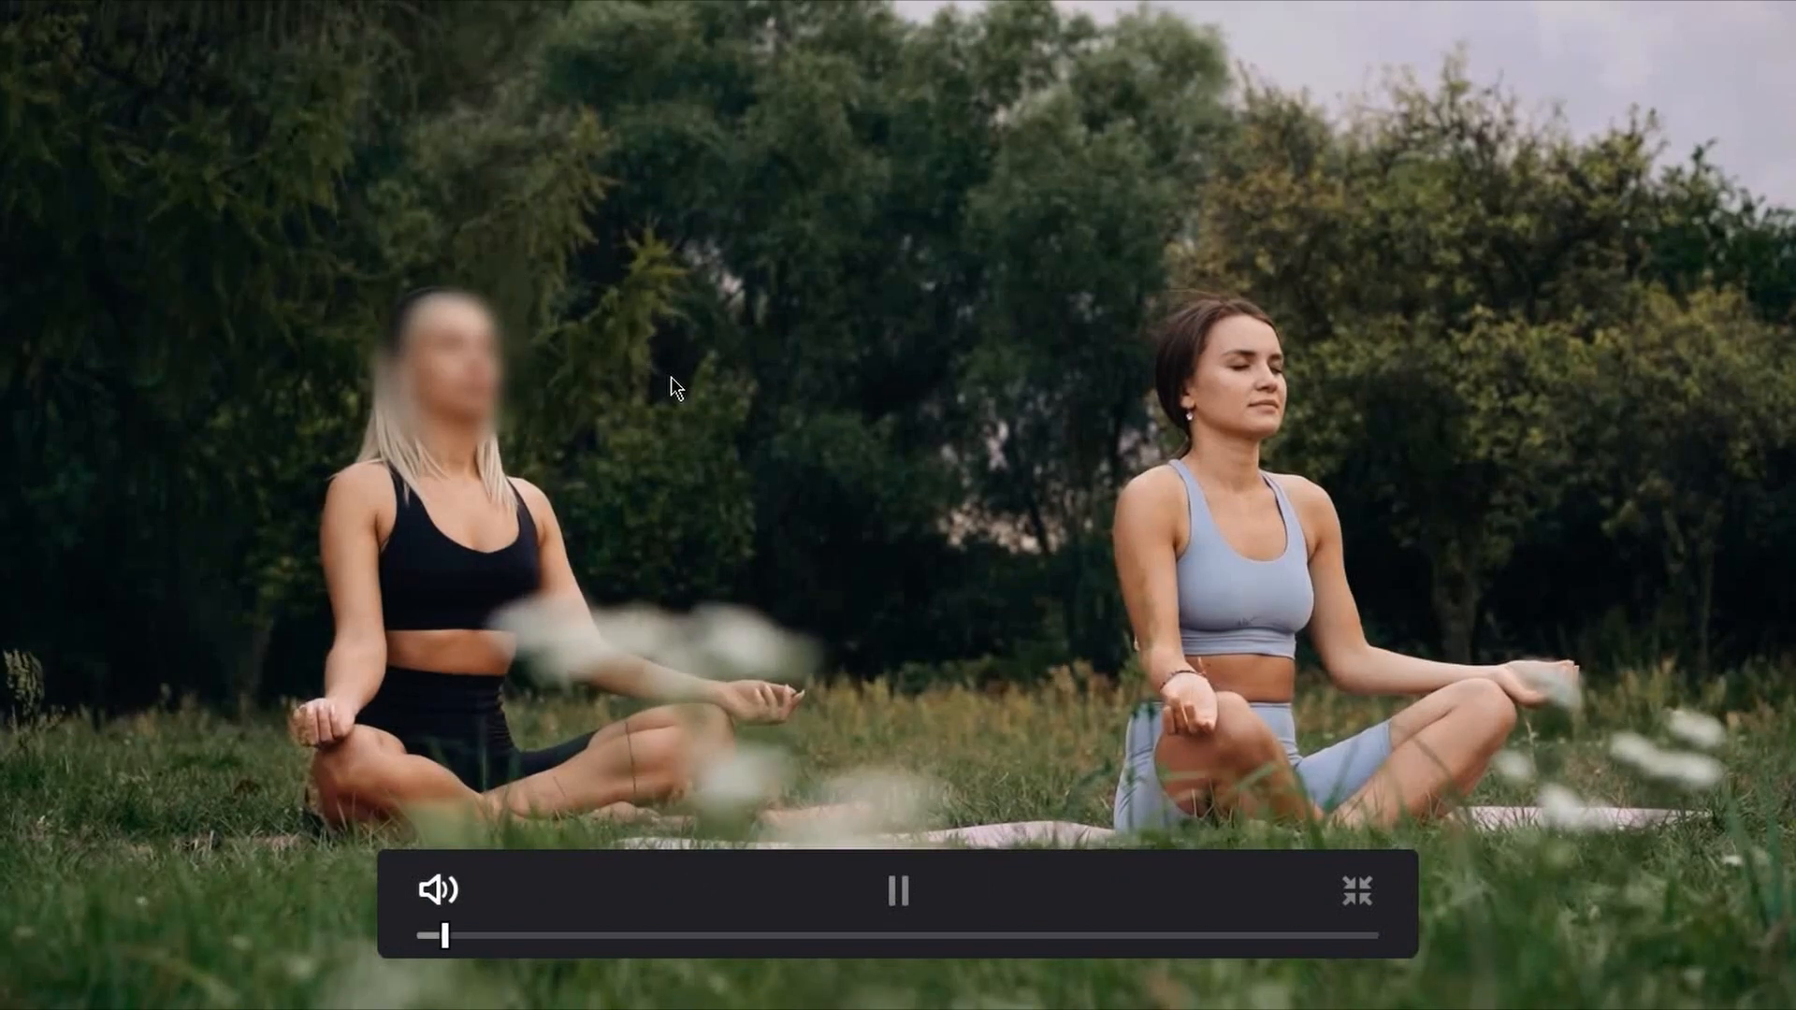